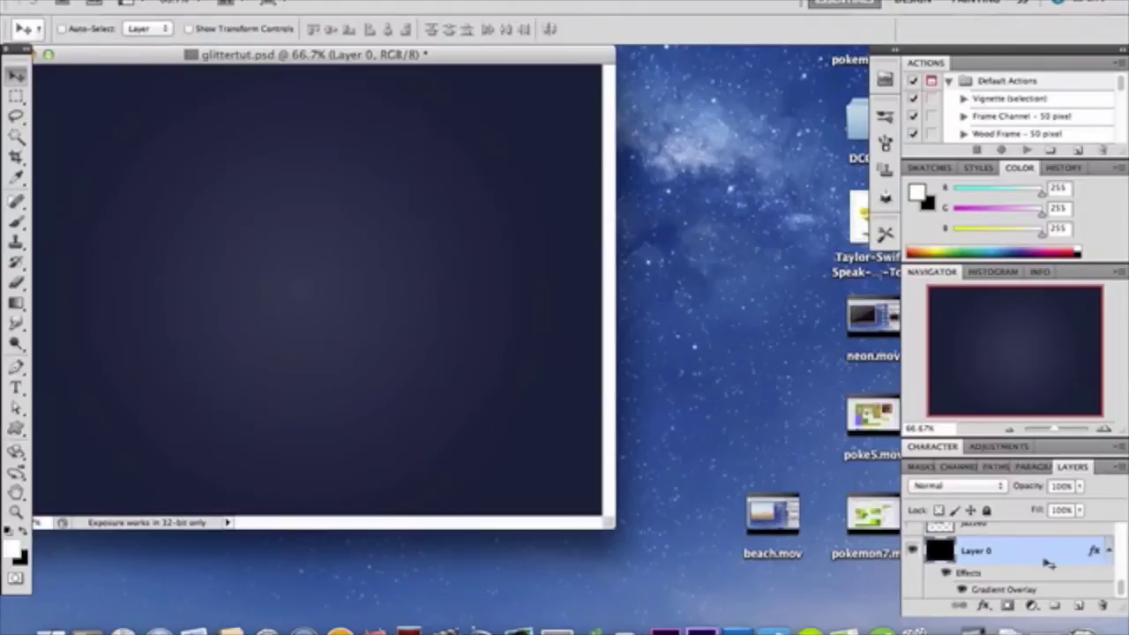
Step: Review the background layer's radial Gradient Overlay settings and the colours of both gradient stops
double_click(1049, 563)
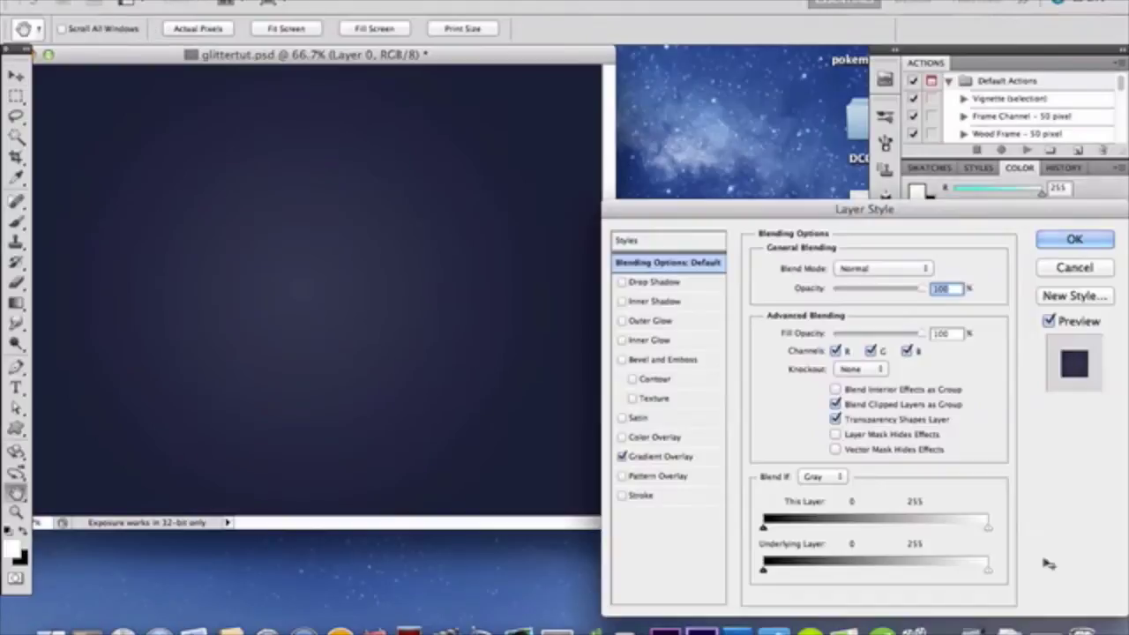
left_click(695, 459)
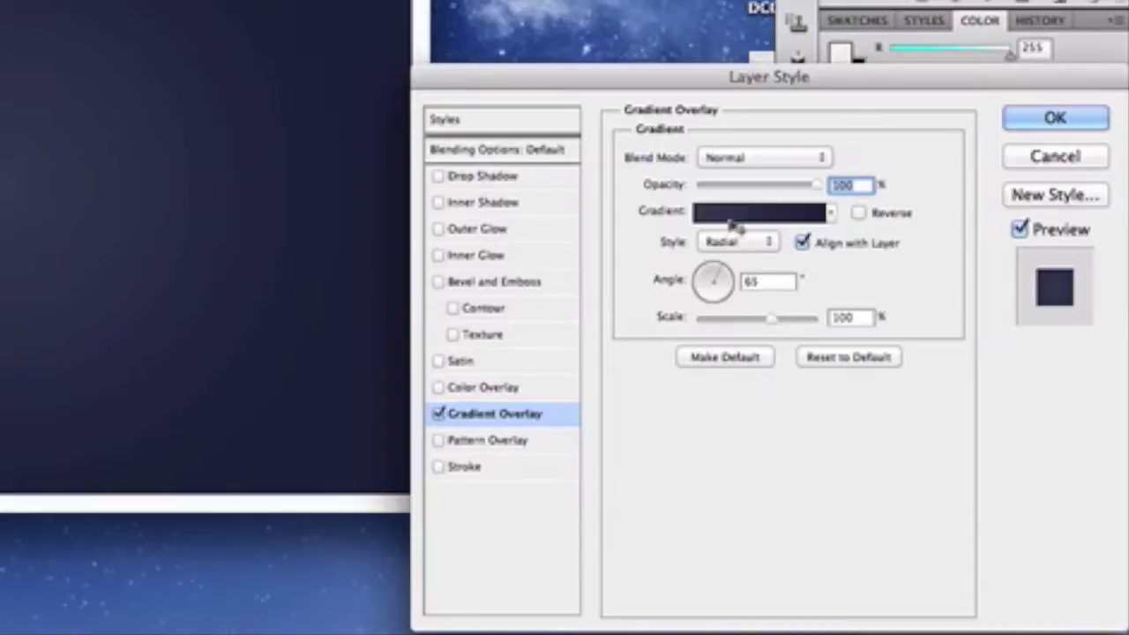
left_click(739, 213)
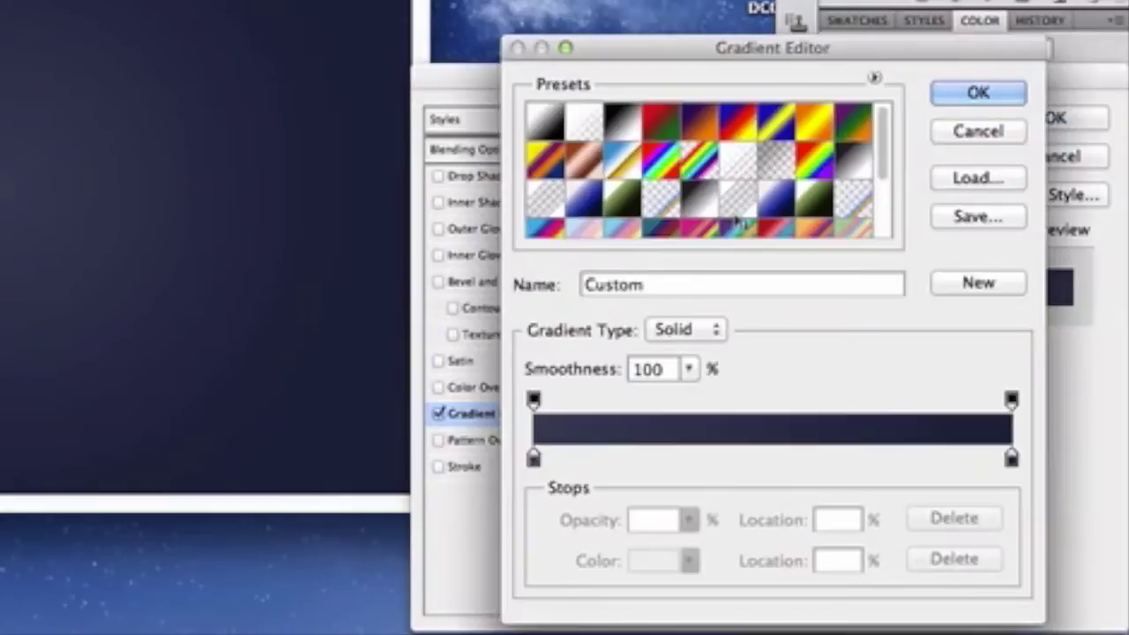
left_click(534, 459)
left_click(653, 565)
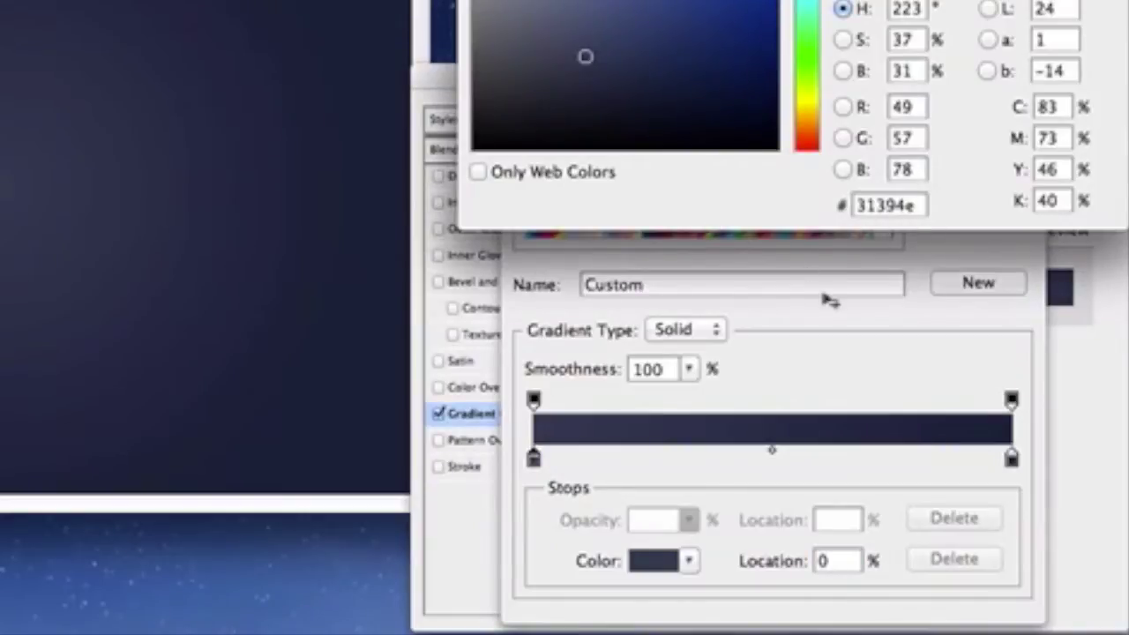
key("Return")
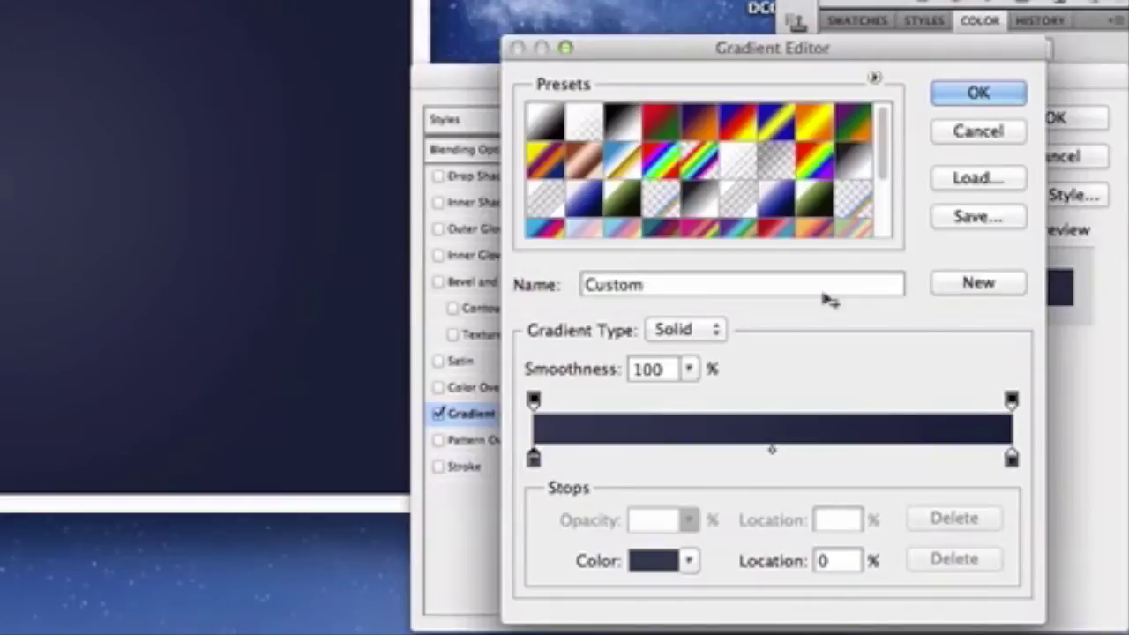
left_click(1012, 459)
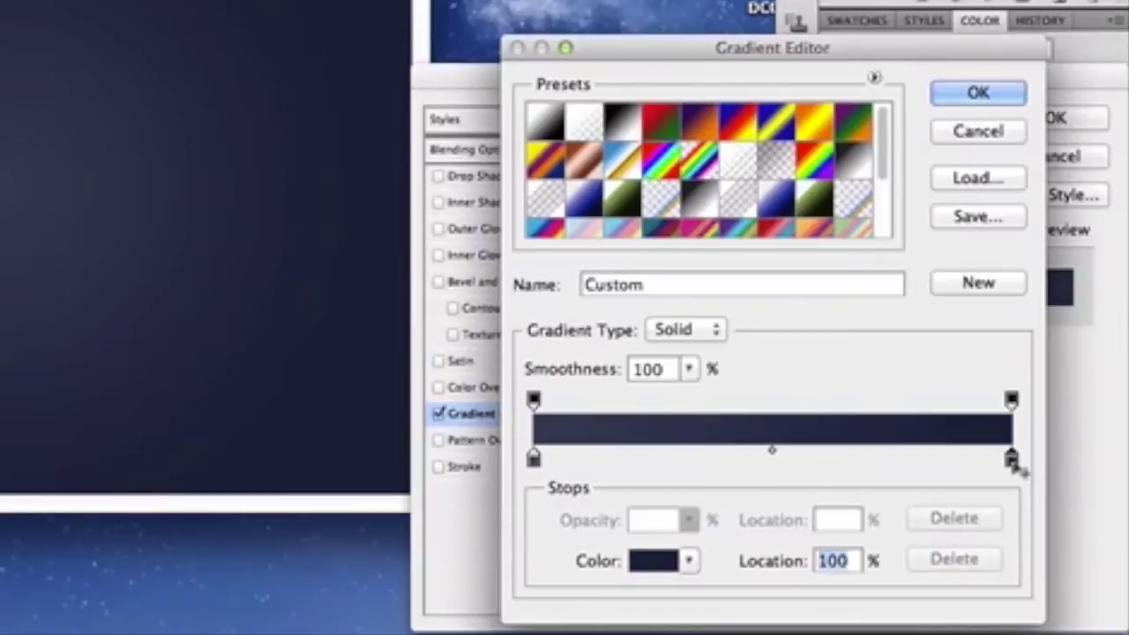
left_click(666, 561)
key("Return")
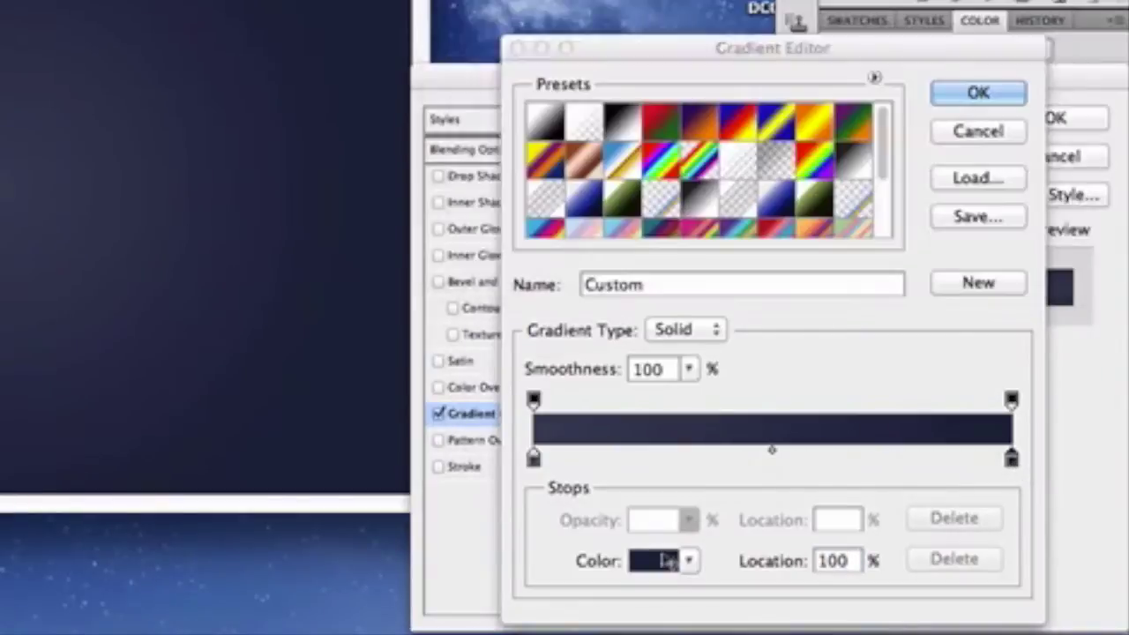
key("Return")
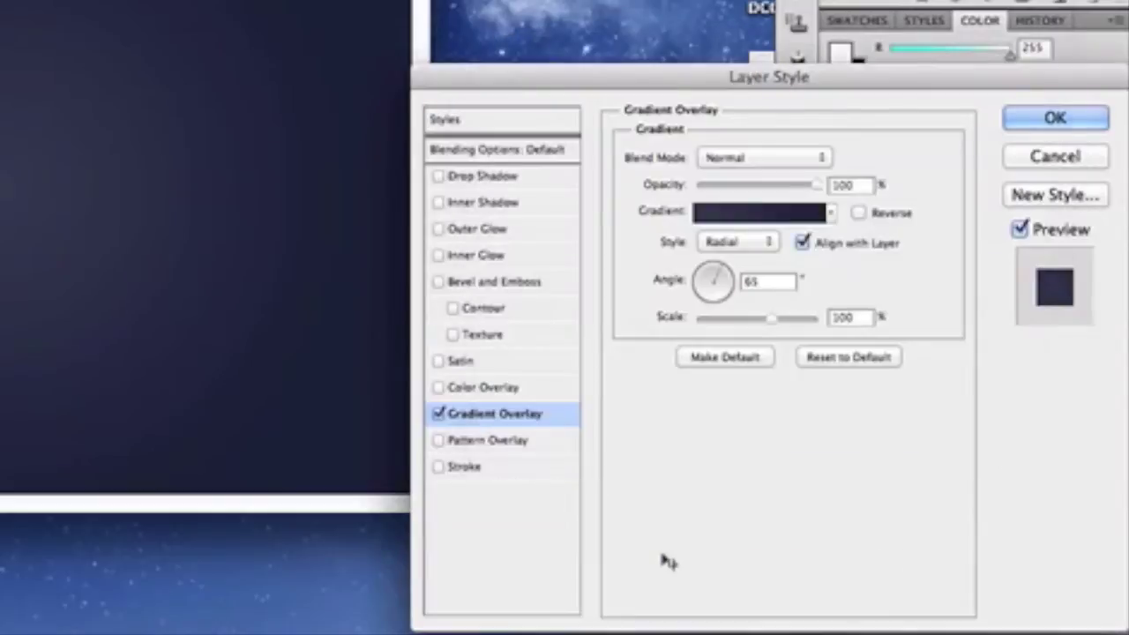
key("Return")
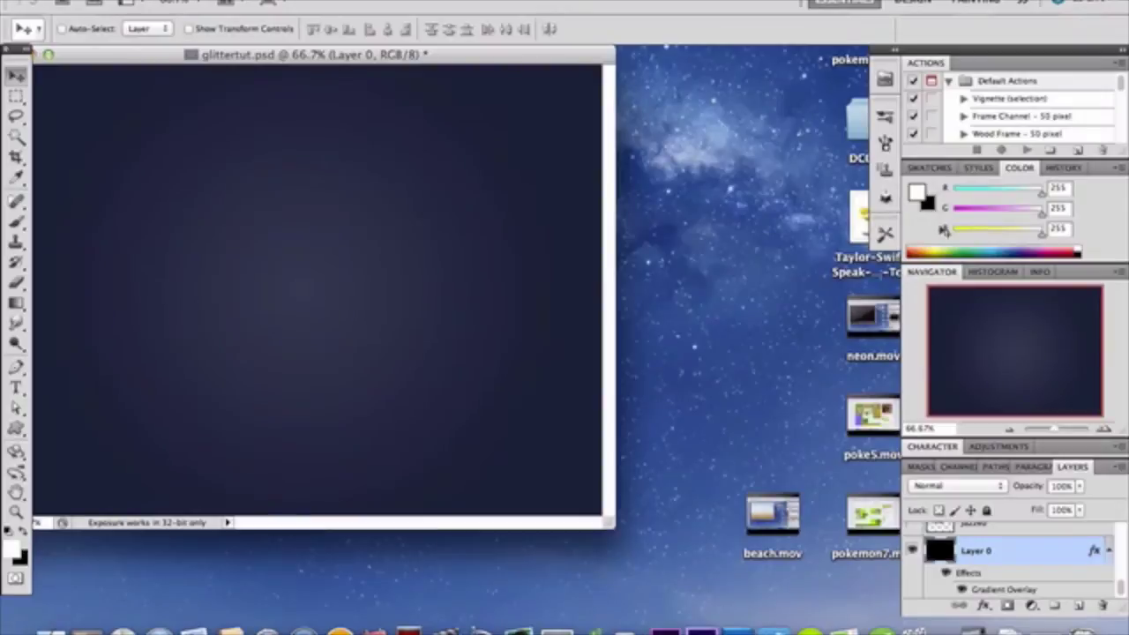
Step: Add the text "Jazzed" in the upper part of the canvas, using the Playball Regular font at 183 pt
left_click(16, 388)
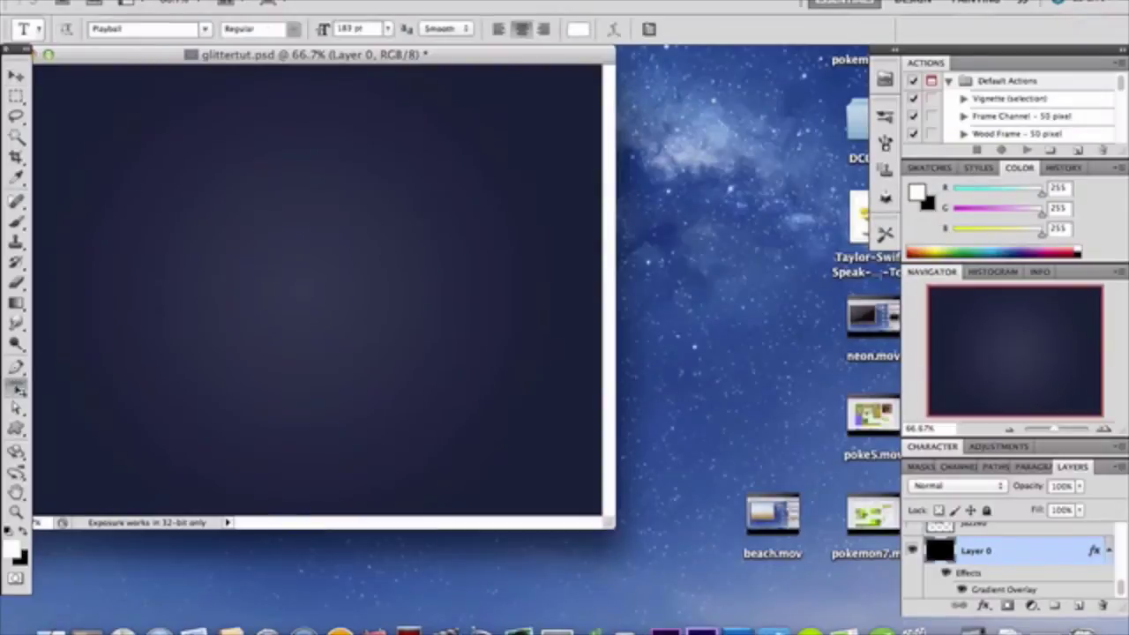
left_click(205, 31)
left_click(207, 29)
left_click(203, 229)
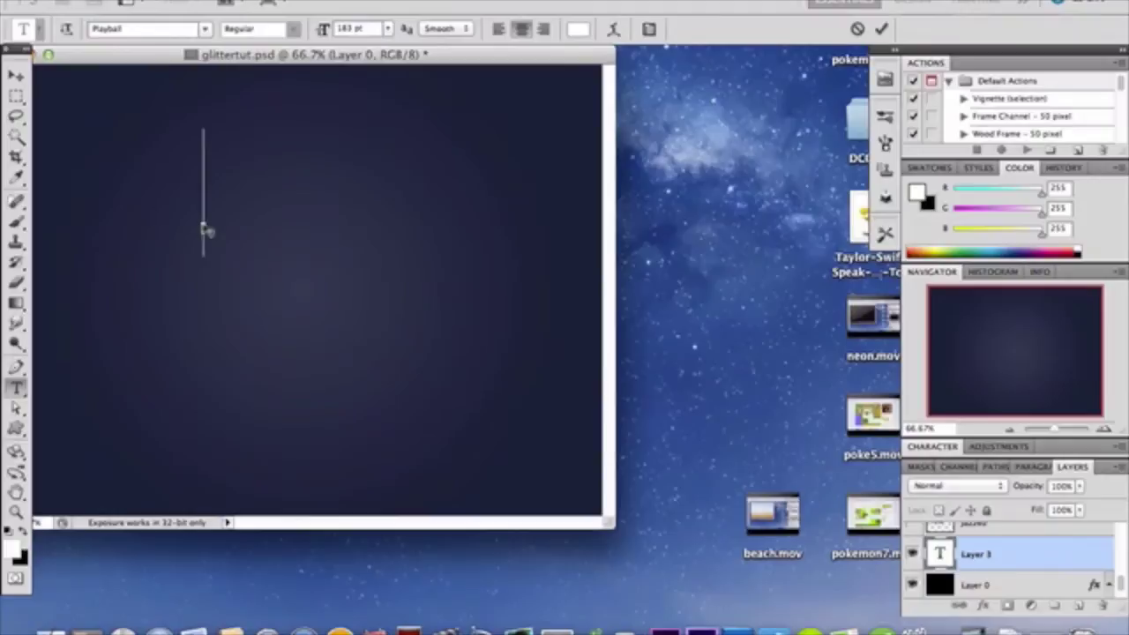
type("Jazzed")
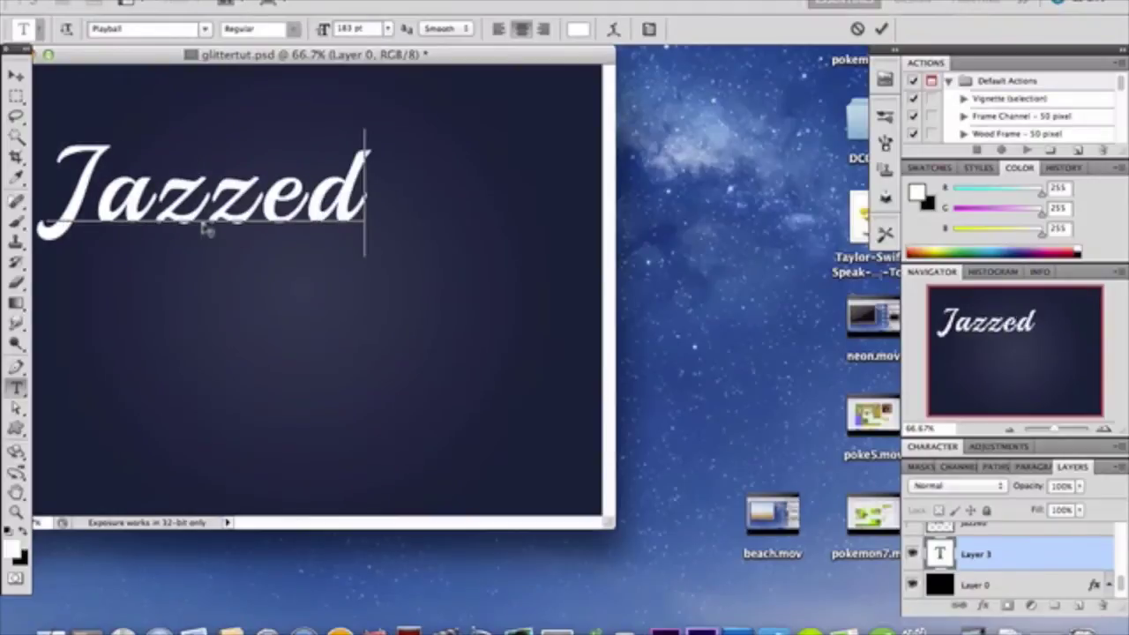
Step: Recolour the whole word Jazzed black and move it to about the middle of the canvas
key("super+a")
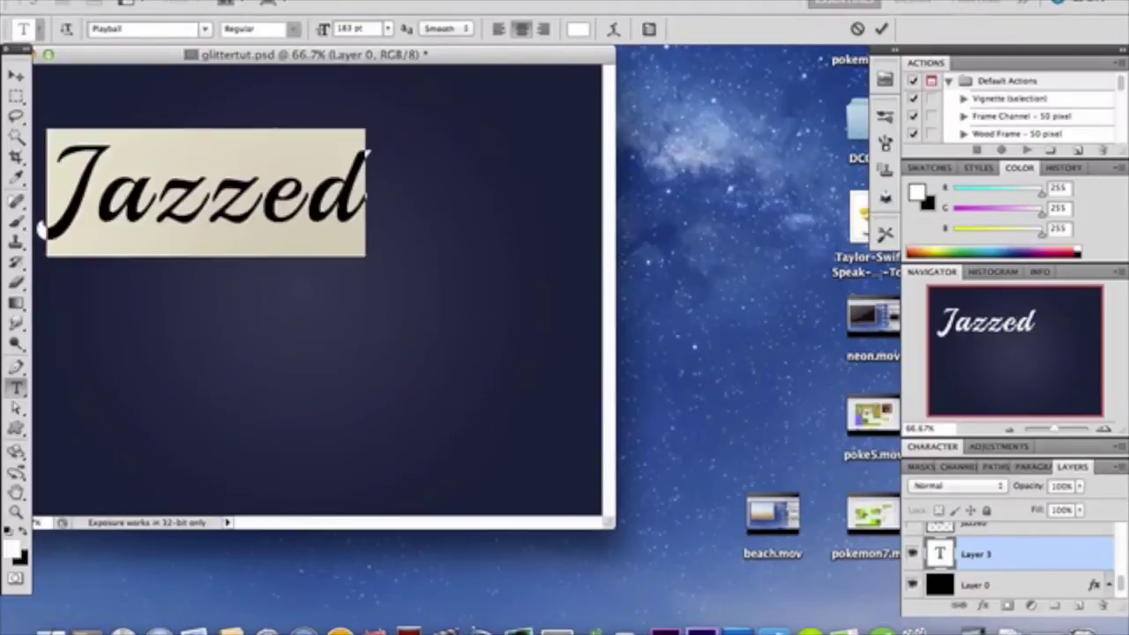
left_click(578, 29)
left_click_drag(653, 81, 591, 332)
key("Return")
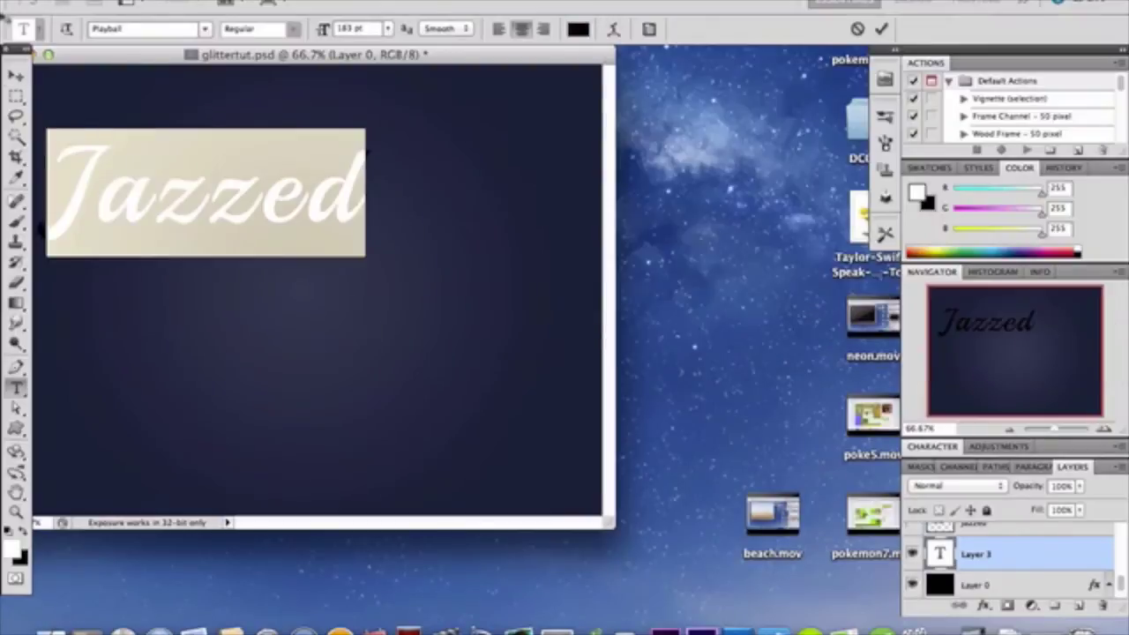
left_click(15, 72)
left_click_drag(164, 150, 249, 222)
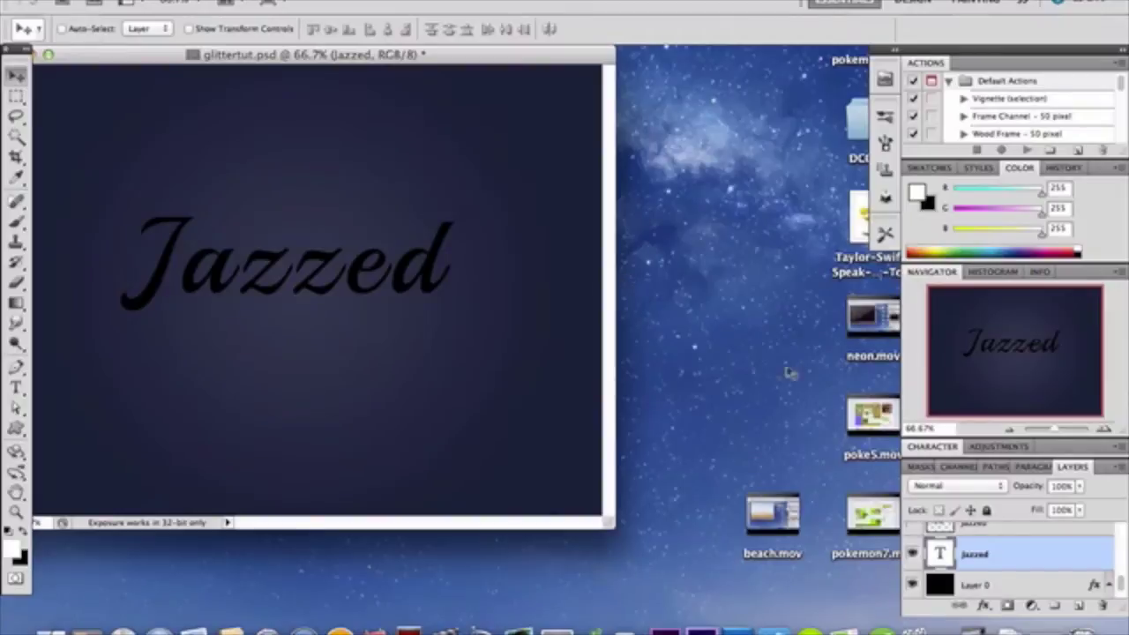
Step: Check the Faux Bold setting in the character formatting of the Jazzed text
left_click(946, 448)
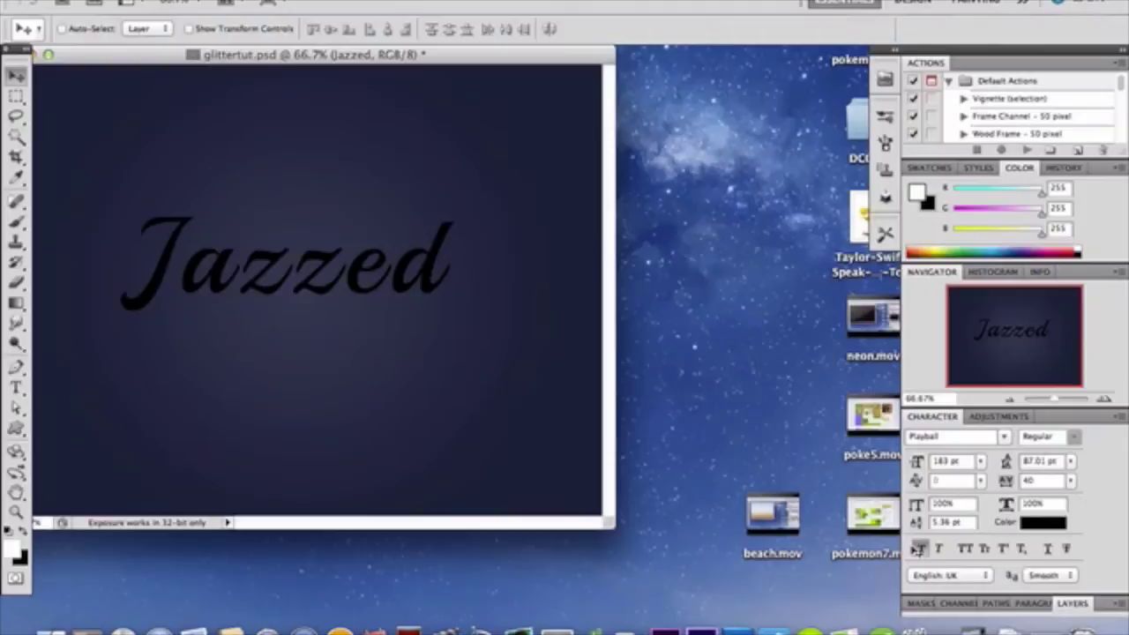
left_click(939, 549)
left_click(920, 548)
left_click(920, 549)
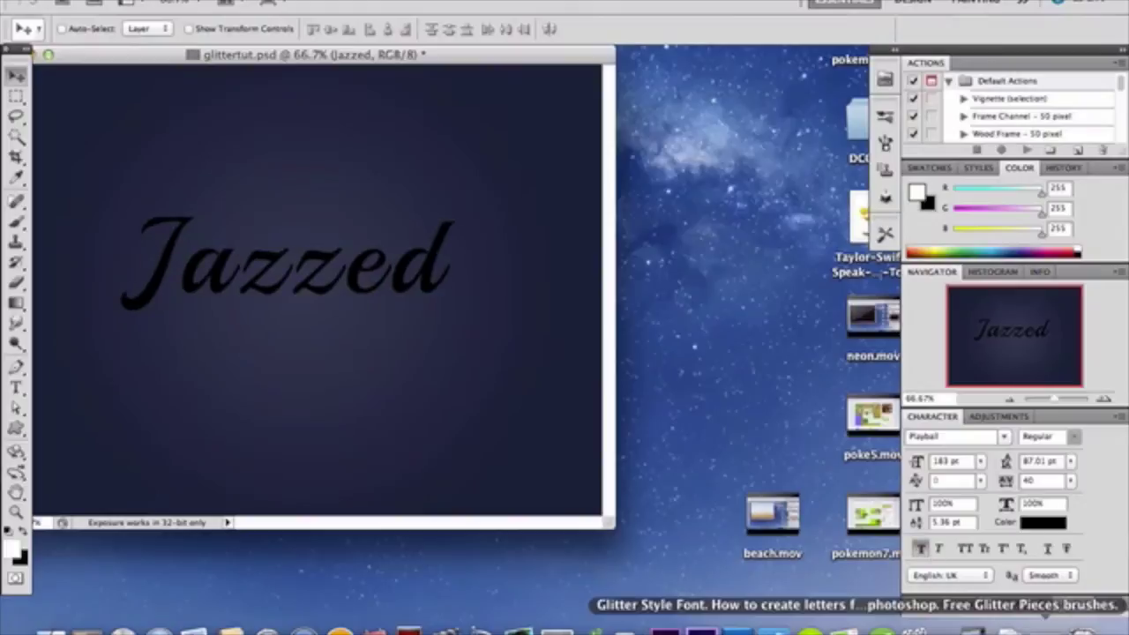
left_click(1073, 604)
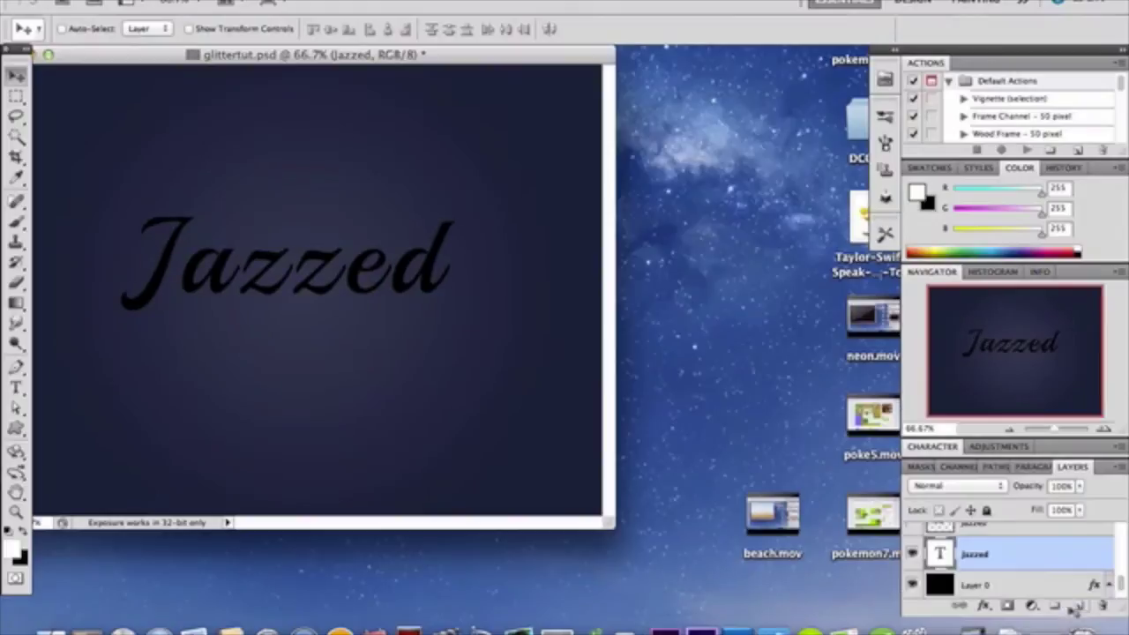
Step: Rasterize the Jazzed text layer and apply the Stained Glass filter with cell size 4, border thickness 2 and light intensity 0
right_click(1047, 561)
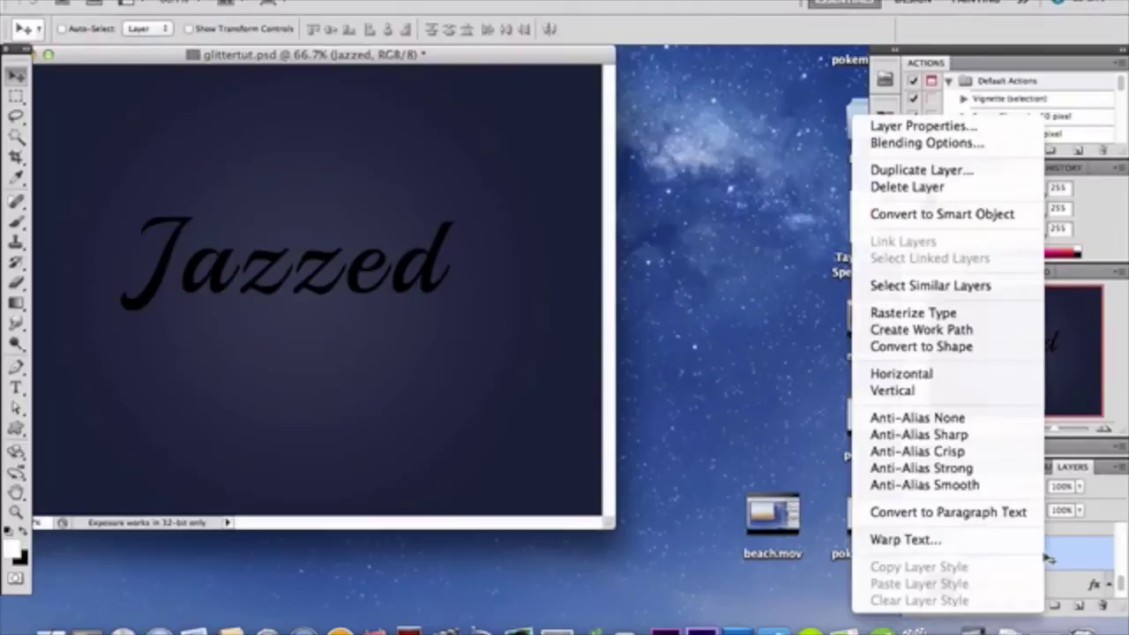
left_click(989, 314)
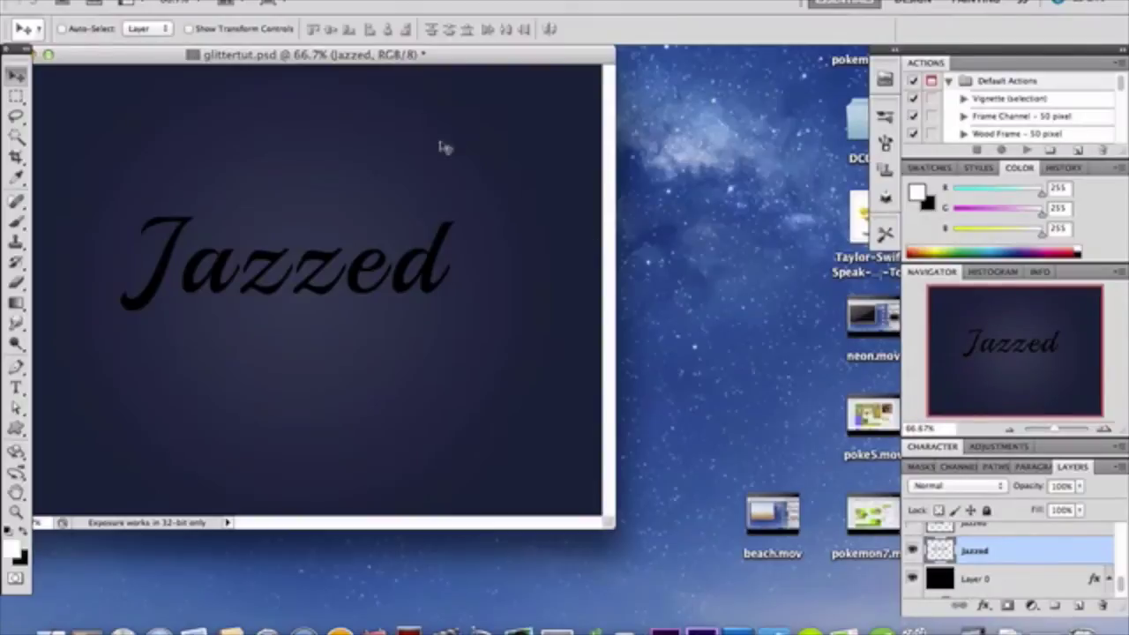
left_click(367, 3)
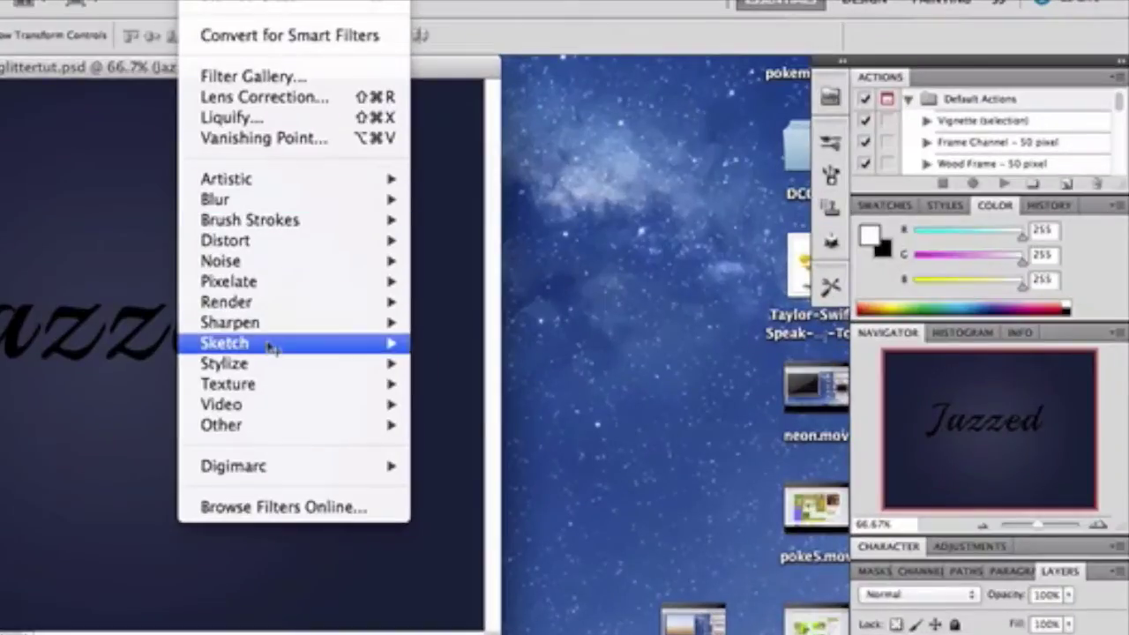
mouse_move(277, 384)
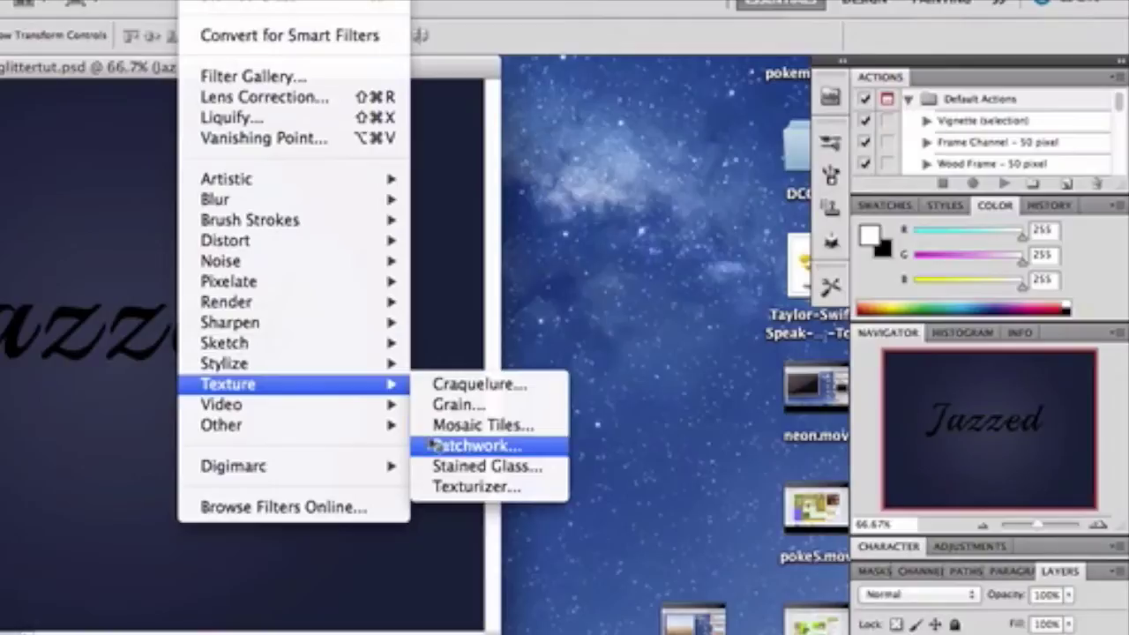
left_click(439, 468)
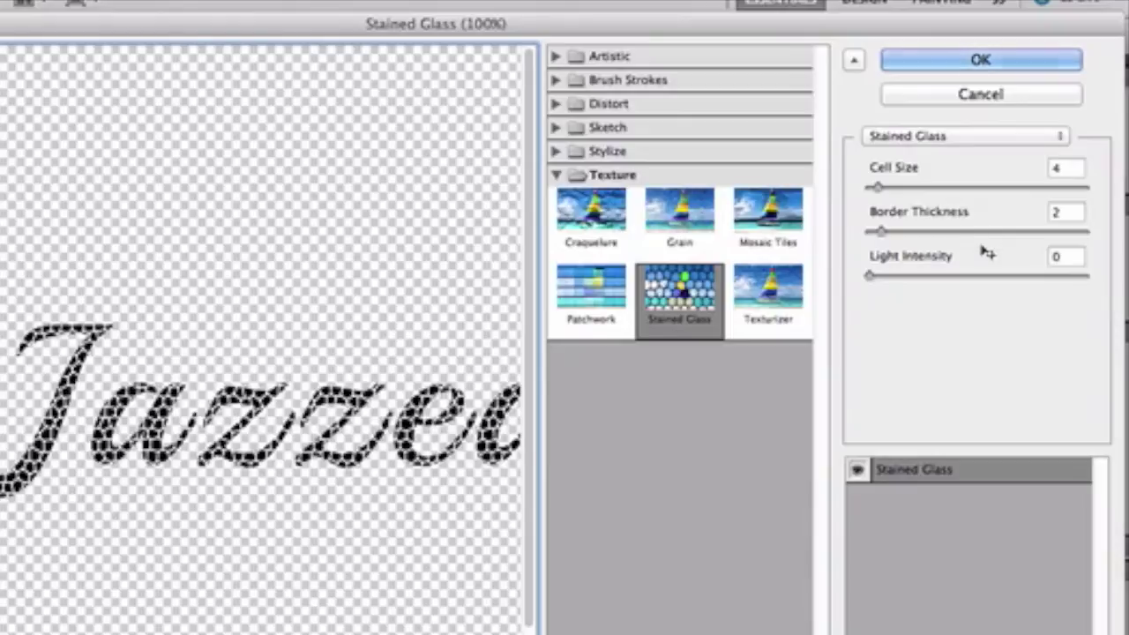
left_click(1001, 59)
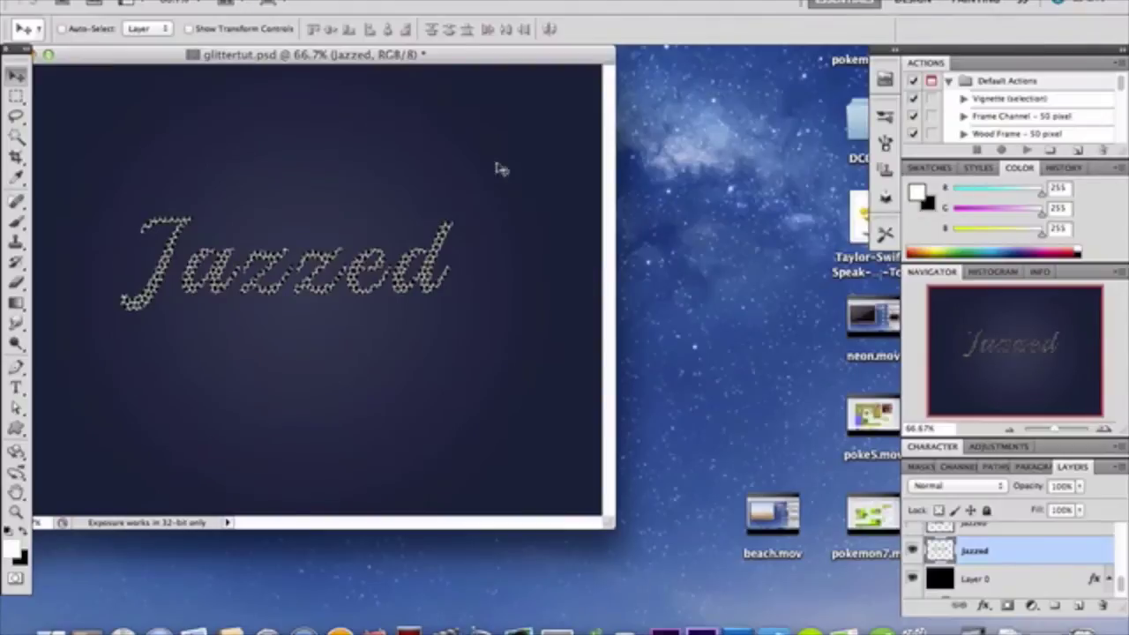
Step: Select by Color Range, sampling the dark blue background around the lettering, with fuzziness 100
left_click(327, 0)
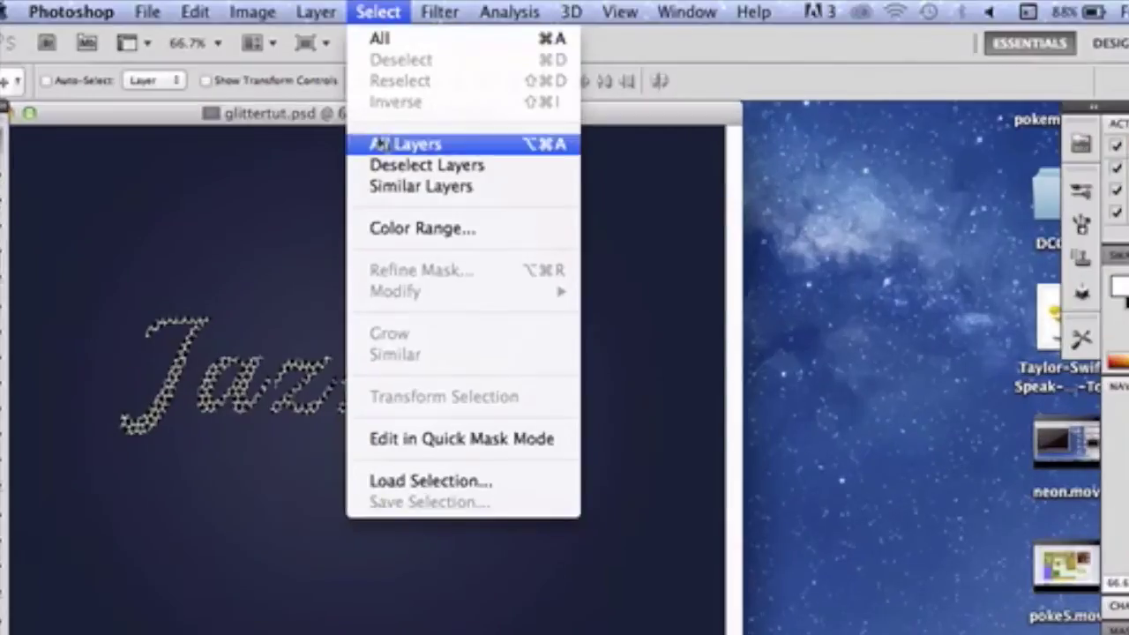
left_click(415, 231)
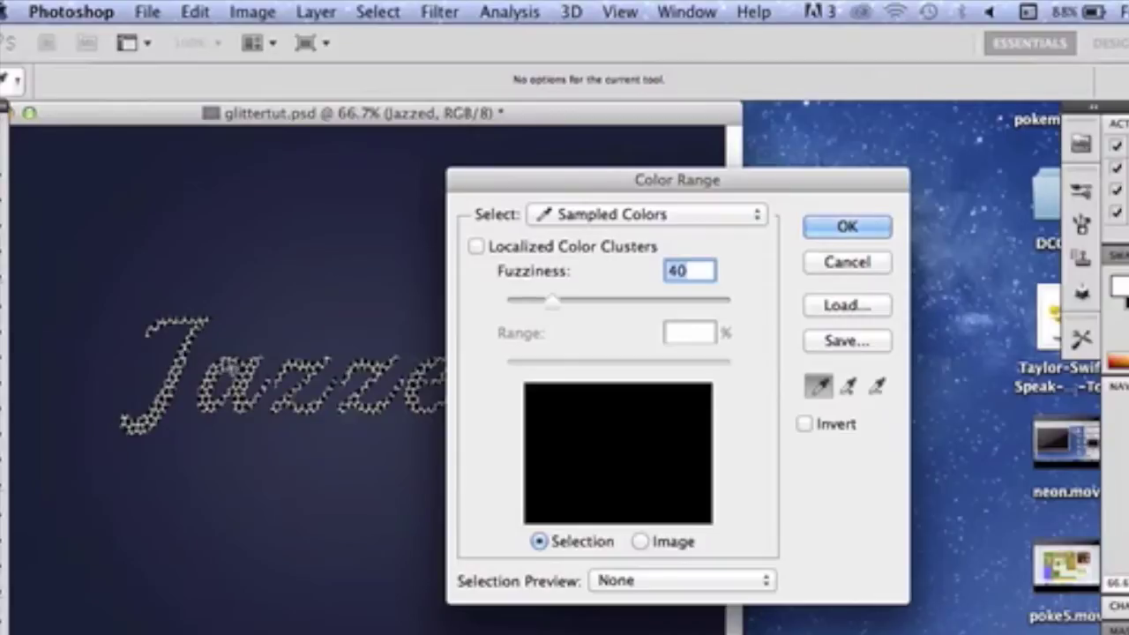
left_click(226, 370)
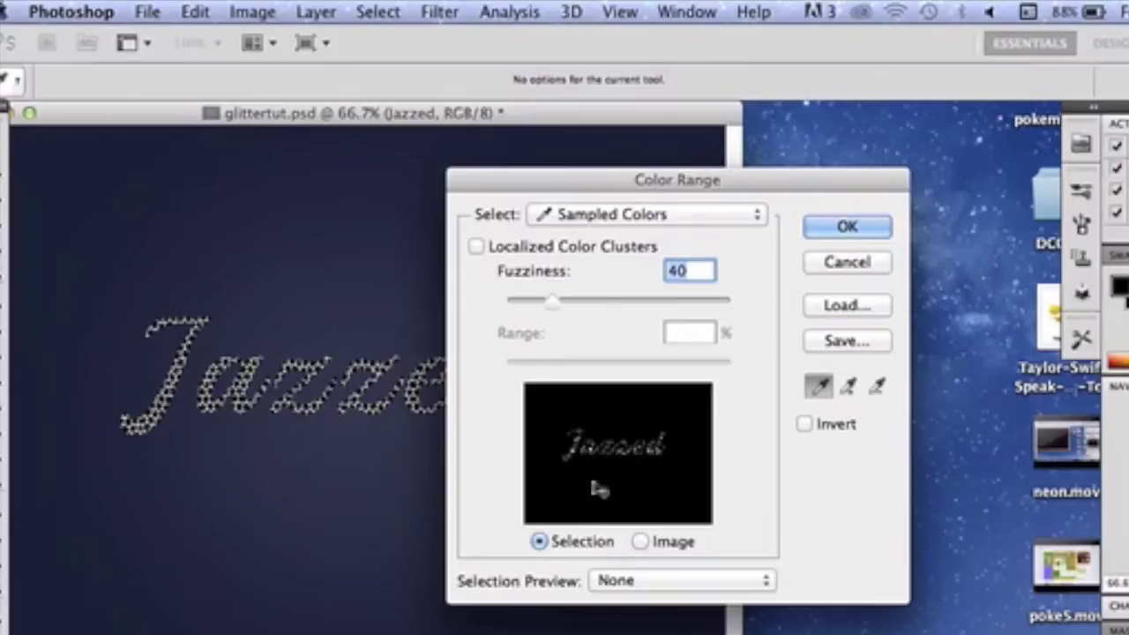
left_click(103, 214)
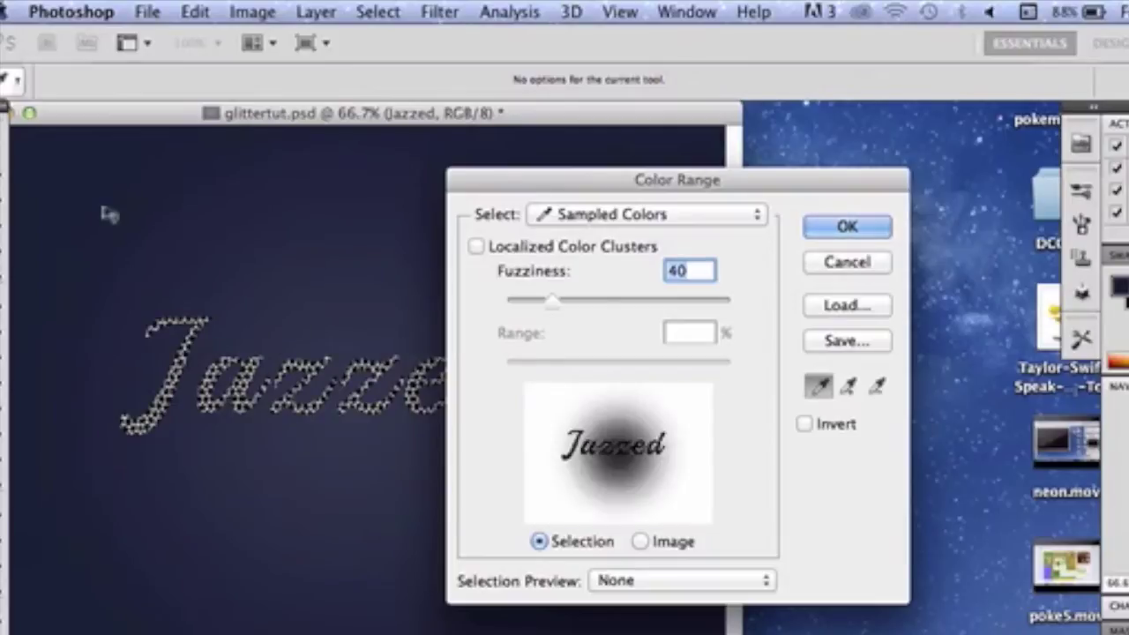
left_click_drag(552, 304, 646, 310)
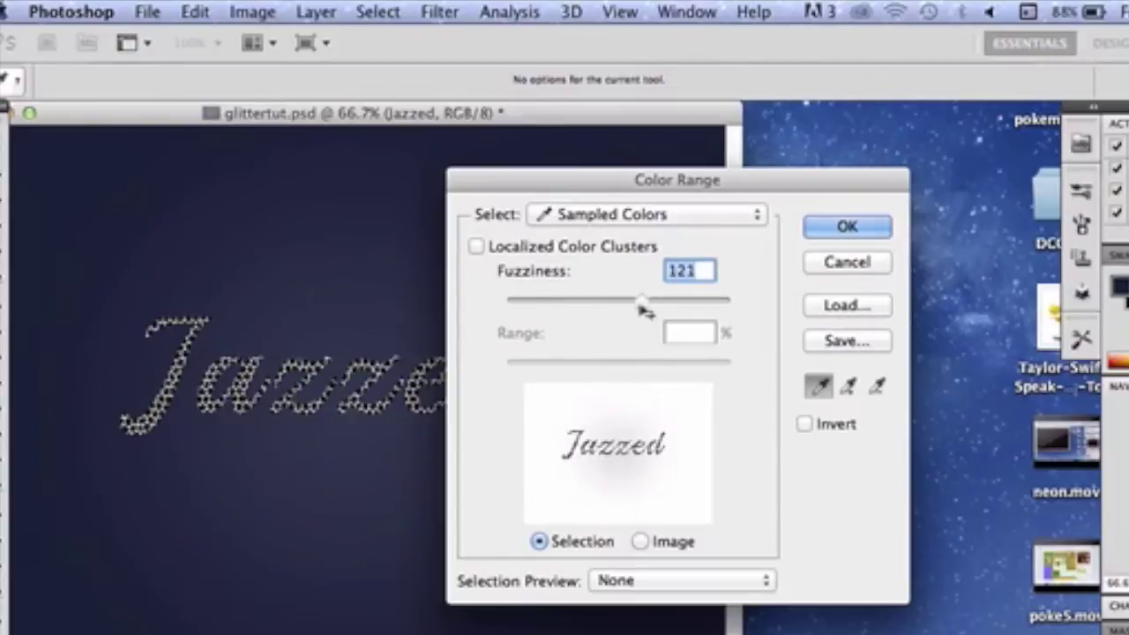
type("100")
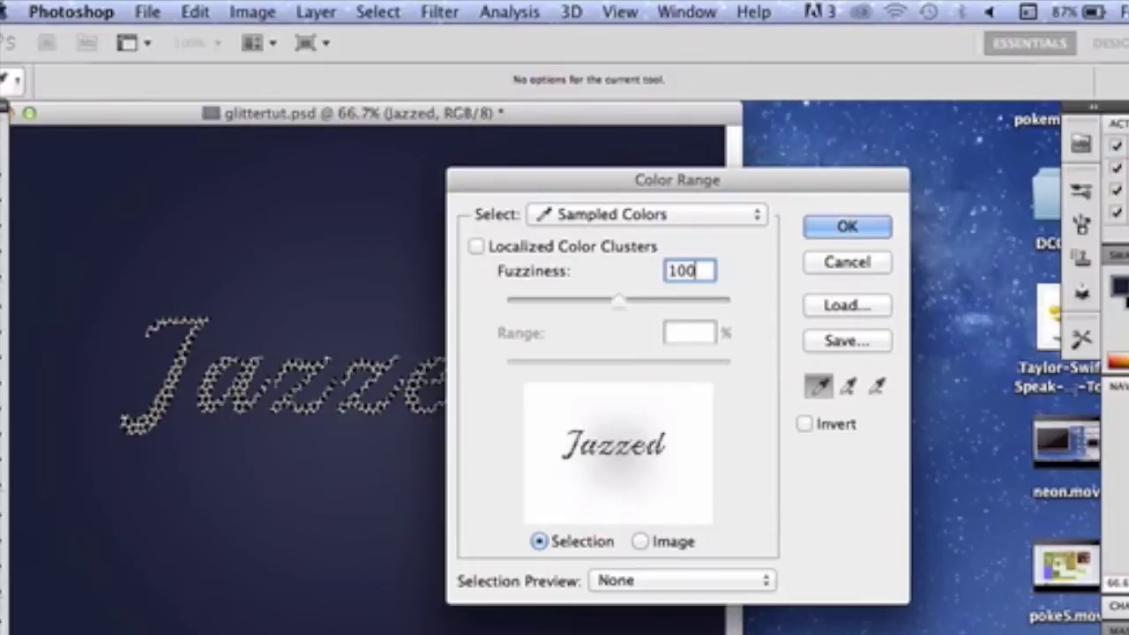
key("Return")
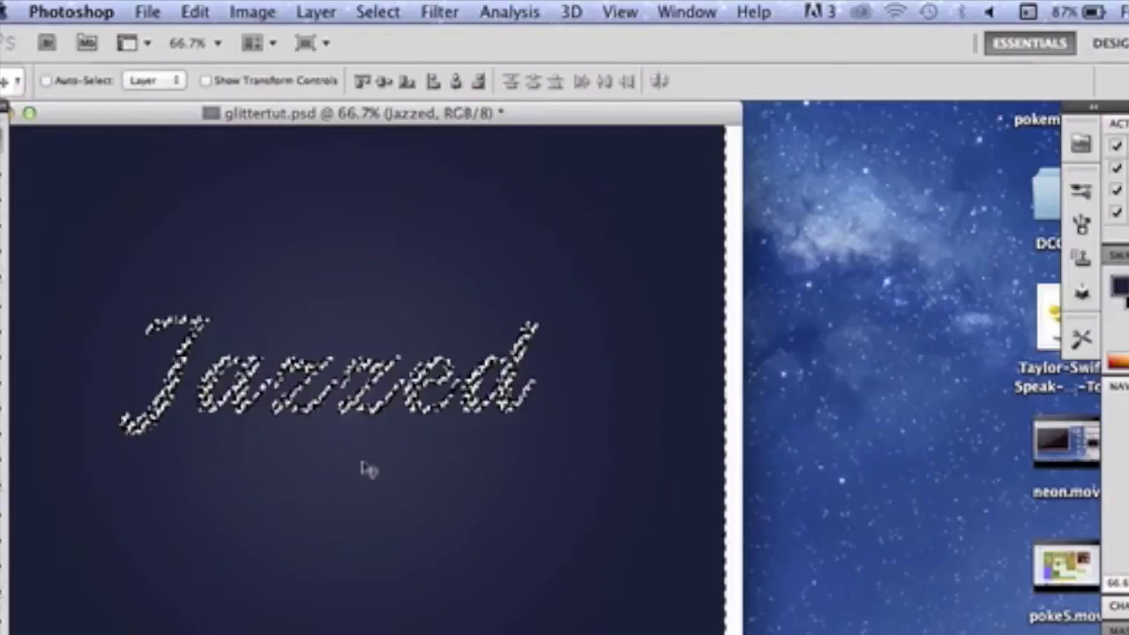
Step: Refine the selection's edge with Smart Radius on, radius 0 px, smooth 1, feather 0, contrast 0 and shift edge -10%
left_click(377, 13)
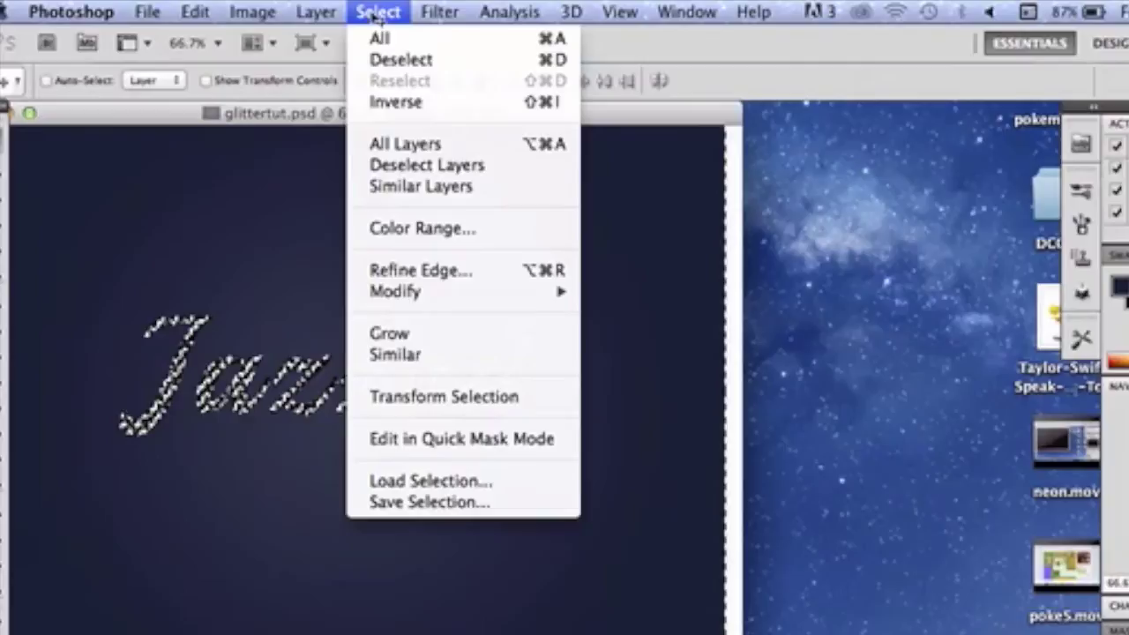
left_click(453, 270)
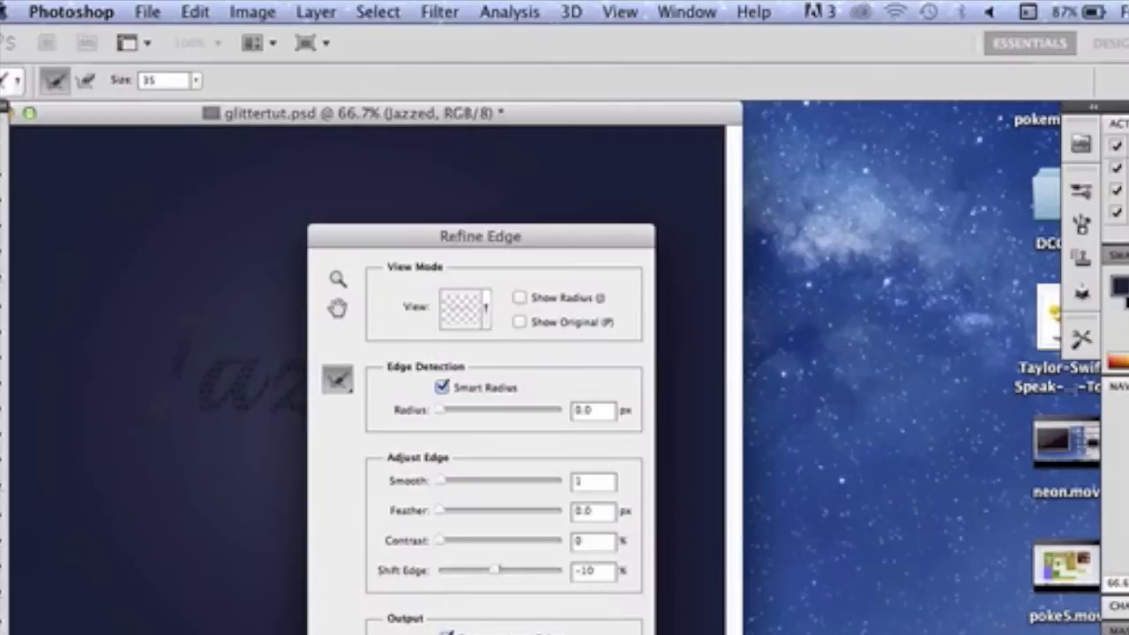
key("Return")
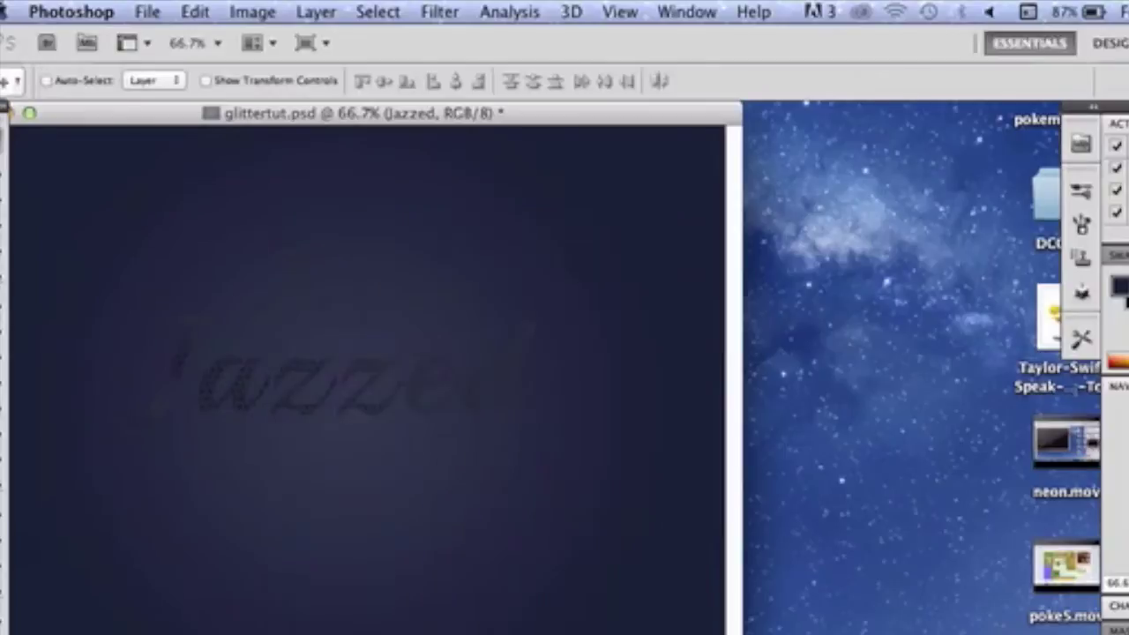
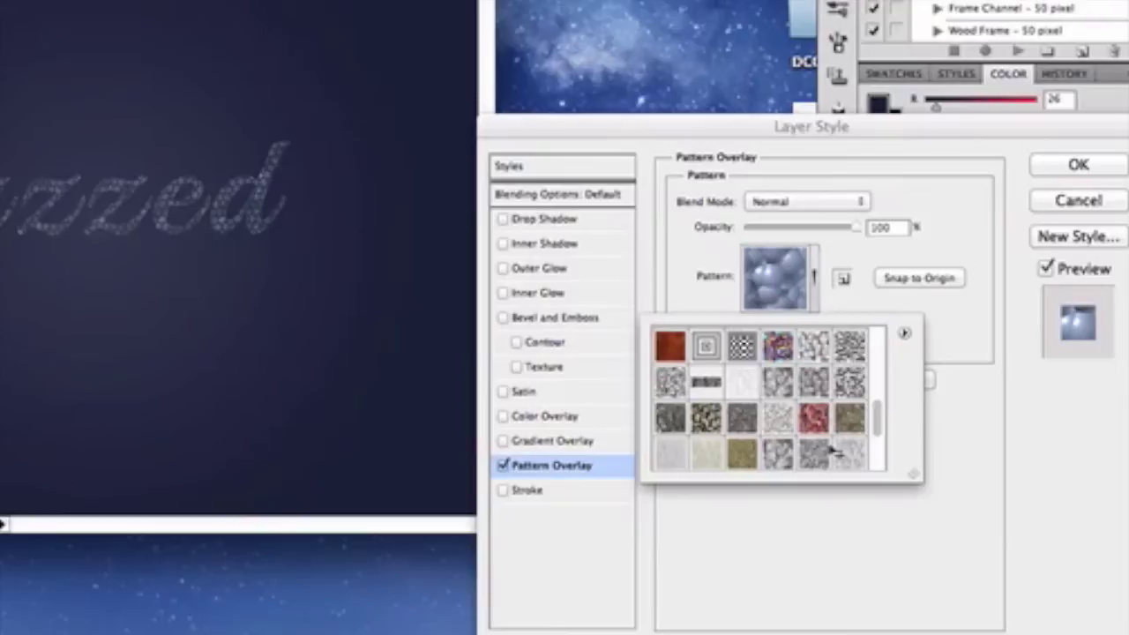
Step: Apply a Pattern Overlay to the Jazzed copy layer with the Cells (128 by 128 pixels) pattern at 100% opacity and scale
scroll(836, 451, "down", 3)
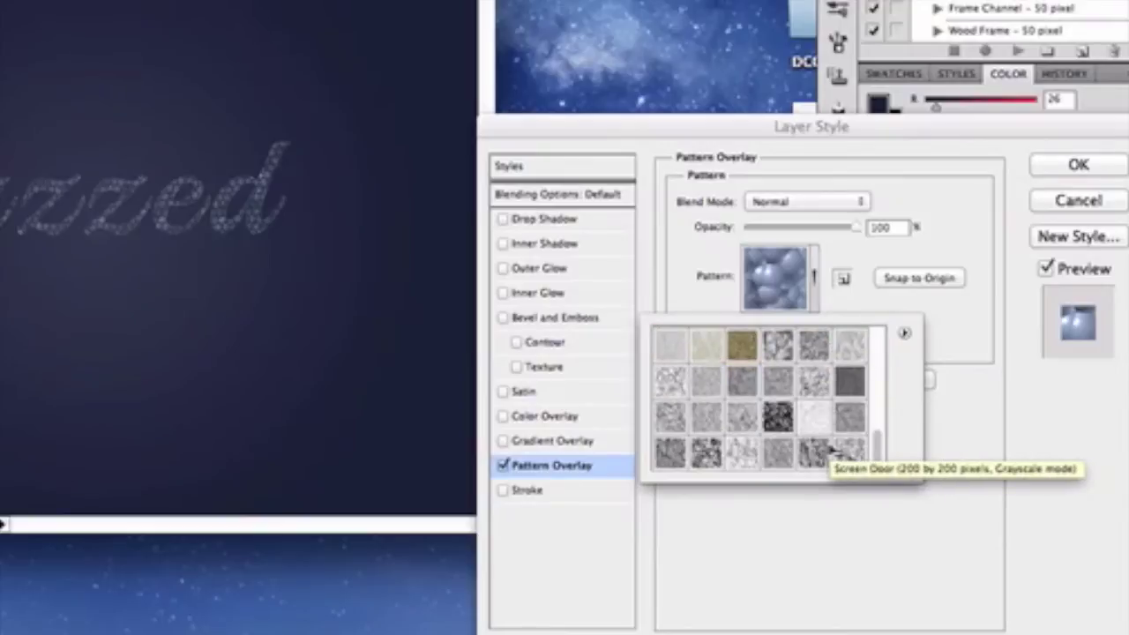
scroll(837, 452, "up", 1)
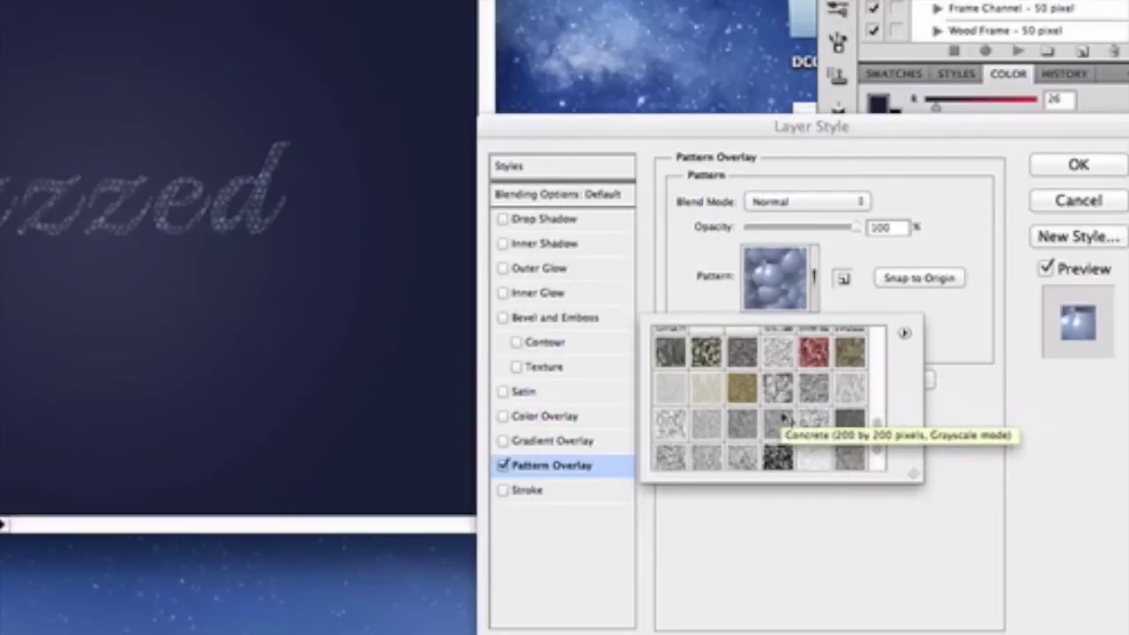
scroll(781, 420, "up", 2)
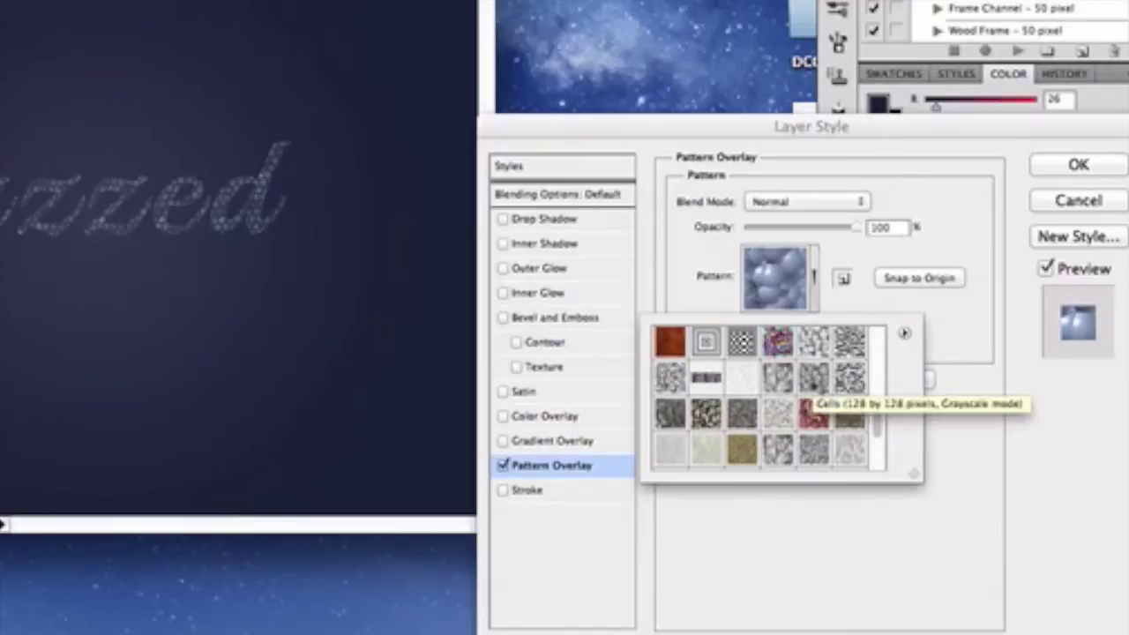
left_click(812, 411)
left_click(814, 279)
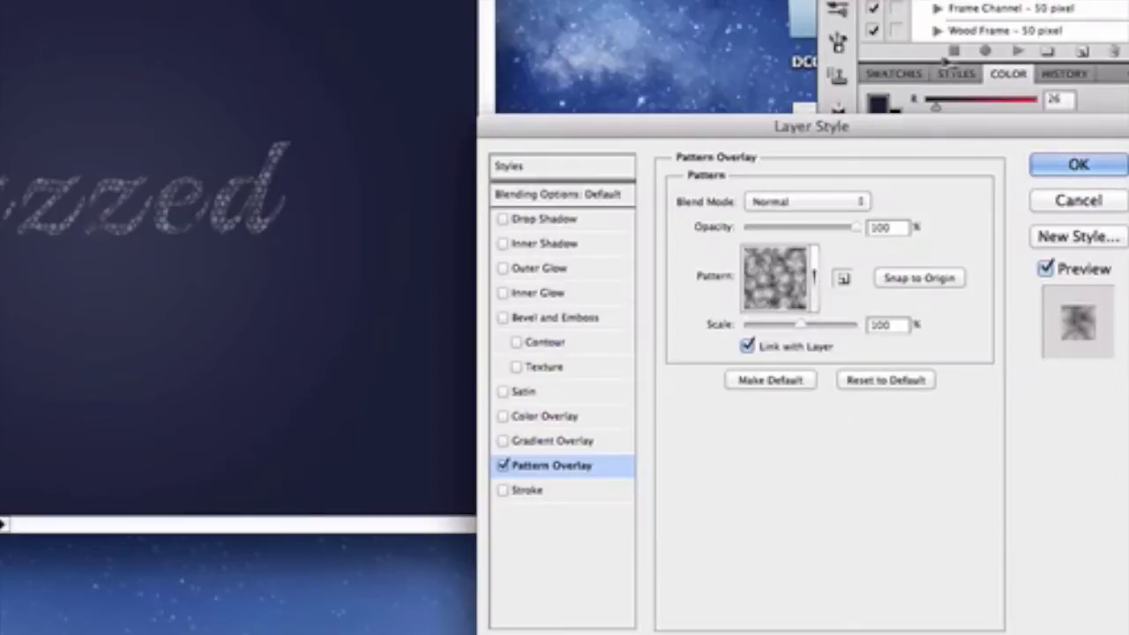
key("Return")
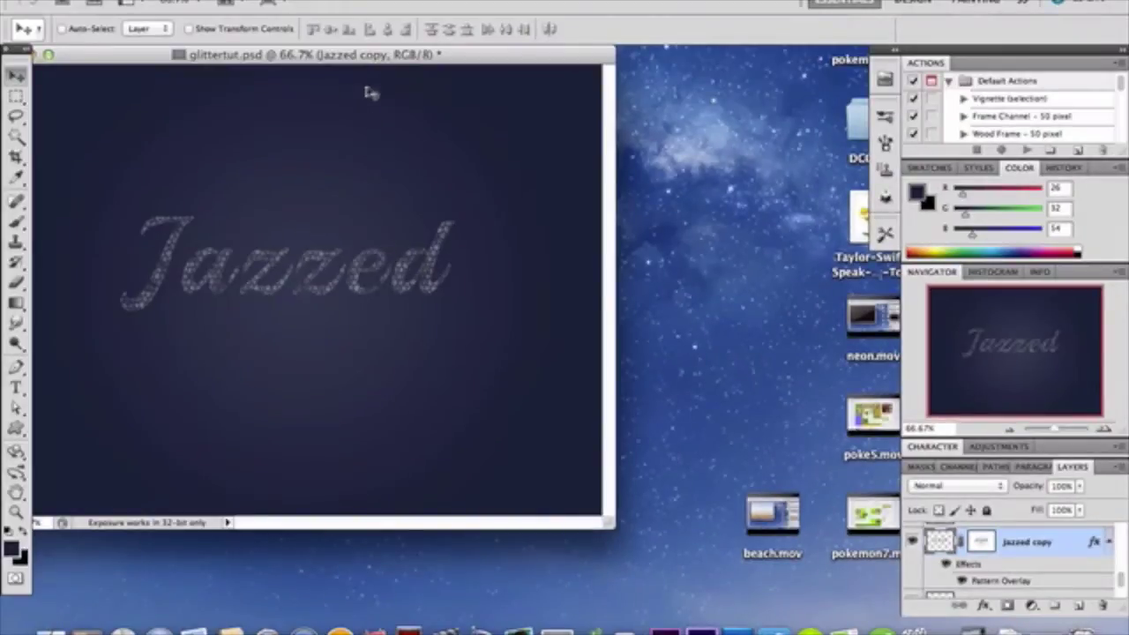
Step: Apply the Stained Glass filter to Jazzed copy with cell size 4, border thickness 1 and light intensity 0
left_click(392, 3)
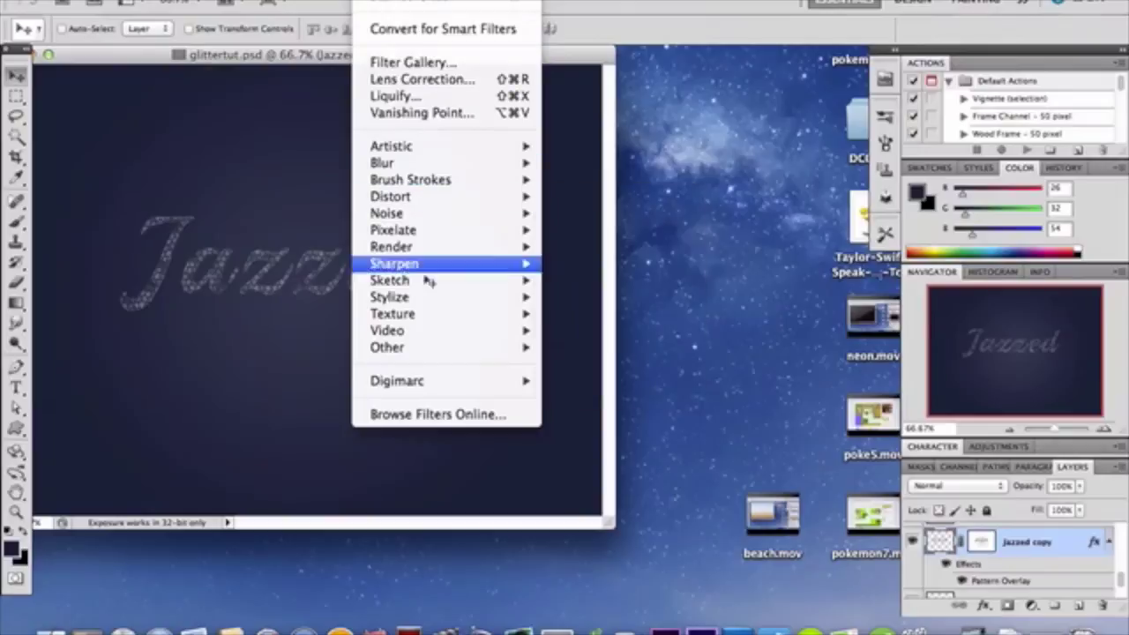
mouse_move(447, 318)
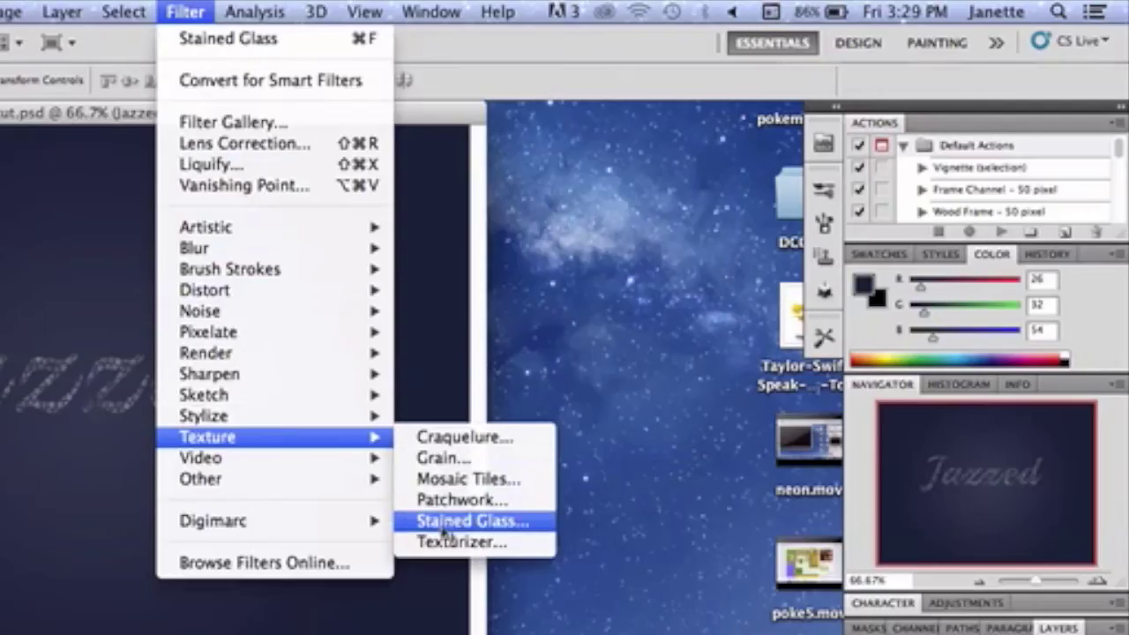
left_click(604, 380)
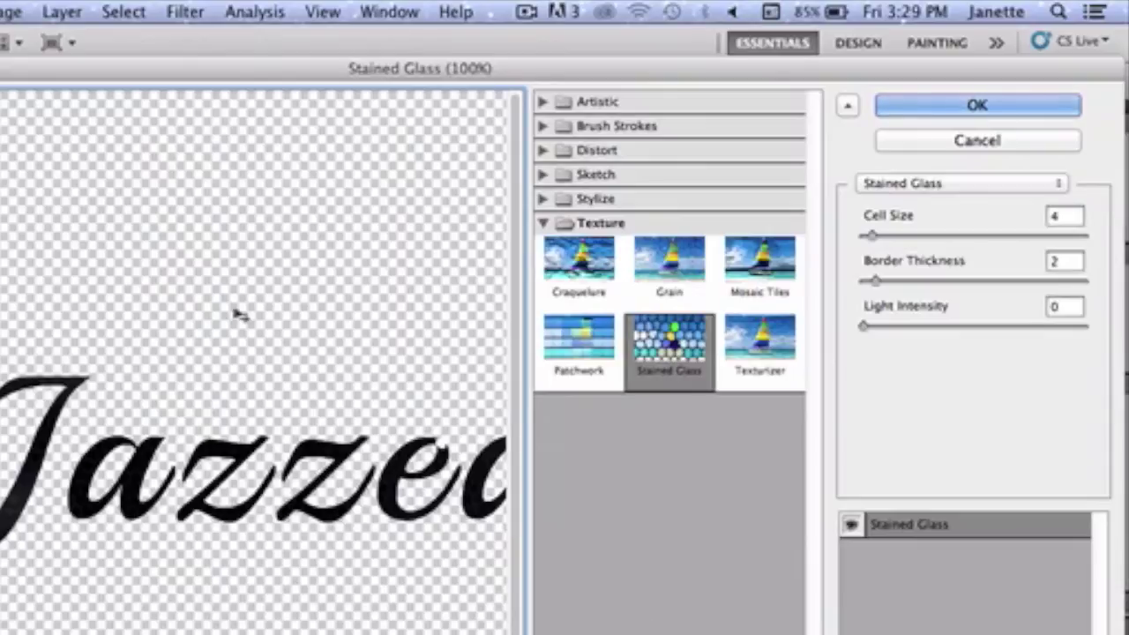
left_click(1066, 262)
type("1")
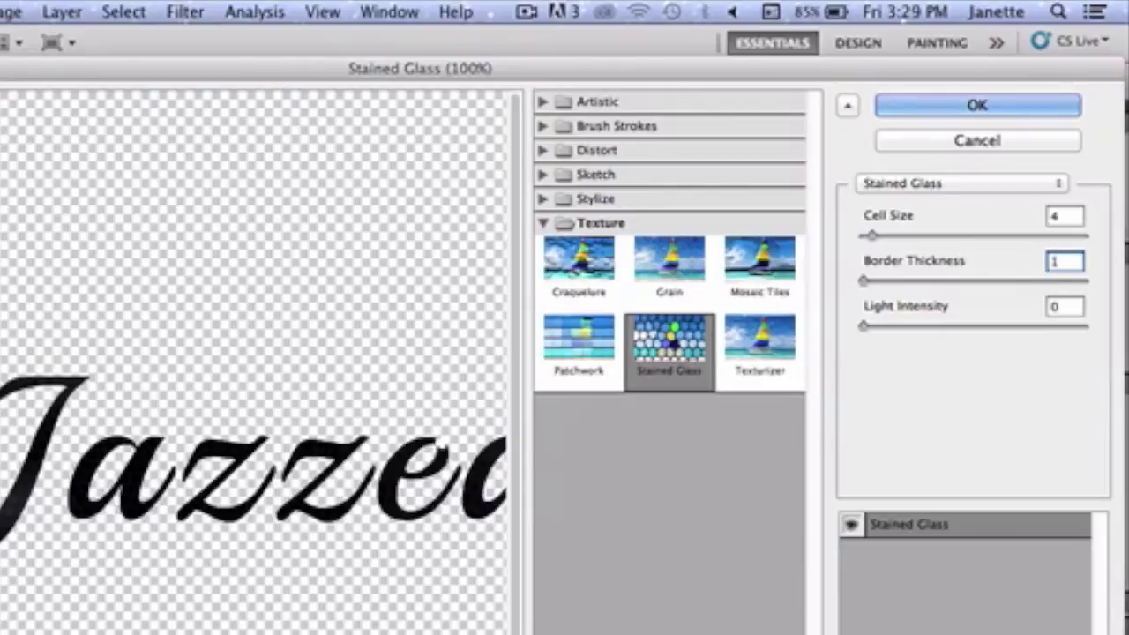
left_click(978, 106)
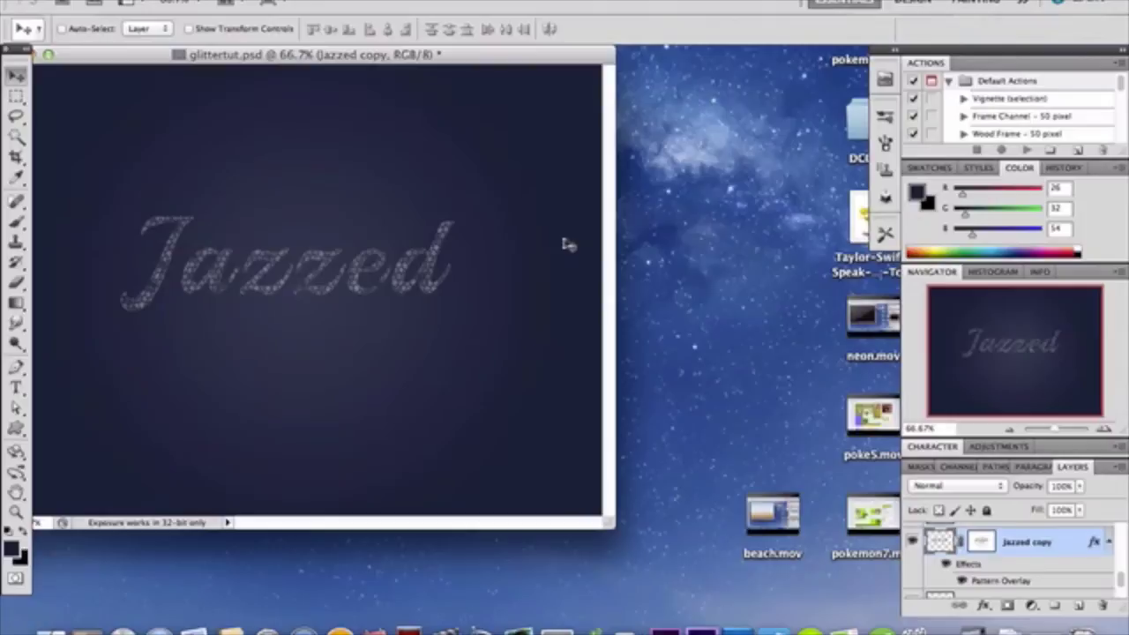
Step: Add a Levels adjustment clipped to the Jazzed copy layer with input levels 8, 0.66 and 244
left_click(1032, 605)
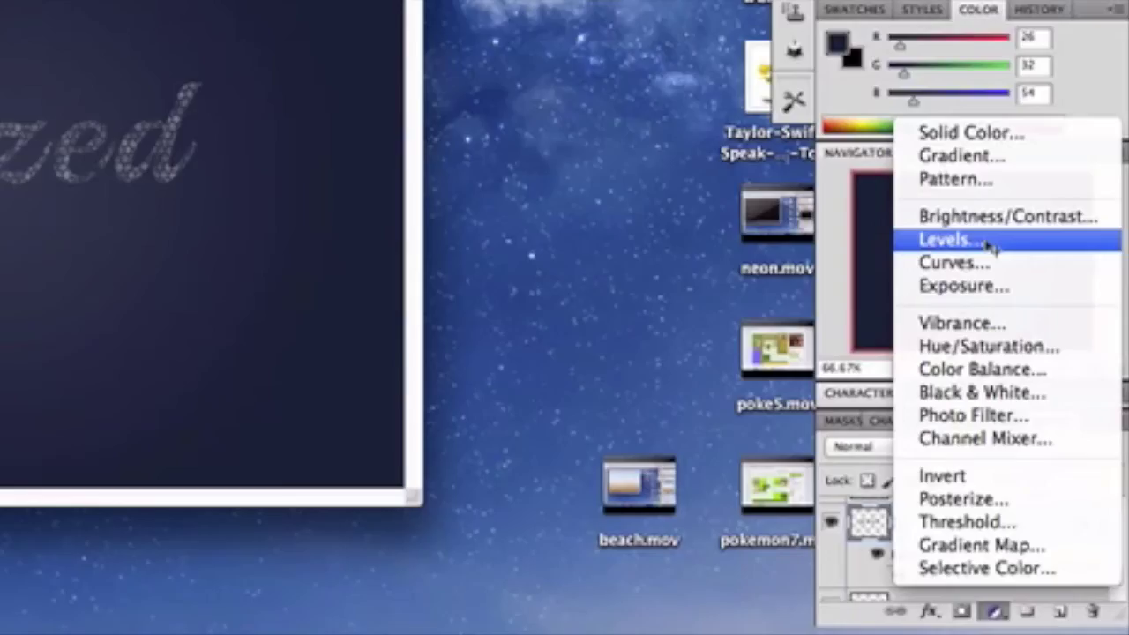
left_click(1025, 339)
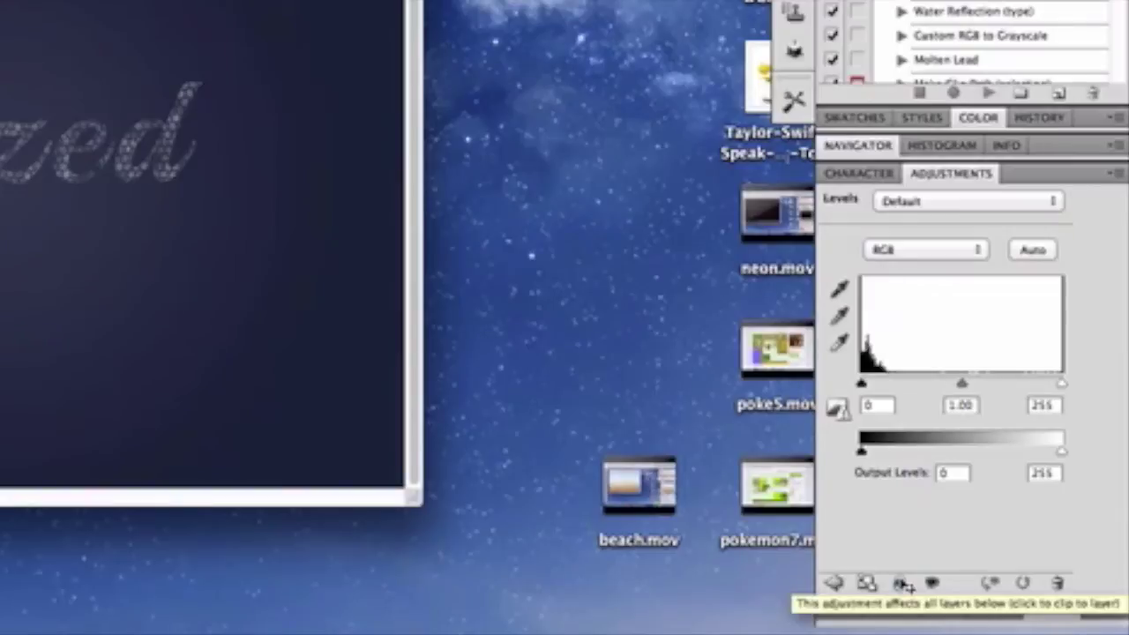
key("super+shift+l")
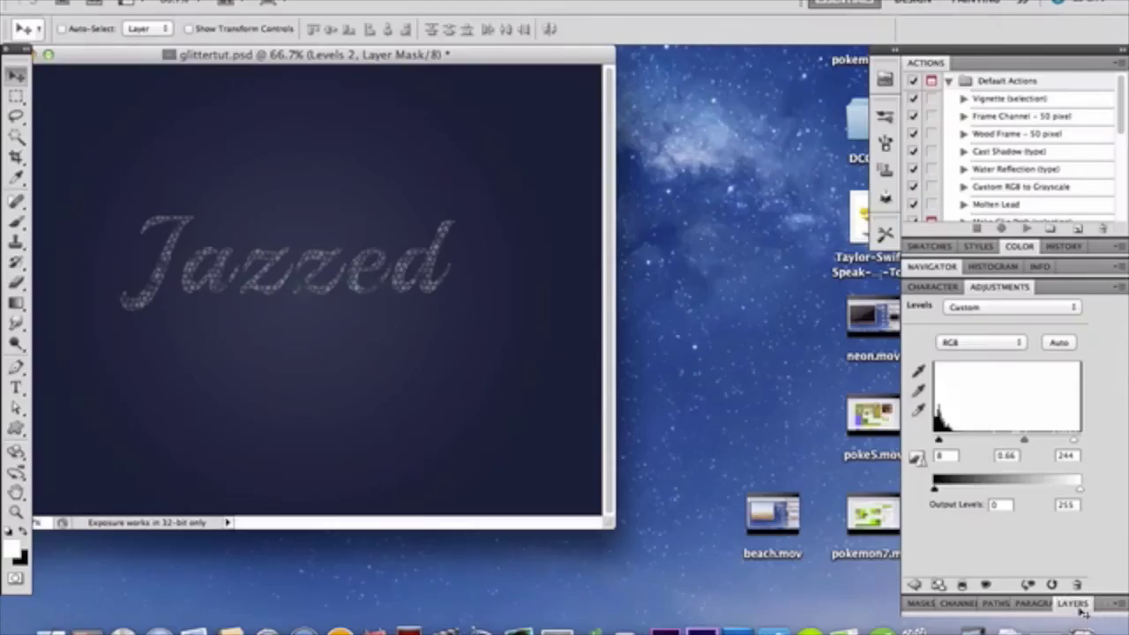
left_click(1057, 608)
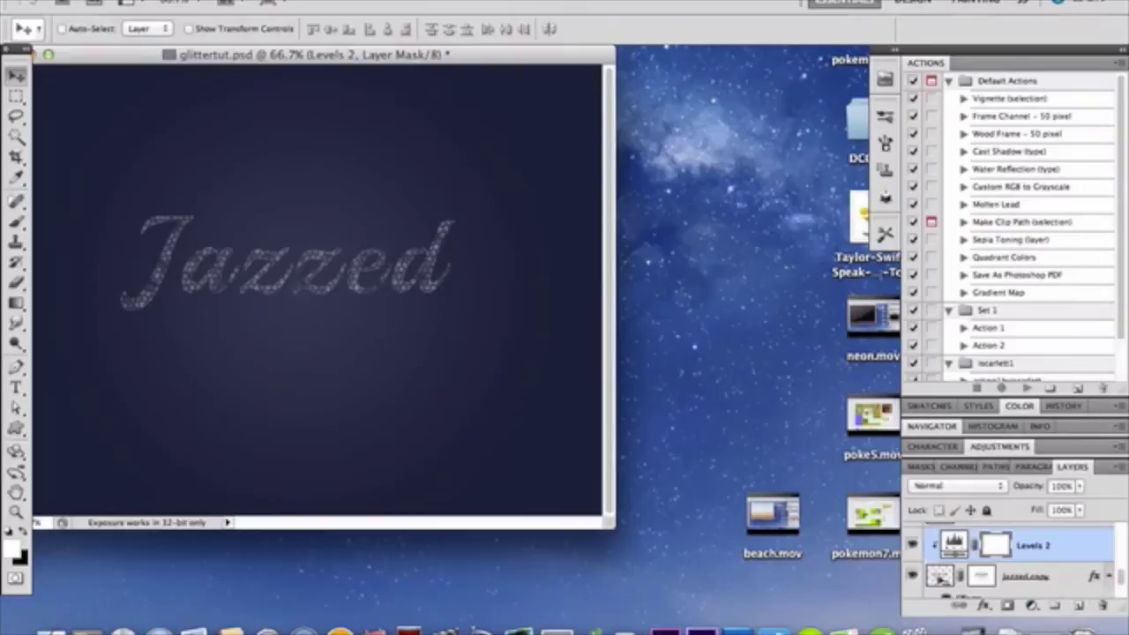
scroll(936, 598, "down", 2)
scroll(935, 598, "down", 2)
scroll(935, 598, "up", 2)
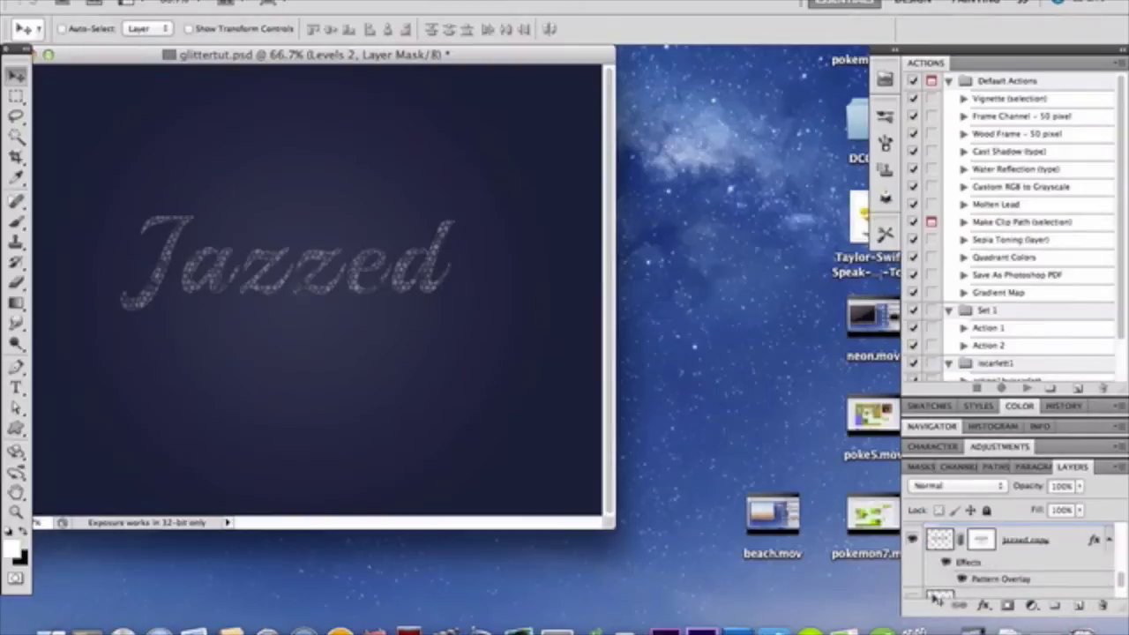
scroll(969, 559, "down", 2)
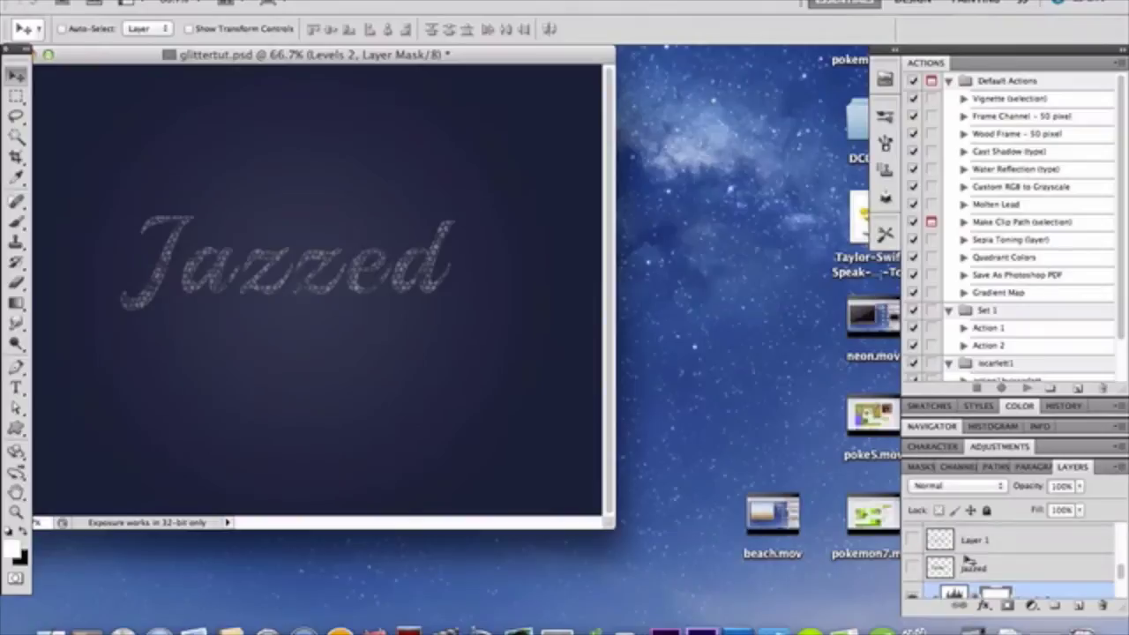
scroll(968, 559, "down", 2)
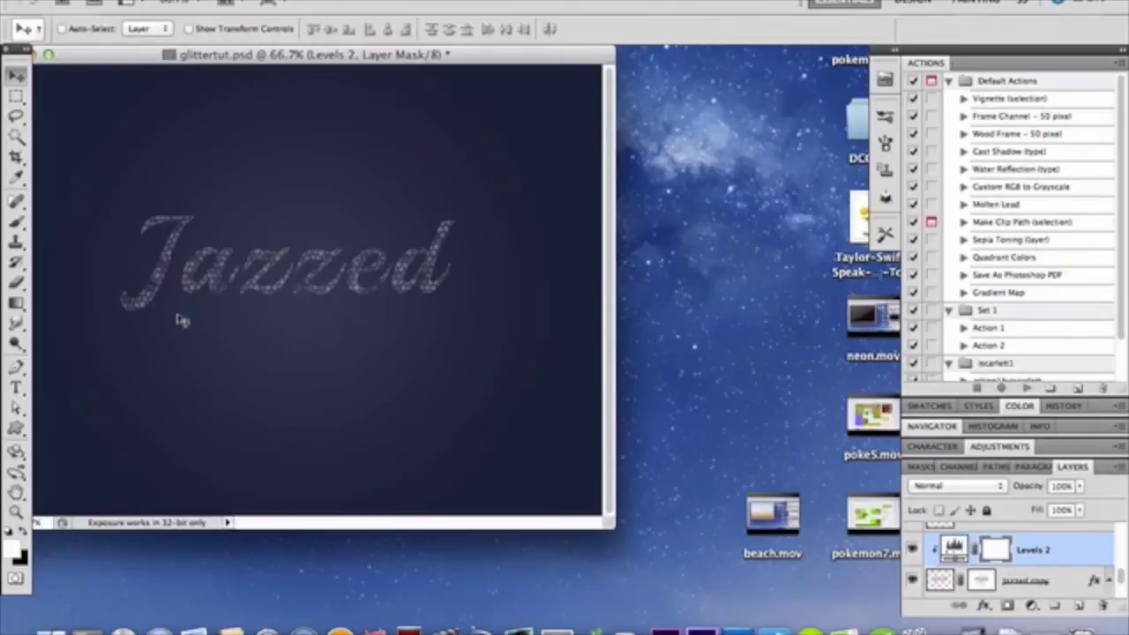
Step: Undo the recent edits back to before the Jazzed copy layer was created
key("ctrl+alt+z")
key("ctrl+alt+z")
key("ctrl+alt+z")
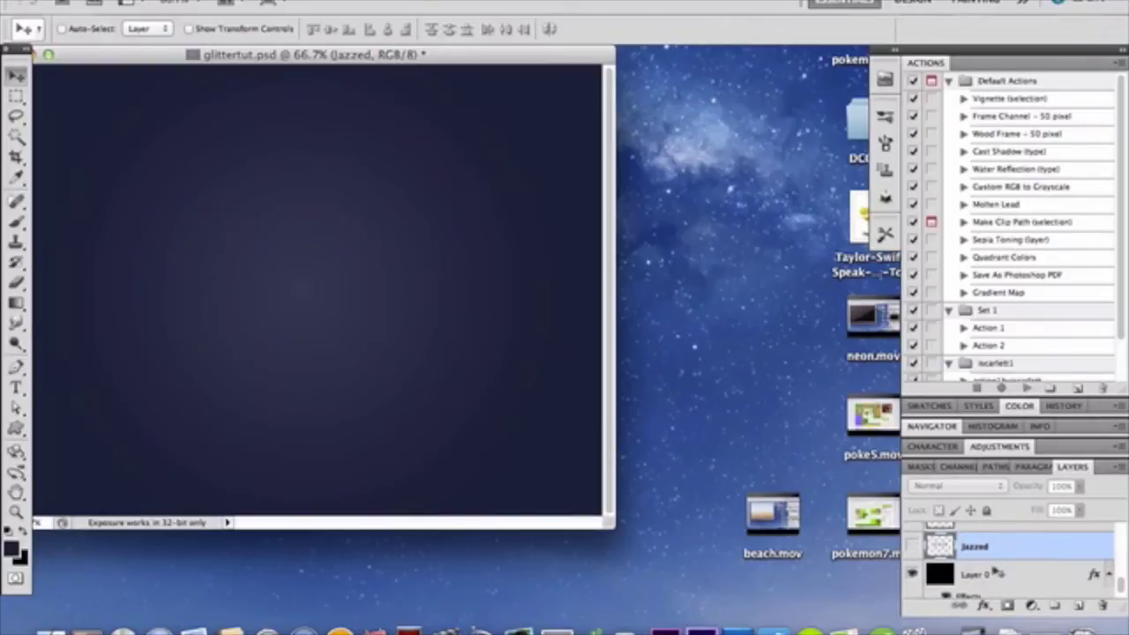
Step: Preview the two hidden Jazzed layers one after the other, hiding each again
scroll(987, 564, "up", 1)
left_click(914, 565)
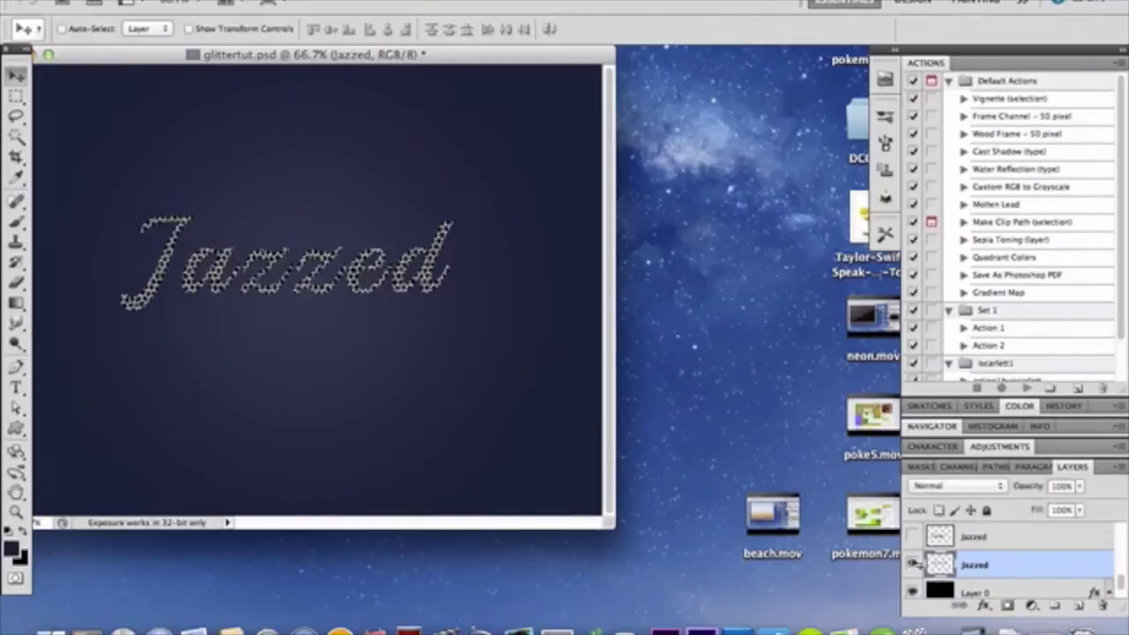
left_click(914, 565)
left_click(914, 536)
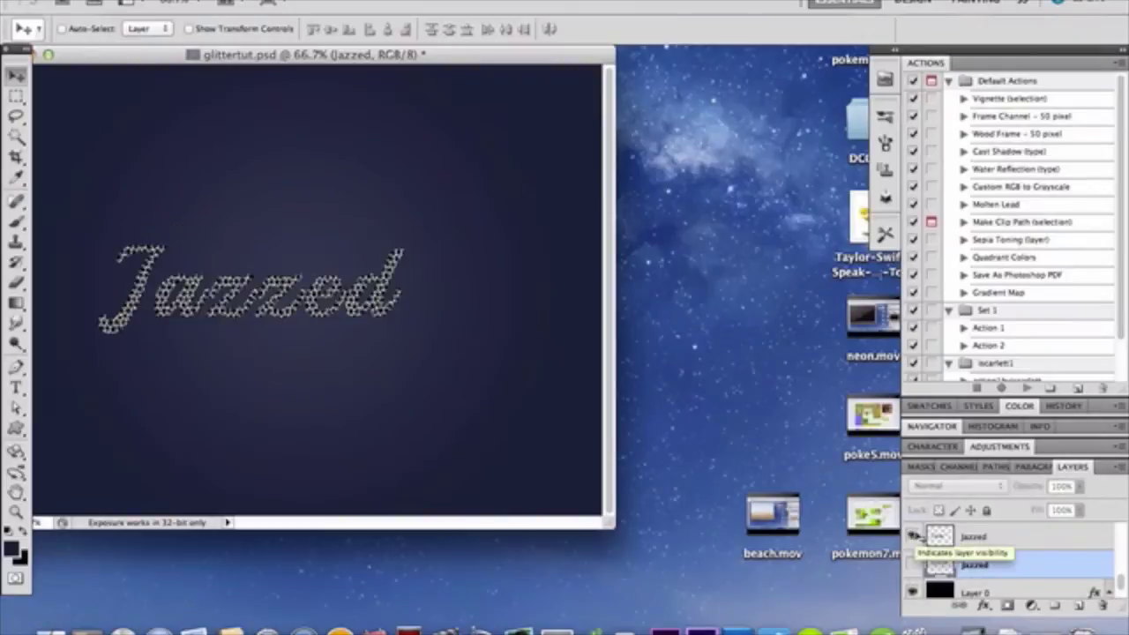
left_click(914, 537)
Step: Show the Layer 1 copy layer containing the tilted lettering with scattered glitter pieces
scroll(917, 536, "up", 3)
scroll(917, 536, "up", 2)
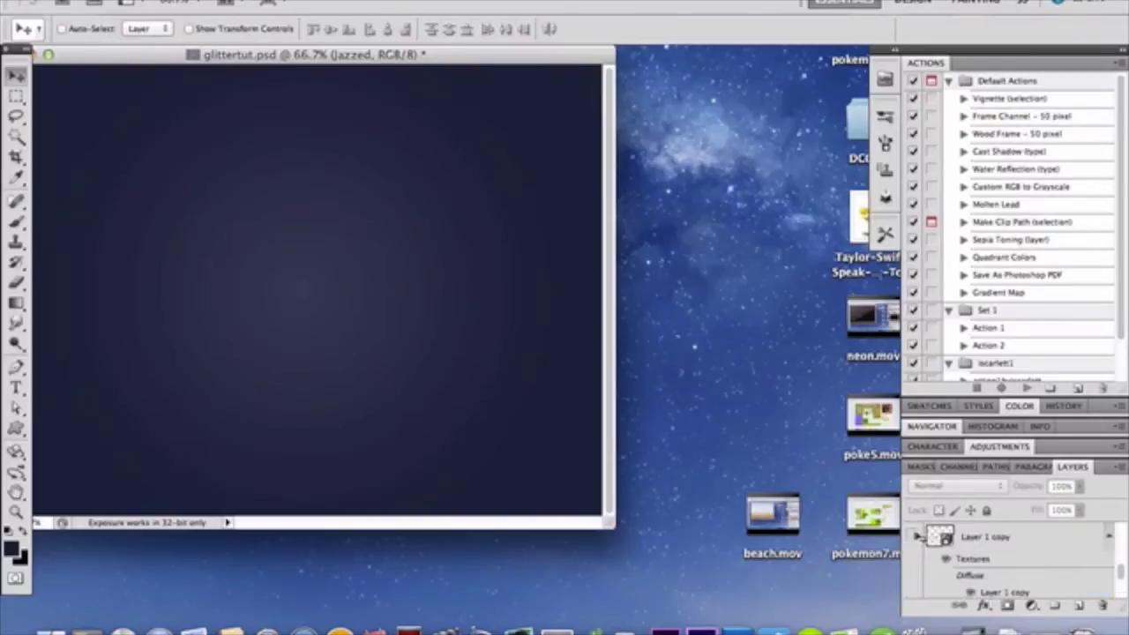
scroll(917, 537, "up", 2)
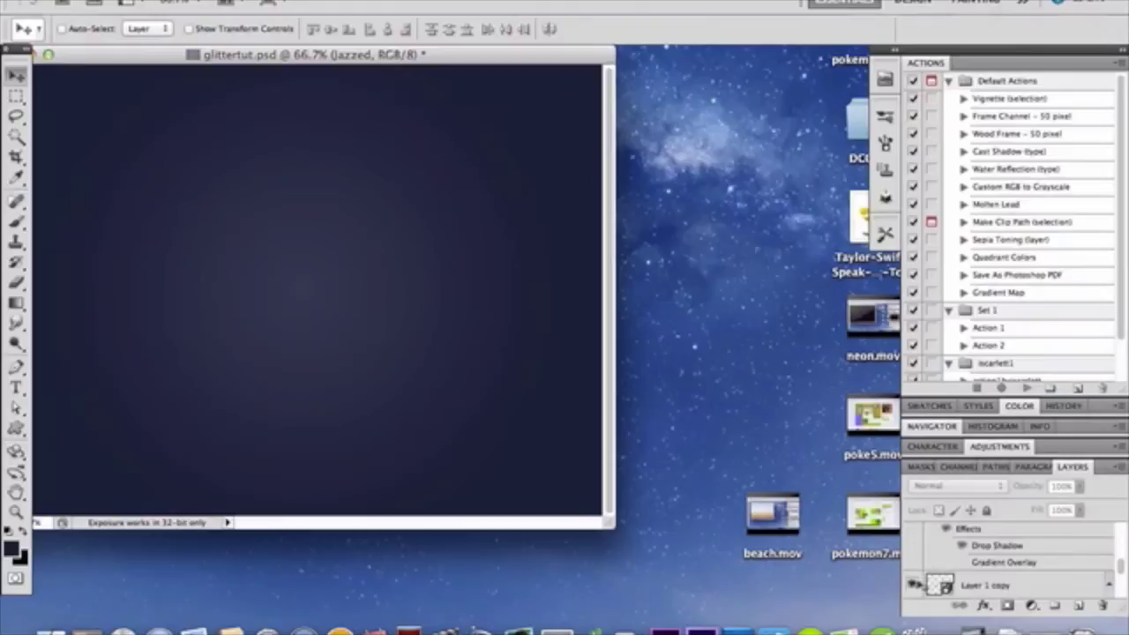
left_click(914, 585)
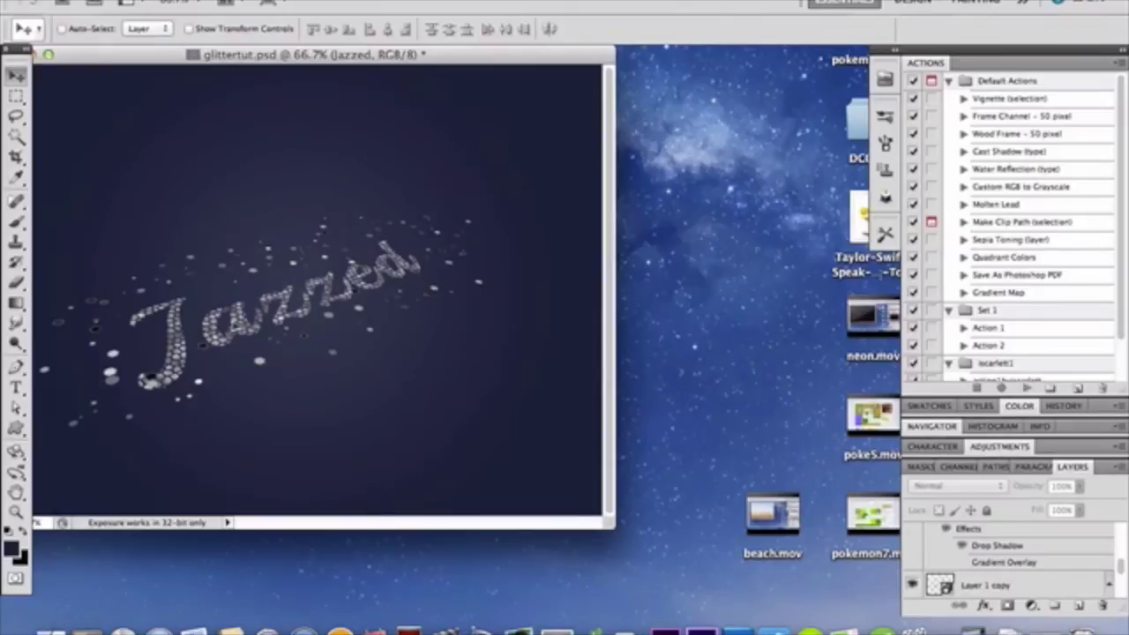
Step: Pick the 215 px tip from the presets for the Brush tool
left_click(16, 221)
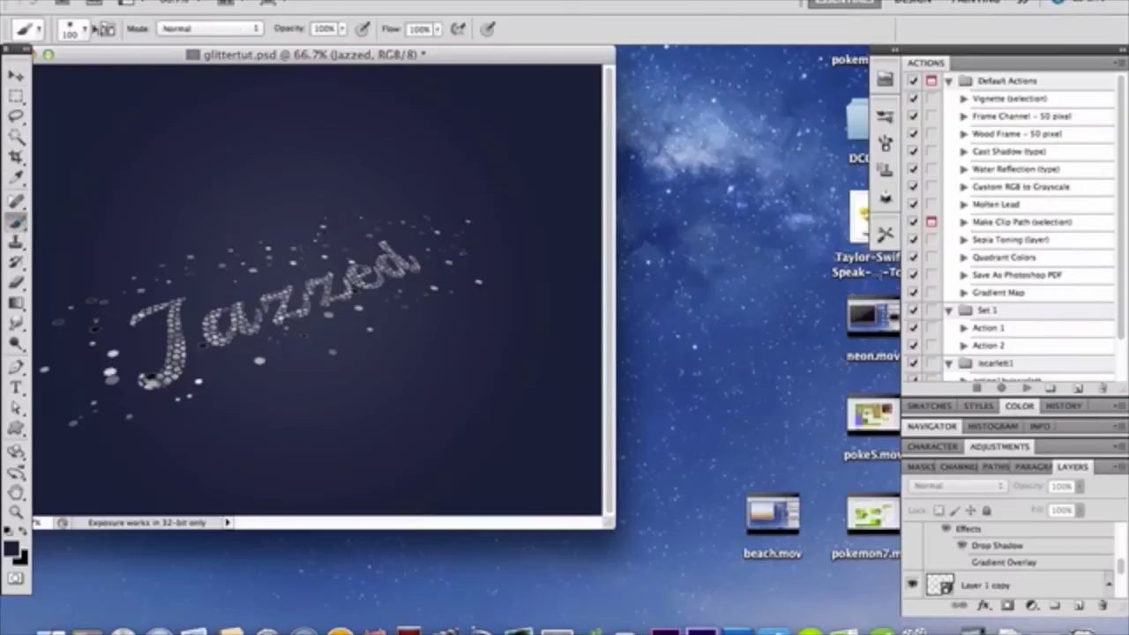
left_click(85, 30)
scroll(97, 228, "down", 10)
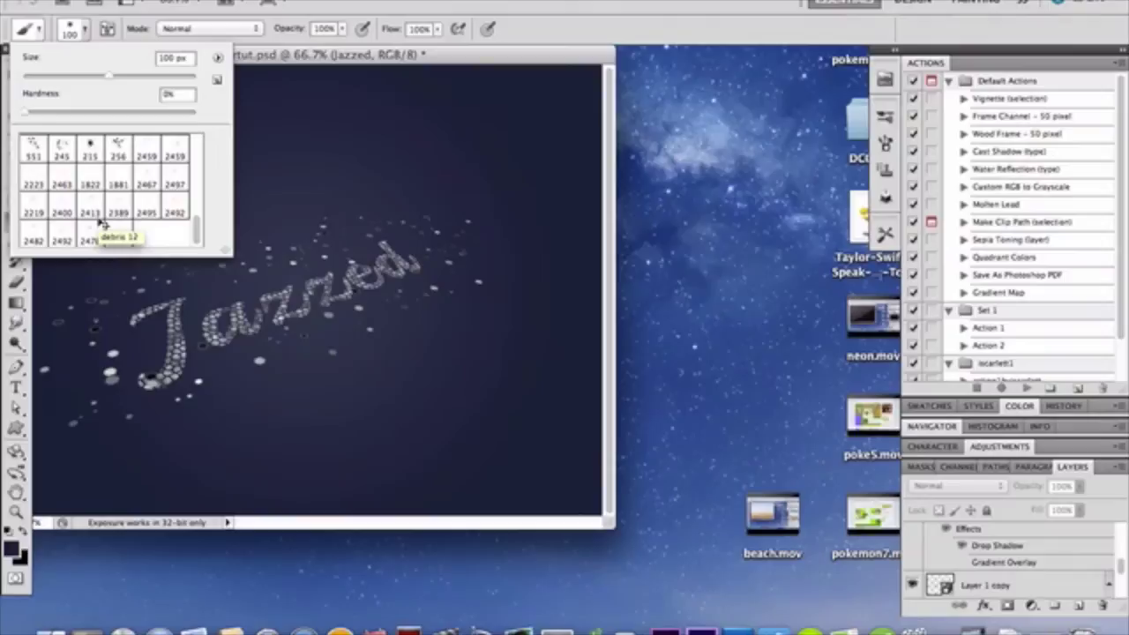
left_click(102, 212)
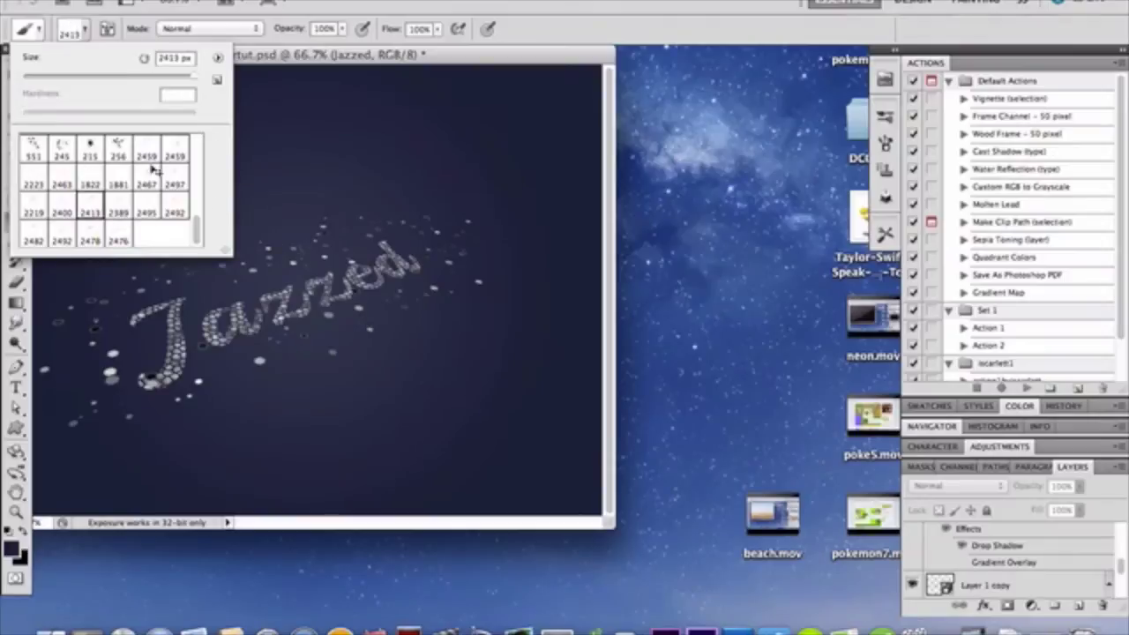
scroll(102, 163, "up", 5)
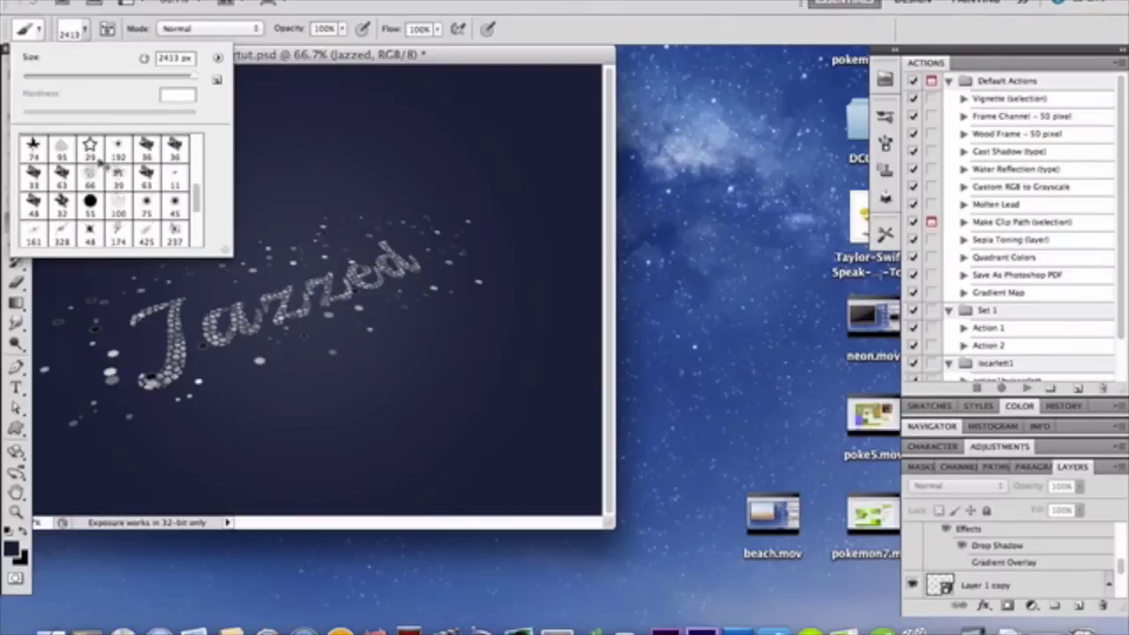
scroll(102, 163, "down", 1)
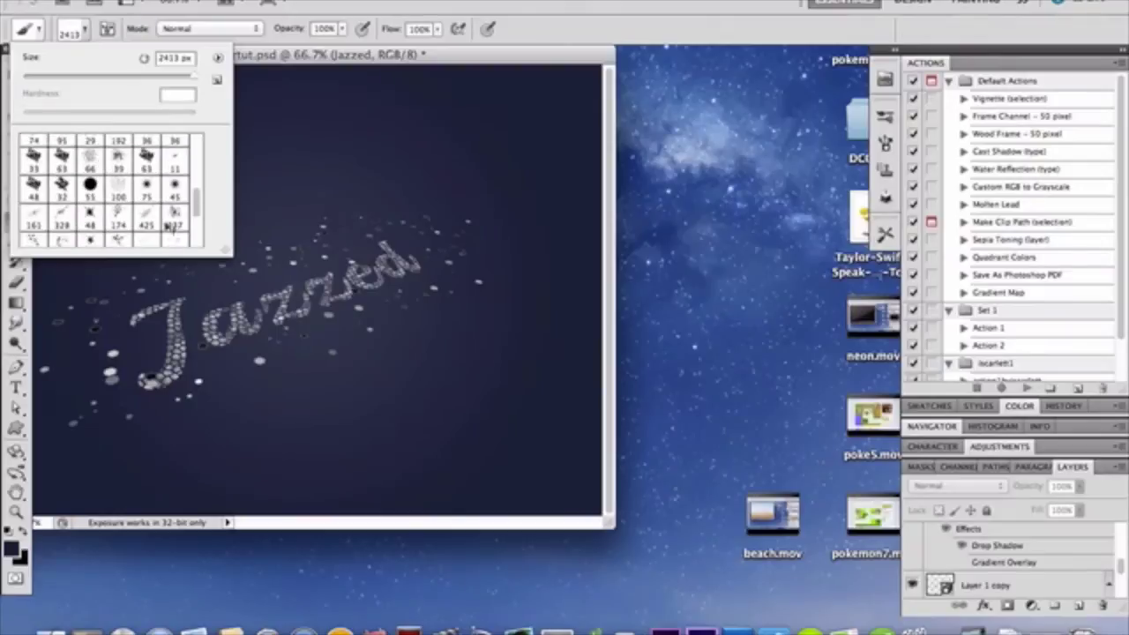
scroll(95, 216, "down", 5)
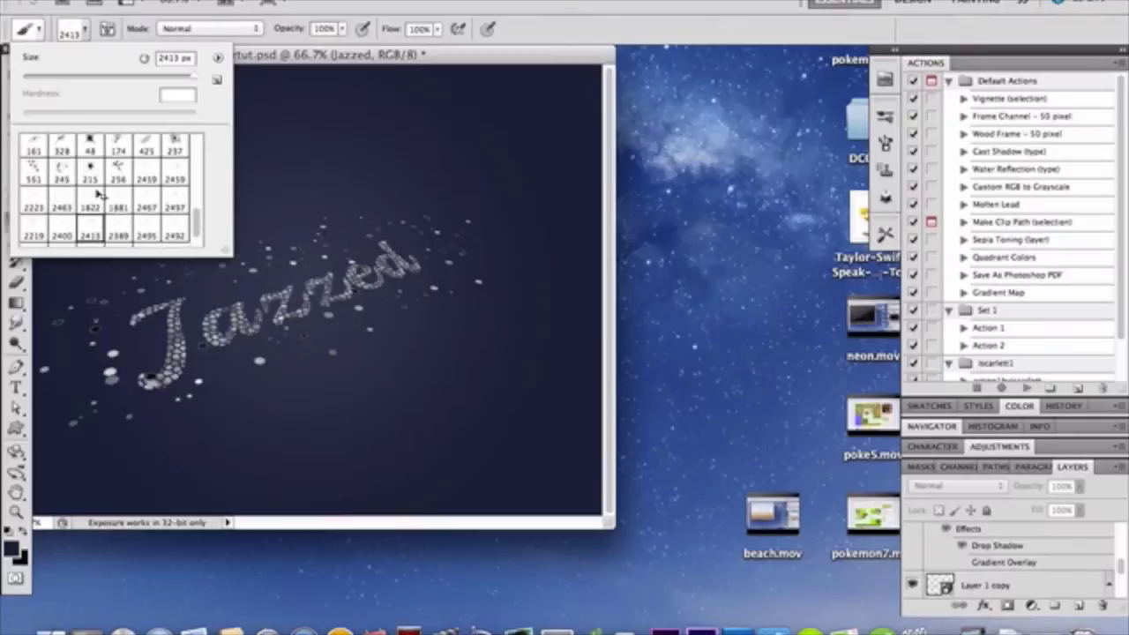
left_click(92, 175)
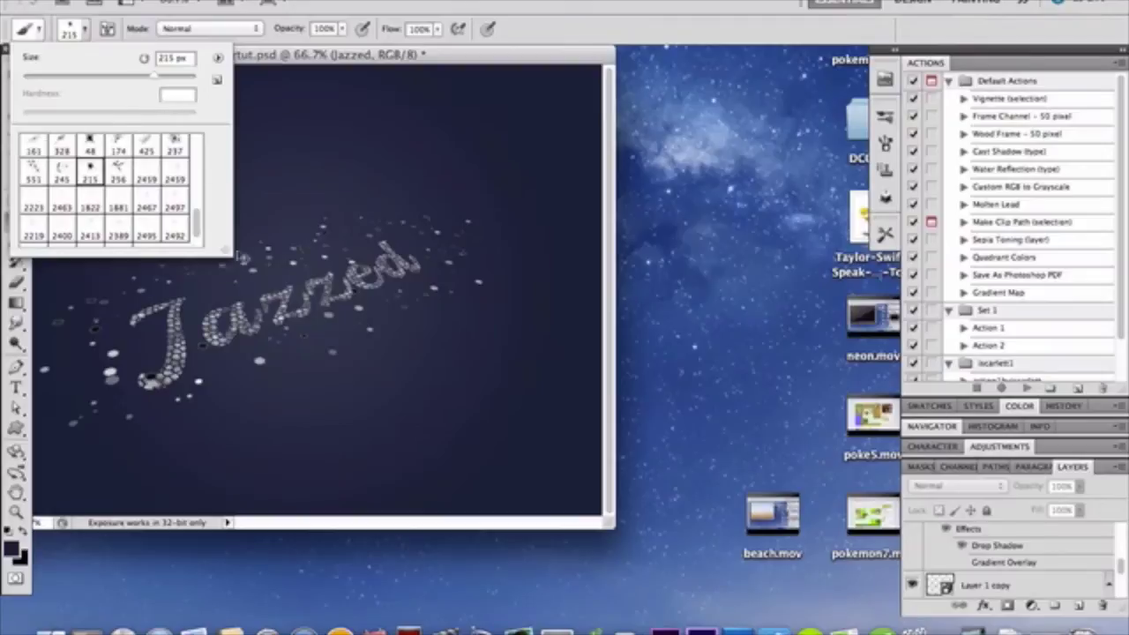
Step: Add a new layer above Layer 1 copy, try one brush stamp above the lettering and undo it
left_click(1006, 583)
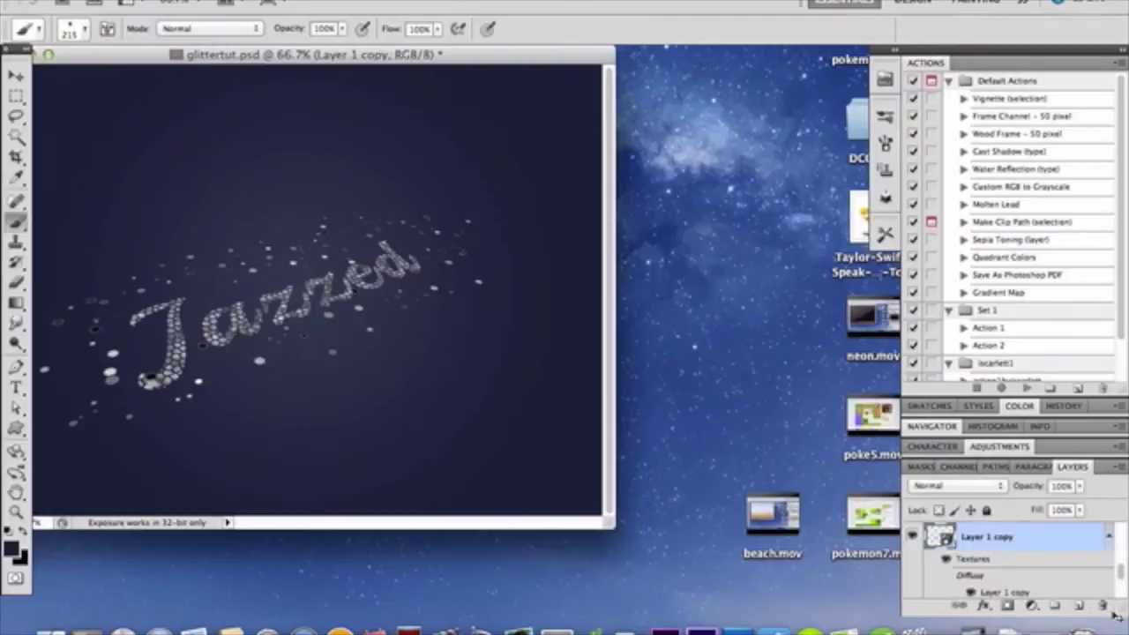
left_click(1082, 607)
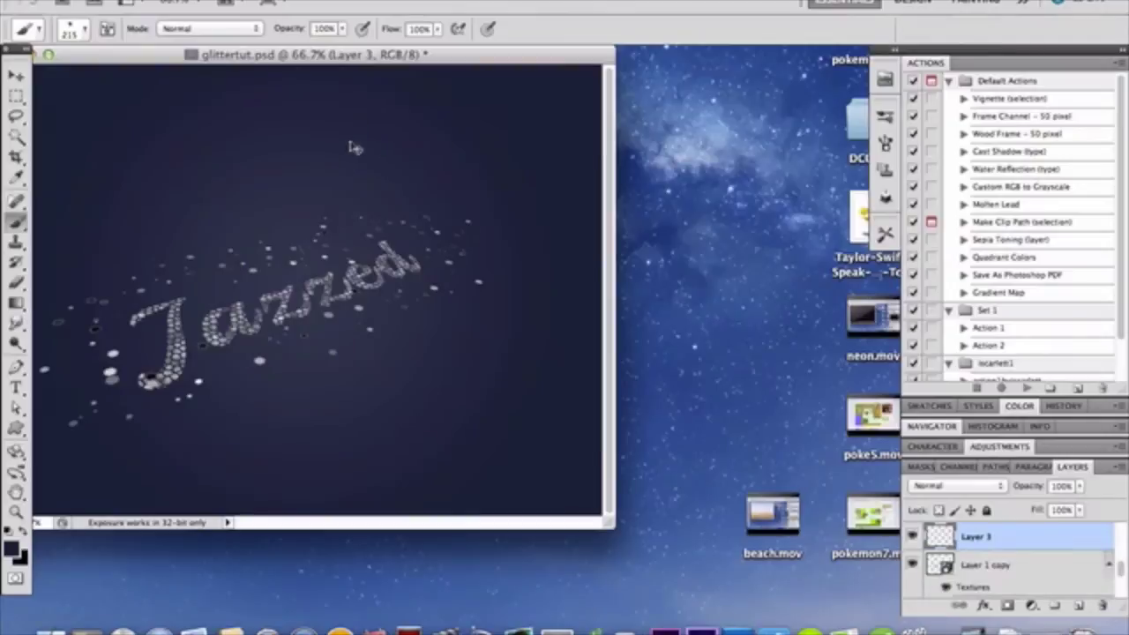
left_click(332, 163)
key("ctrl+z")
Step: Pick the 48 px tip for the Brush tool and try one stamp above the lettering on Layer 3
left_click(16, 76)
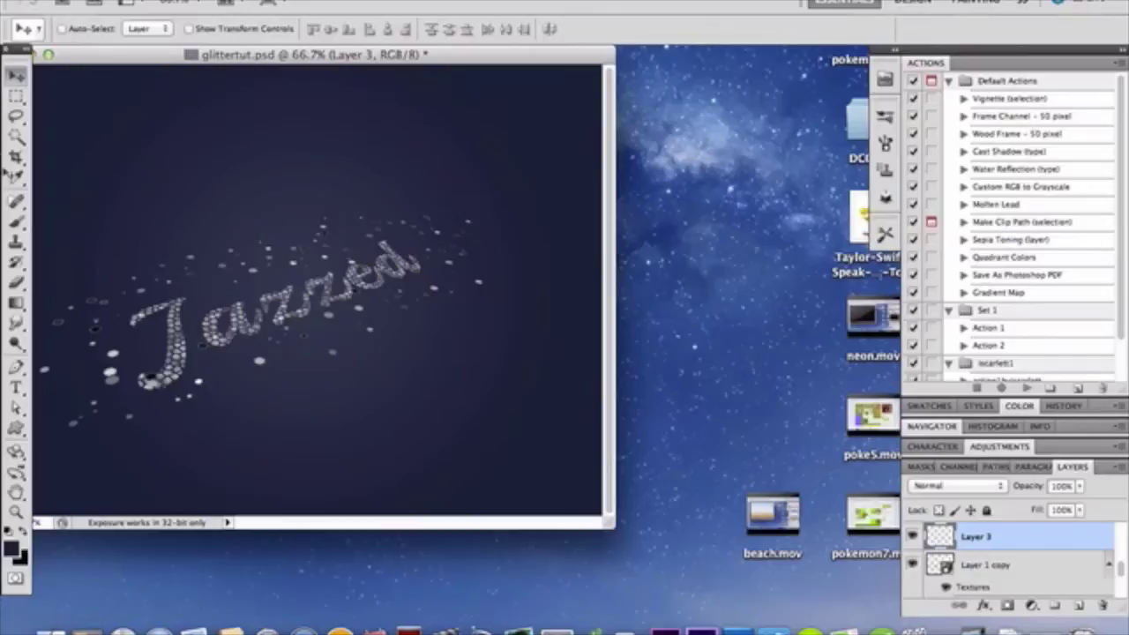
left_click(16, 221)
left_click(83, 31)
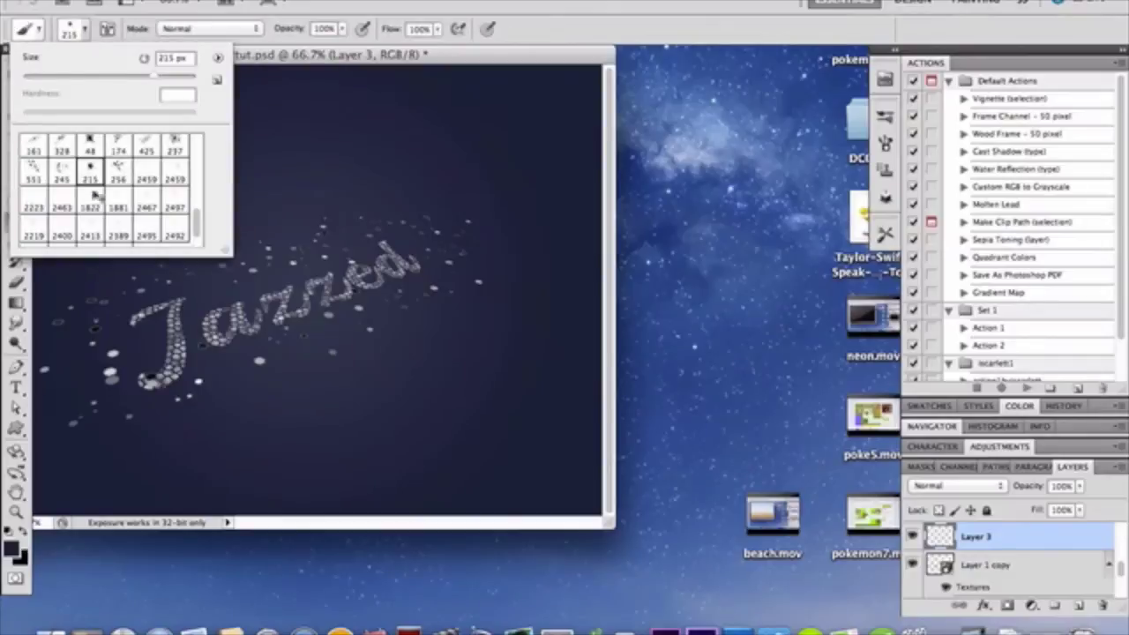
scroll(97, 207, "up", 5)
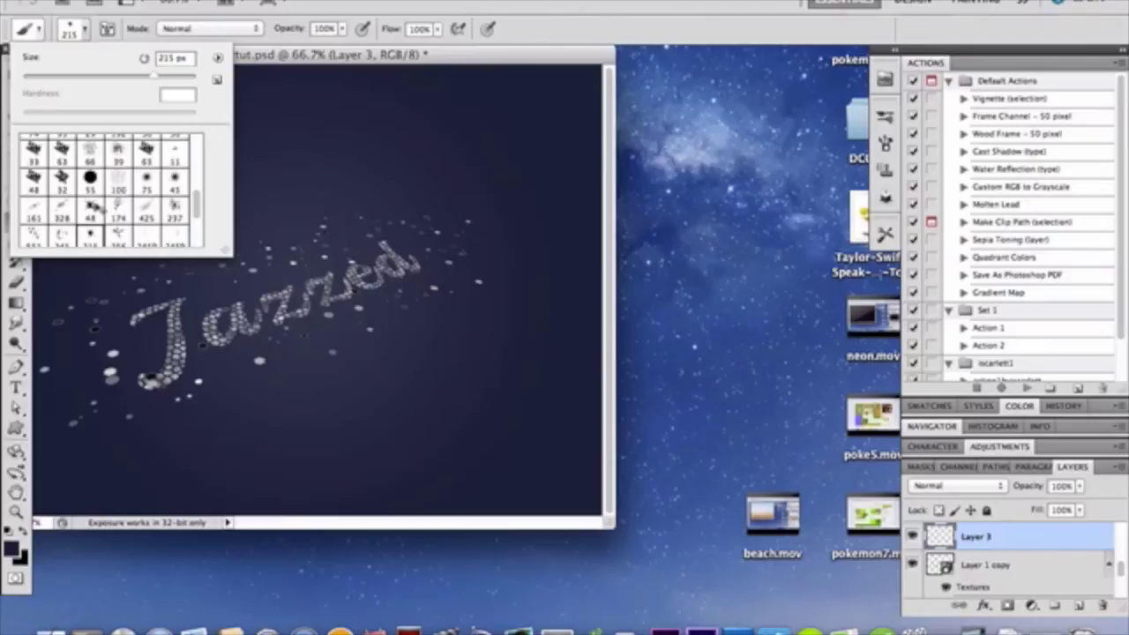
left_click(93, 218)
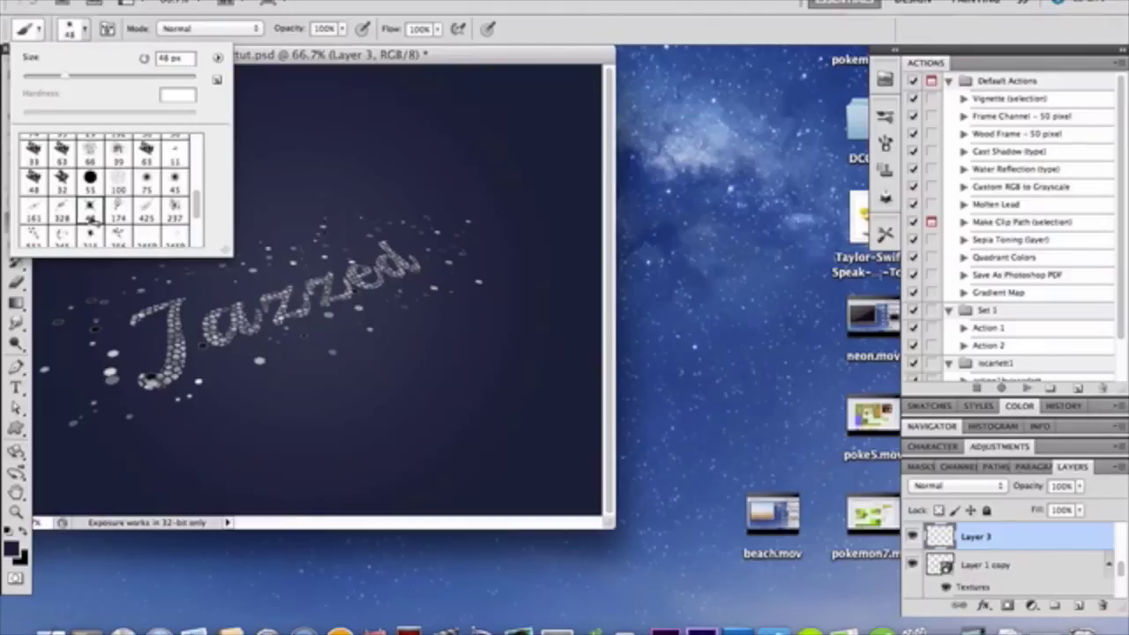
left_click(300, 222)
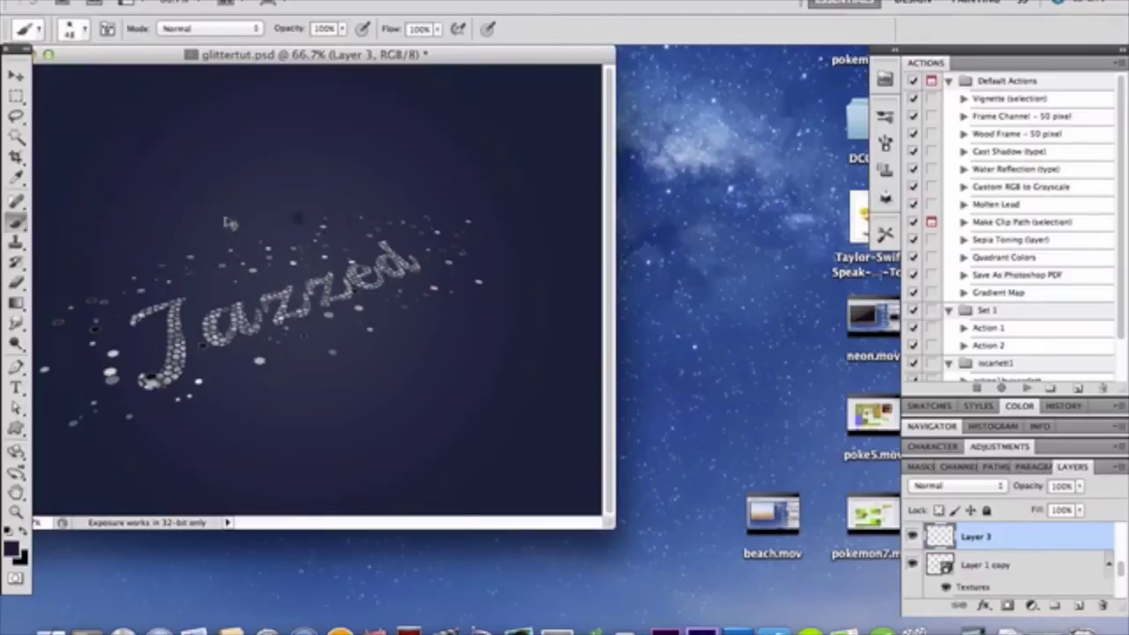
left_click(17, 78)
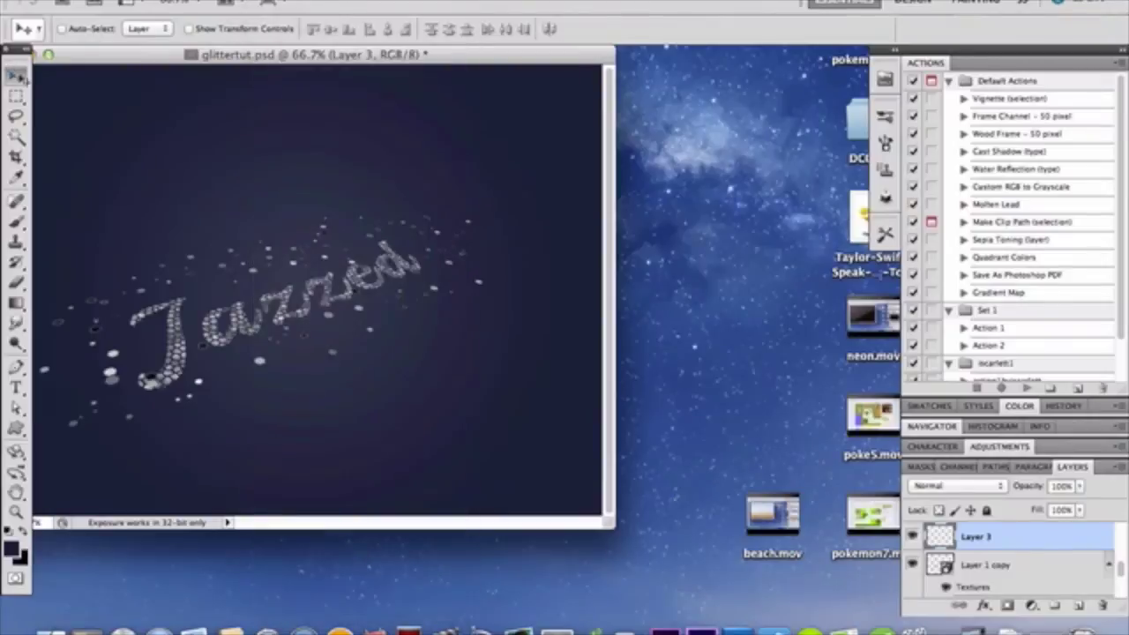
Step: Select the Layer 1 copy 3D layer and activate the 3D Object Rotate tool
left_click(16, 452)
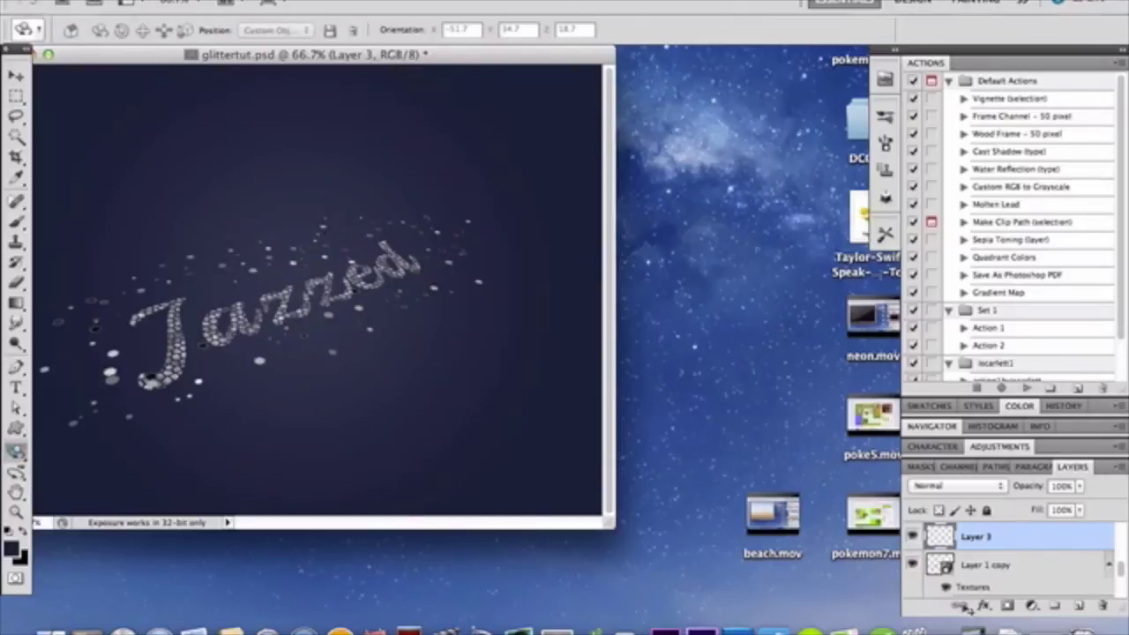
left_click(1054, 566)
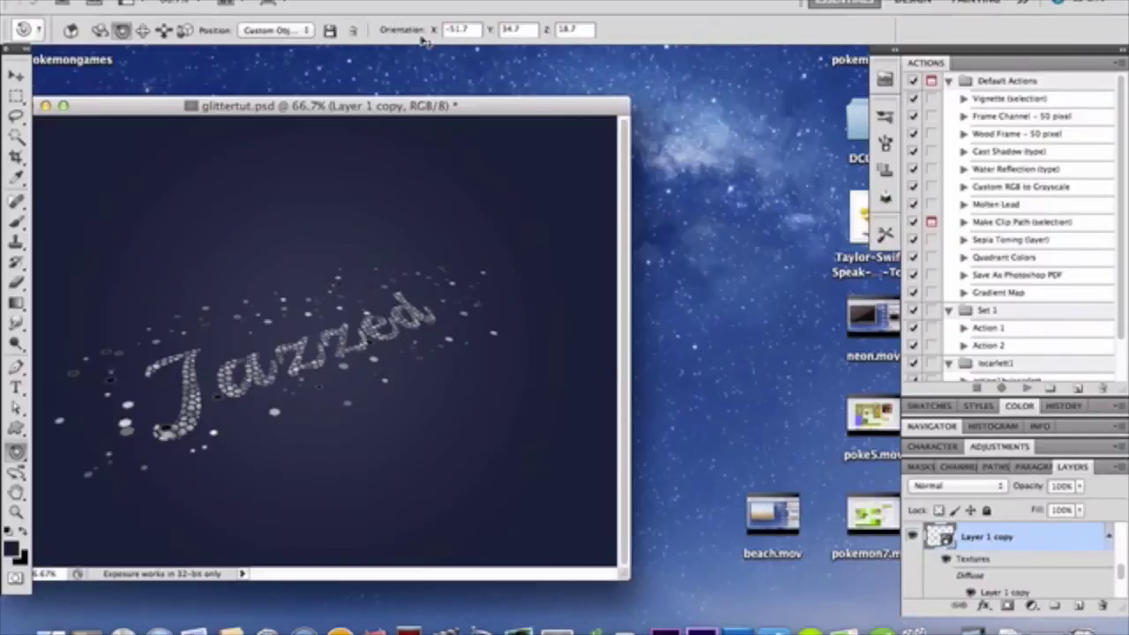
left_click(16, 116)
left_click(100, 30)
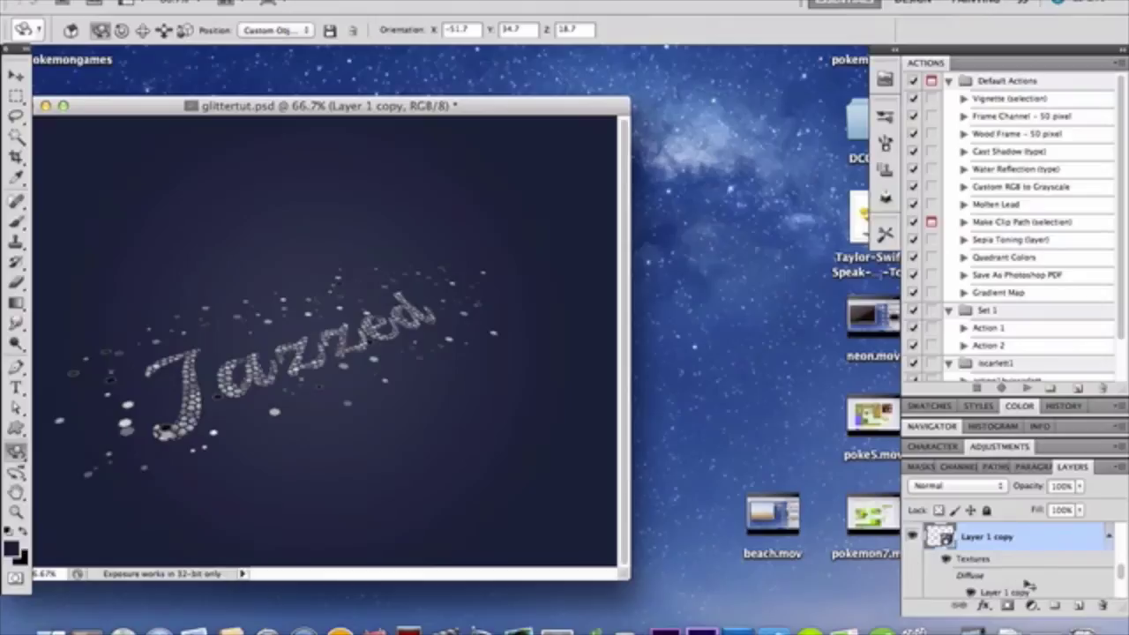
Step: Hide and show Layer 3 again, and examine the masked Layer 1 copies stacked above it
left_click_drag(1028, 586, 1029, 587)
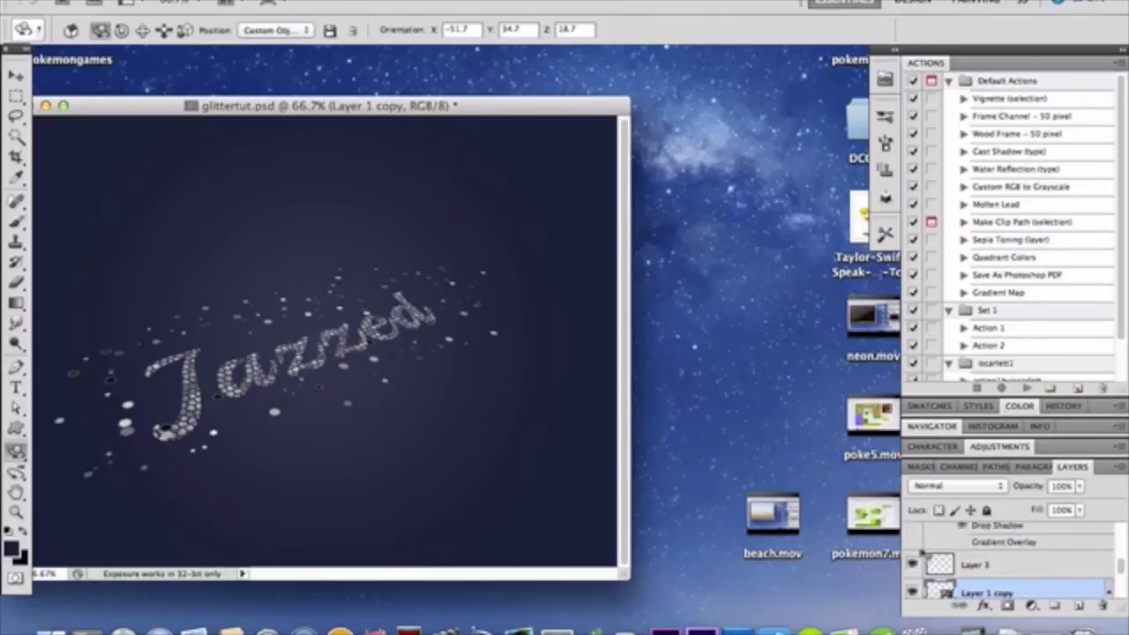
left_click(913, 563)
left_click(914, 564)
scroll(1012, 576, "up", 2)
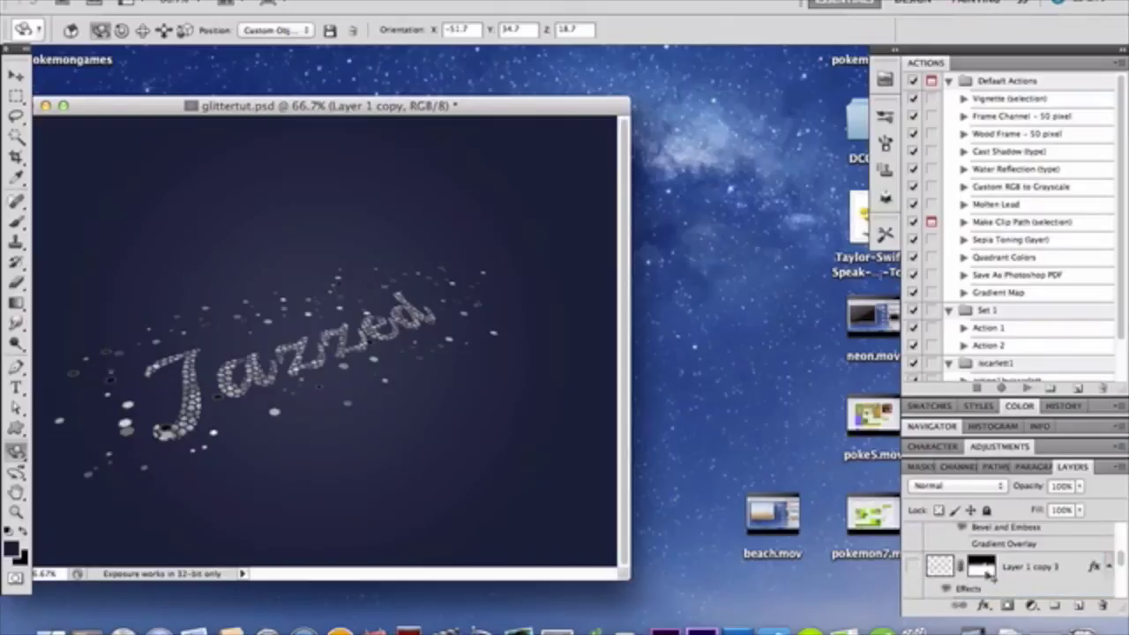
scroll(988, 578, "down", 2)
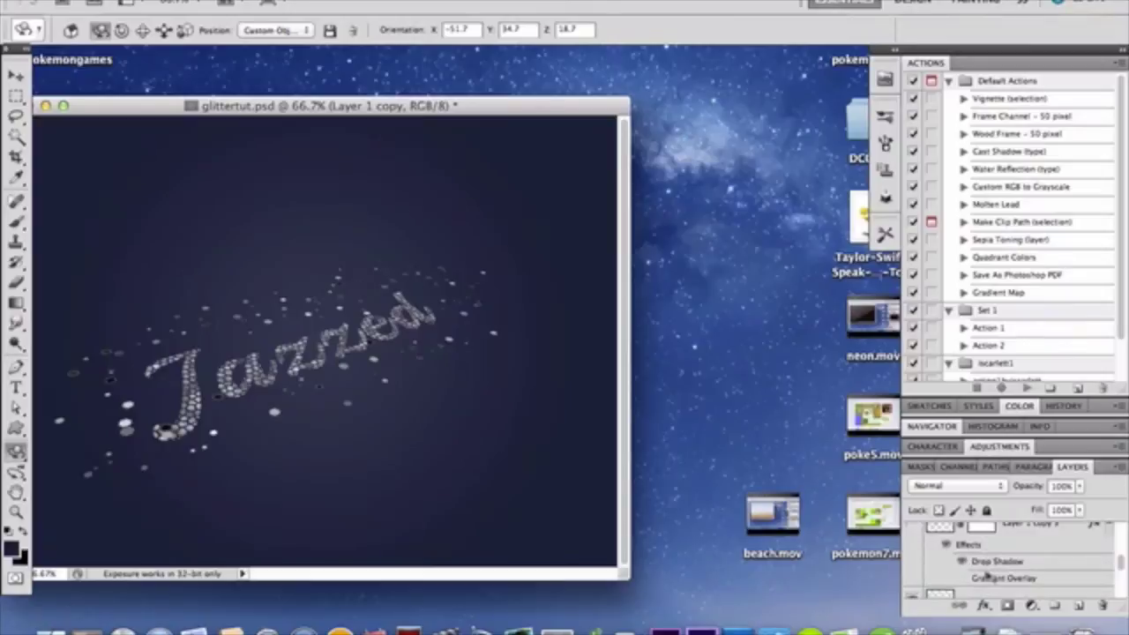
scroll(988, 578, "down", 2)
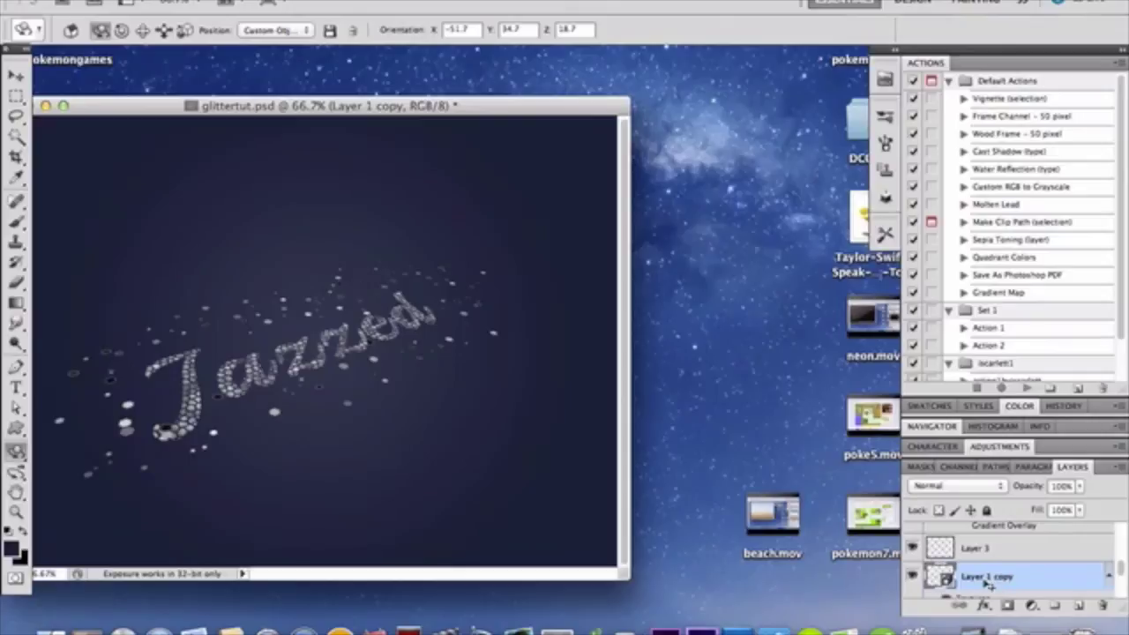
scroll(988, 578, "down", 3)
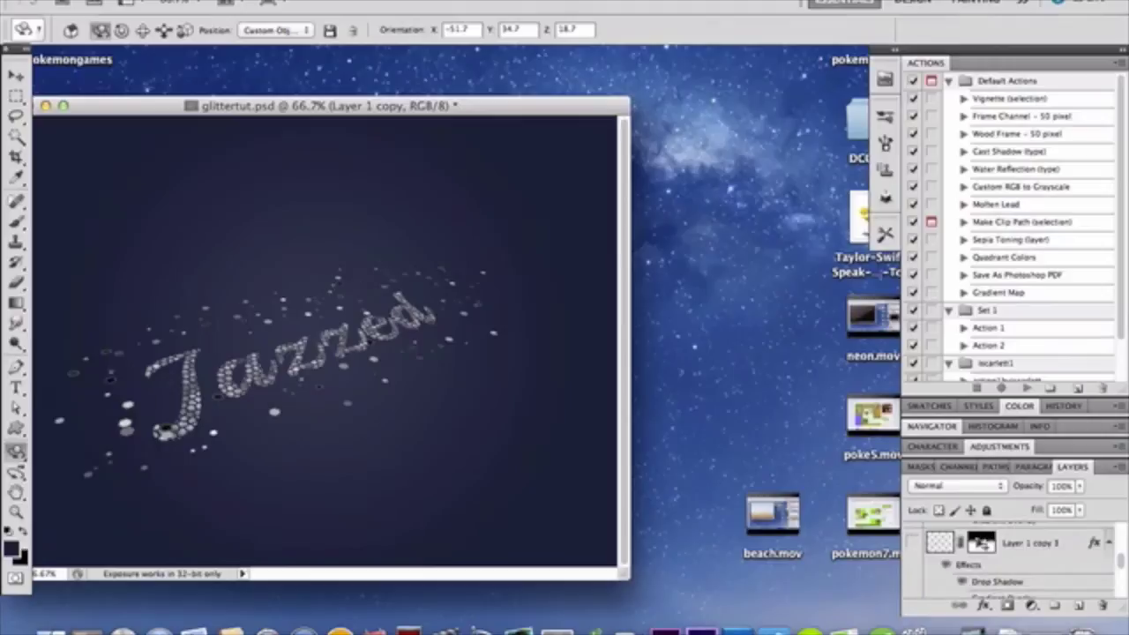
Step: Select the layer mask of Layer 1 copy 3 and preview the Foreground to Transparent preset for the Gradient tool, without applying it
left_click(981, 540)
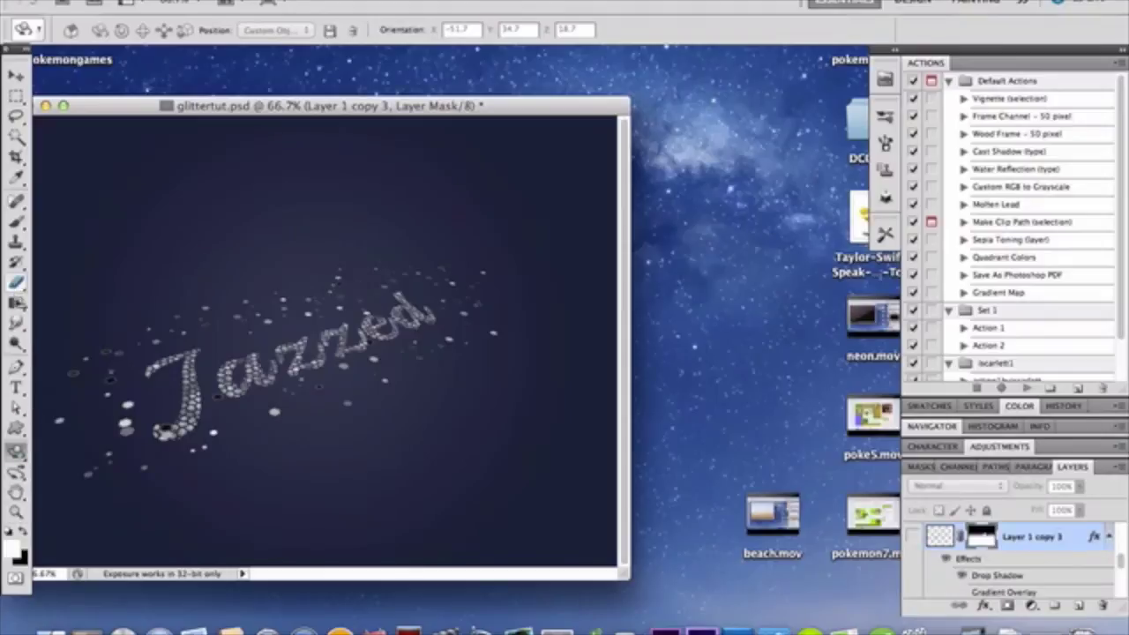
left_click(16, 302)
left_click(76, 32)
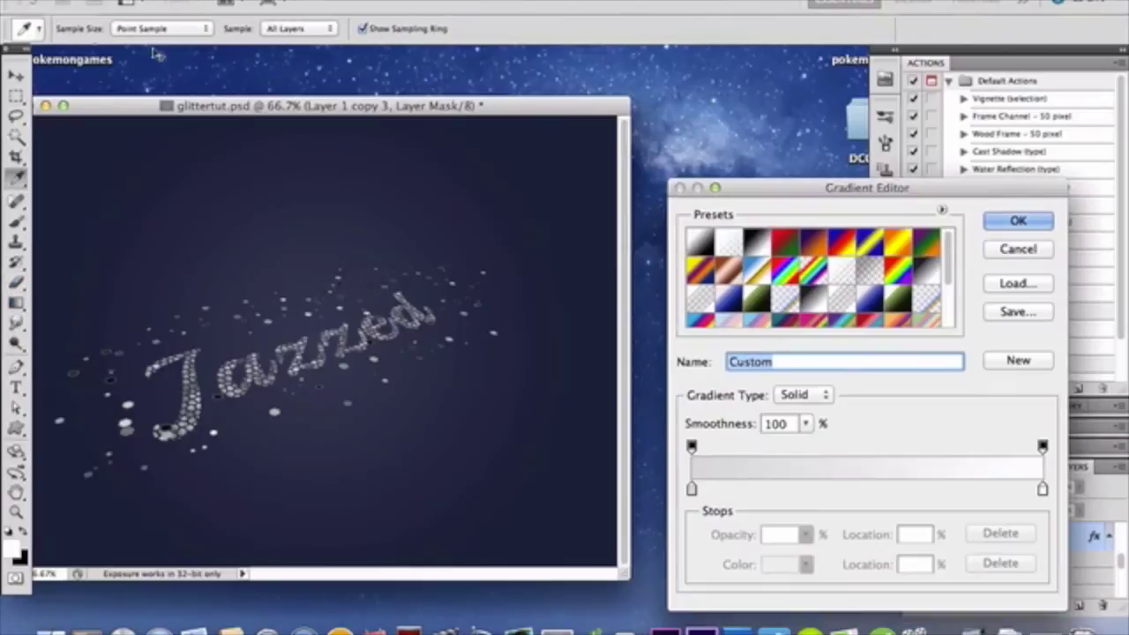
left_click(725, 246)
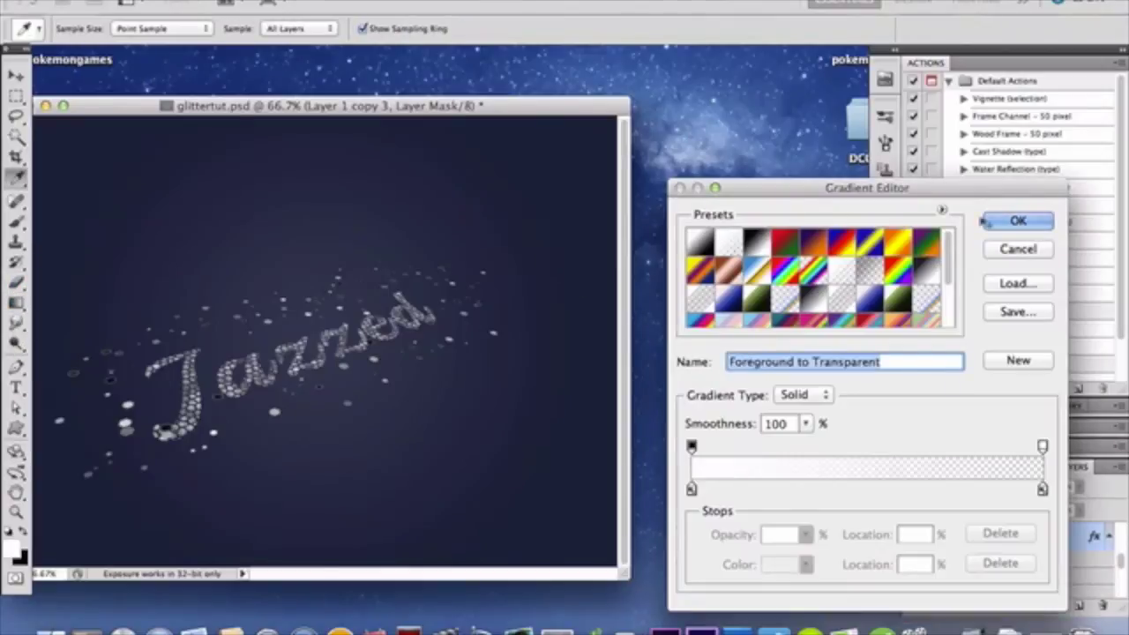
left_click(1018, 252)
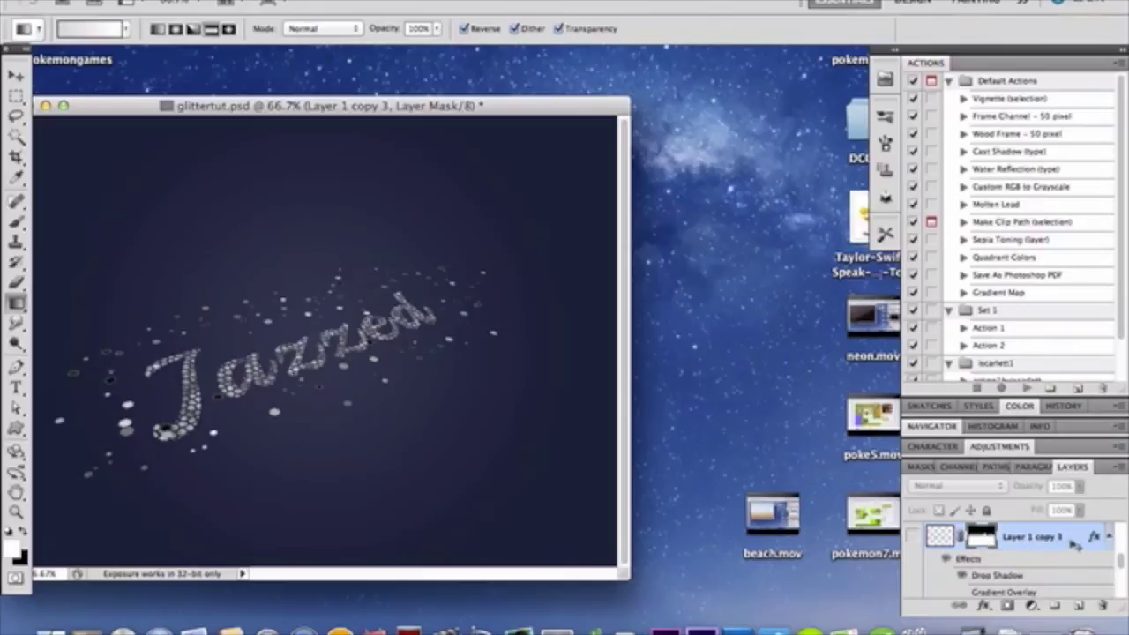
Step: Show the Layer 1 copy 3 layer and review its Drop Shadow settings and shadow colour
left_click(913, 538)
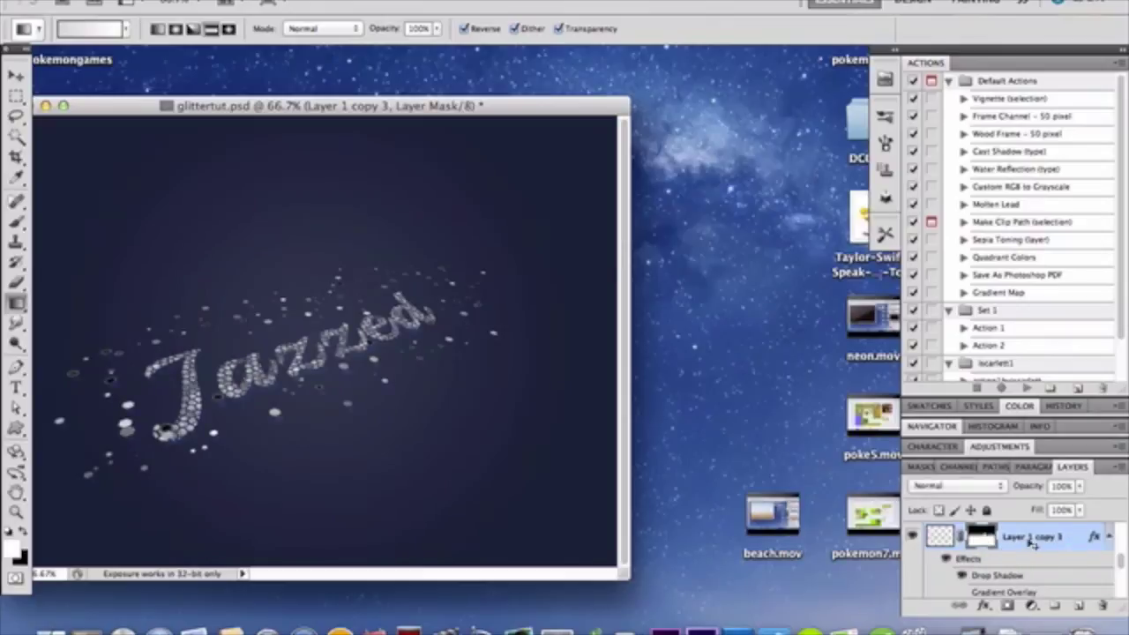
double_click(1076, 544)
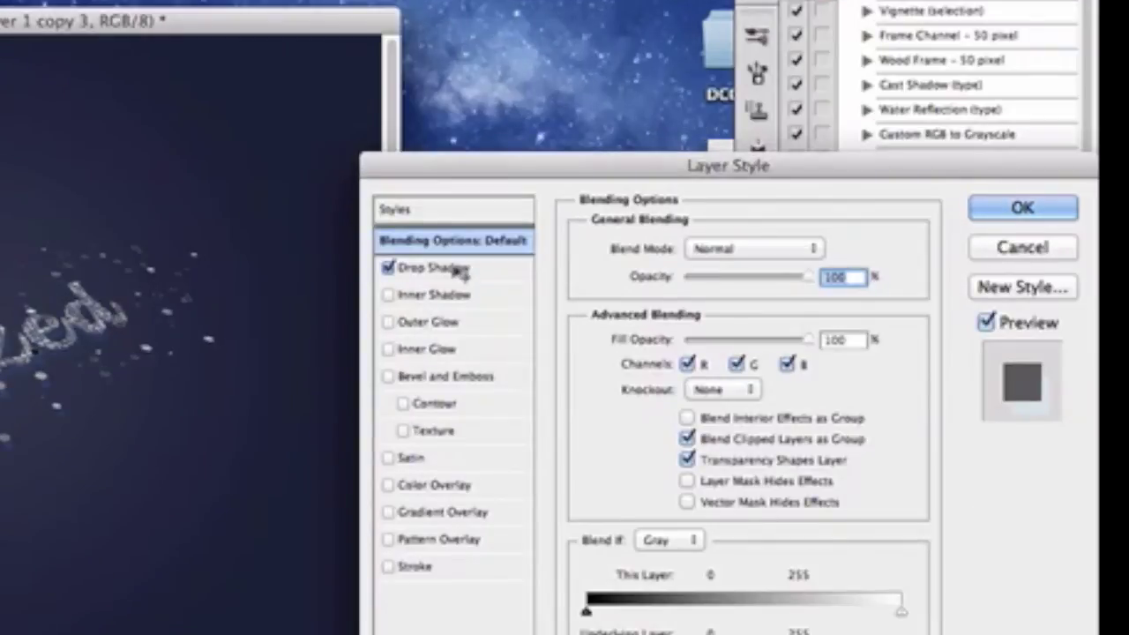
left_click(460, 271)
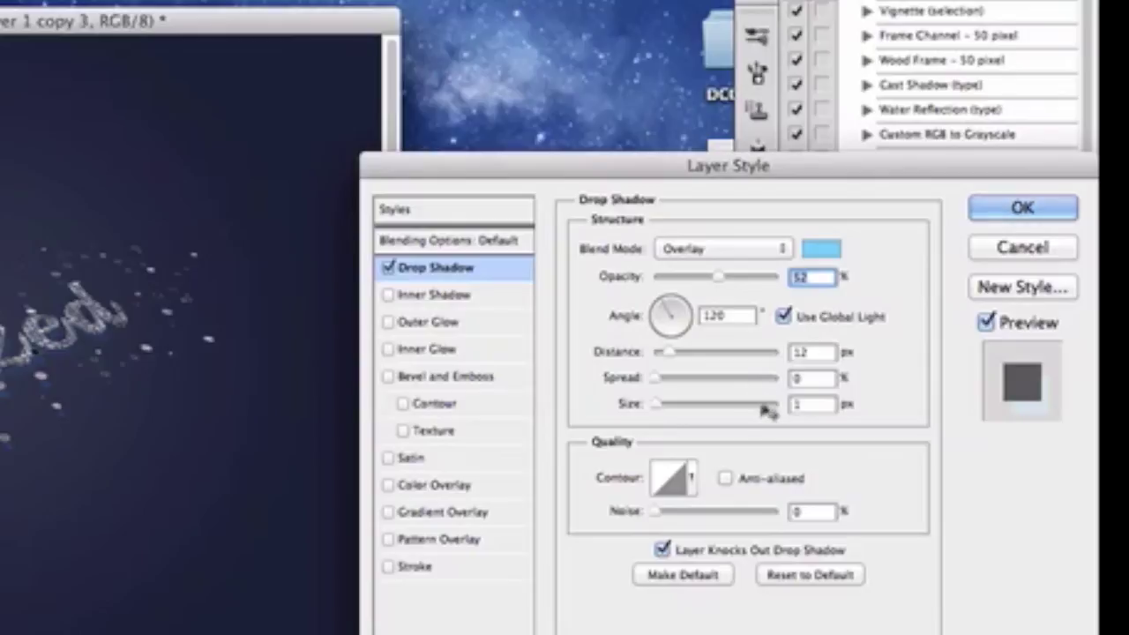
left_click(821, 249)
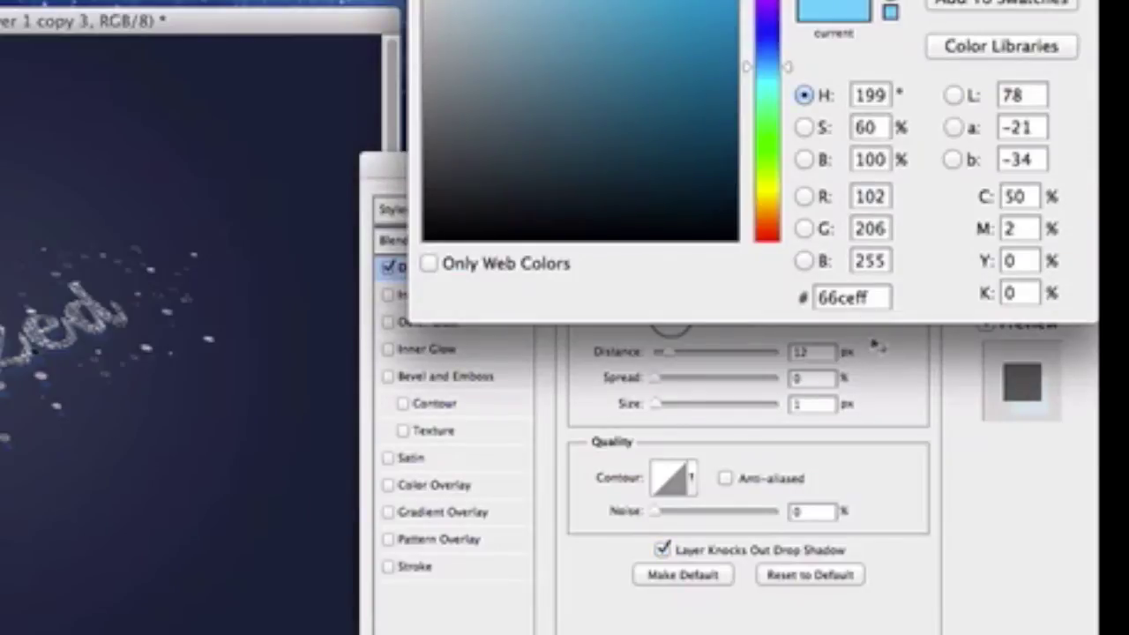
key("Return")
key("Return")
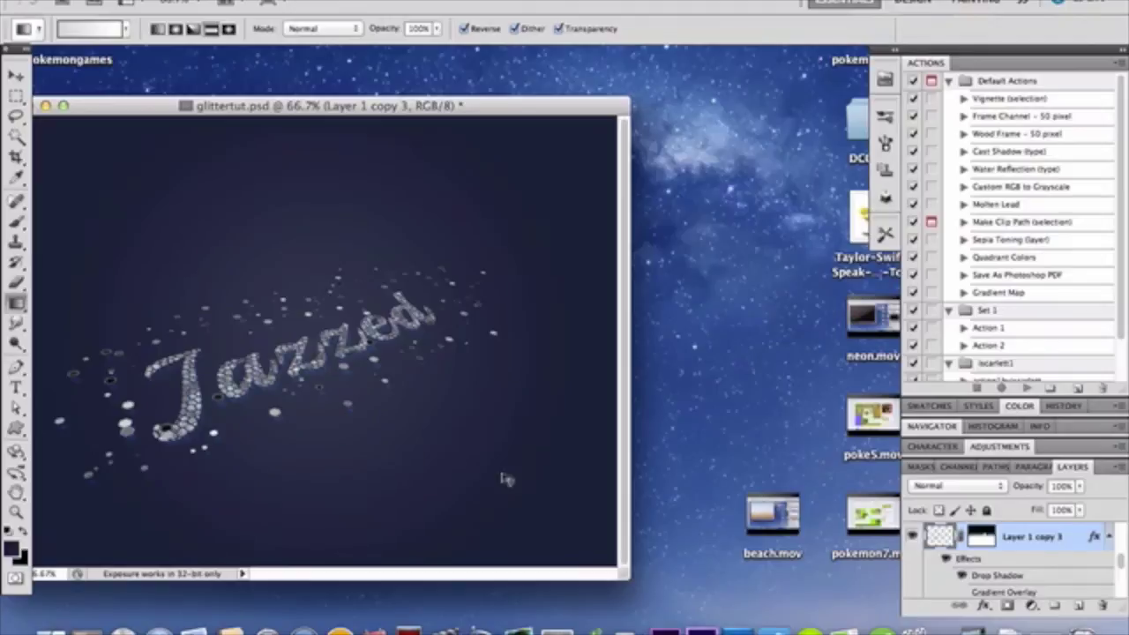
Step: Show the Layer 1 copy 4 layer and review its Bevel and Emboss settings, including the gloss contour presets
scroll(1004, 556, "up", 1)
scroll(1004, 561, "down", 2)
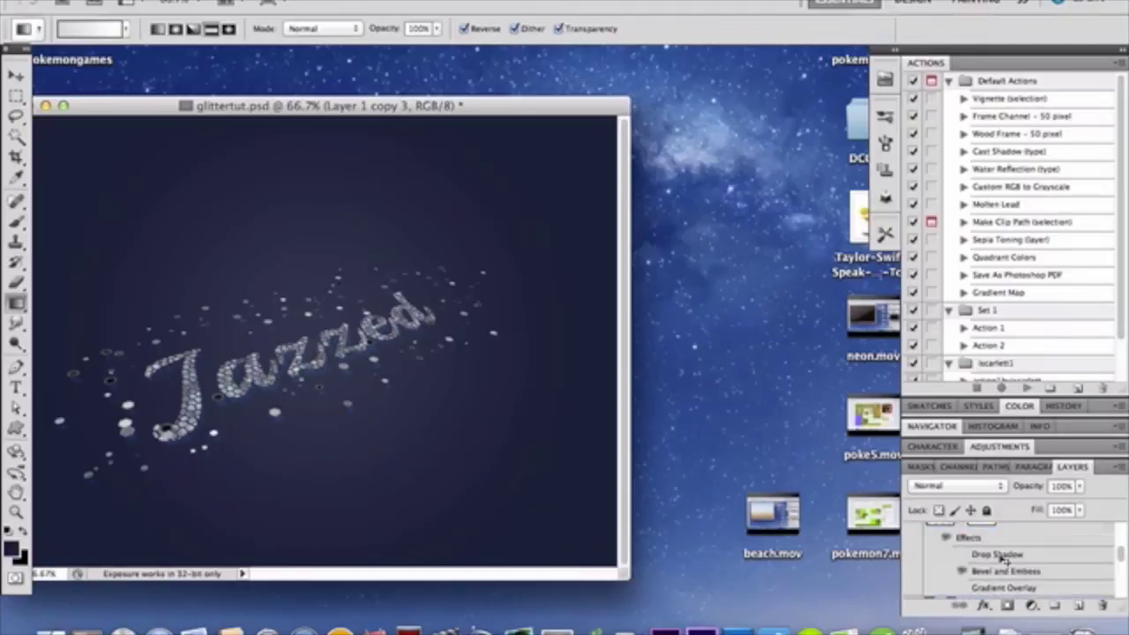
scroll(1004, 558, "down", 2)
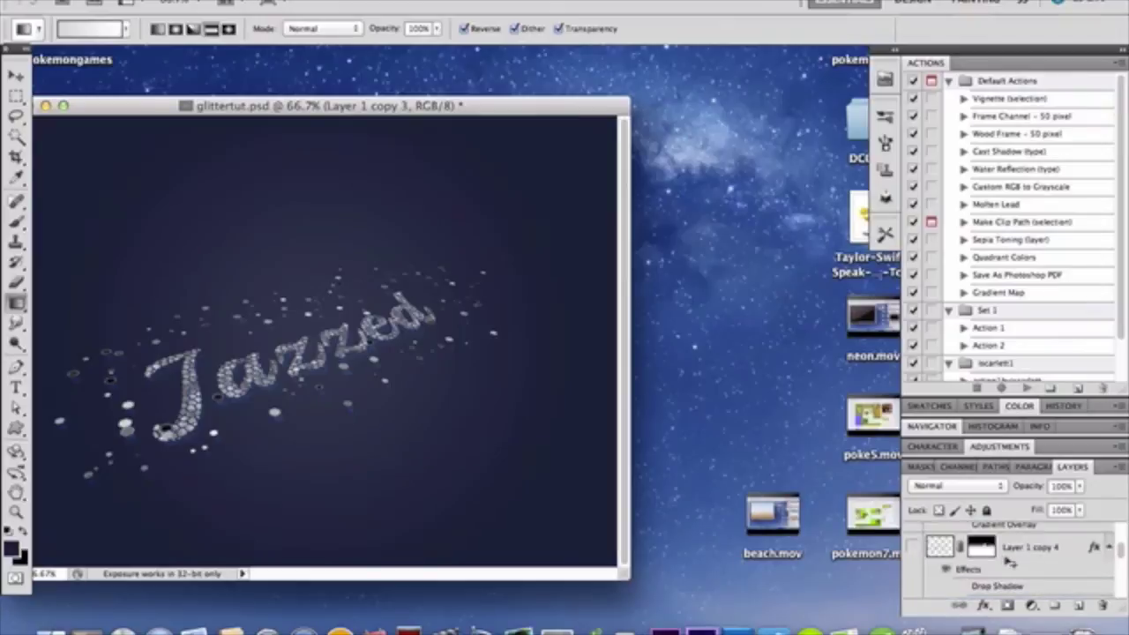
scroll(1011, 562, "up", 3)
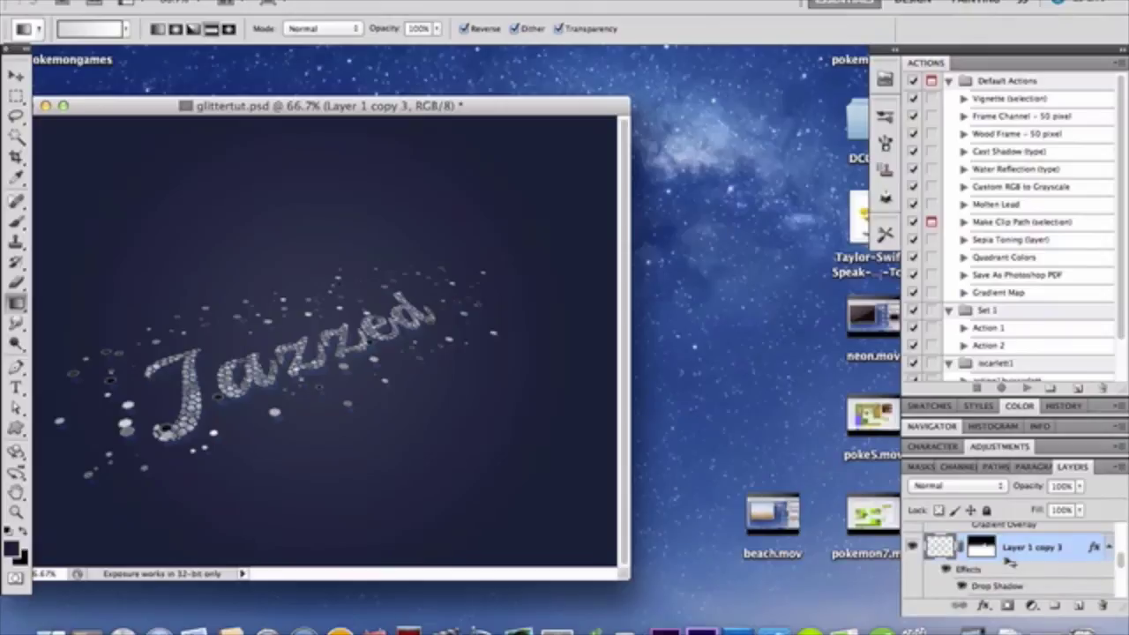
scroll(1009, 561, "down", 3)
double_click(1042, 565)
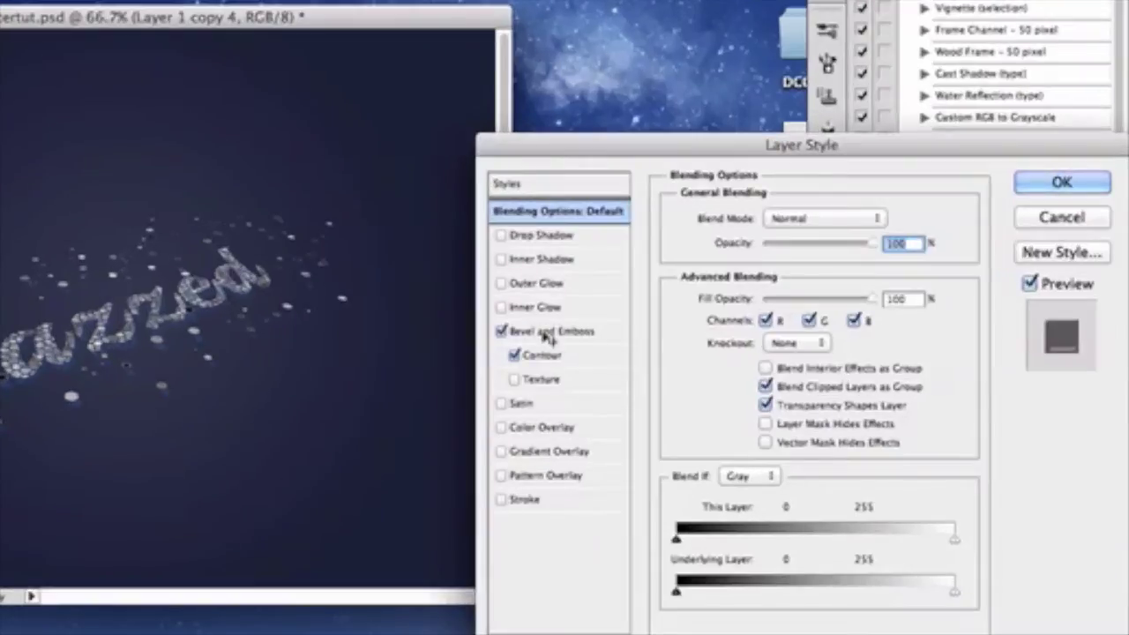
left_click(547, 333)
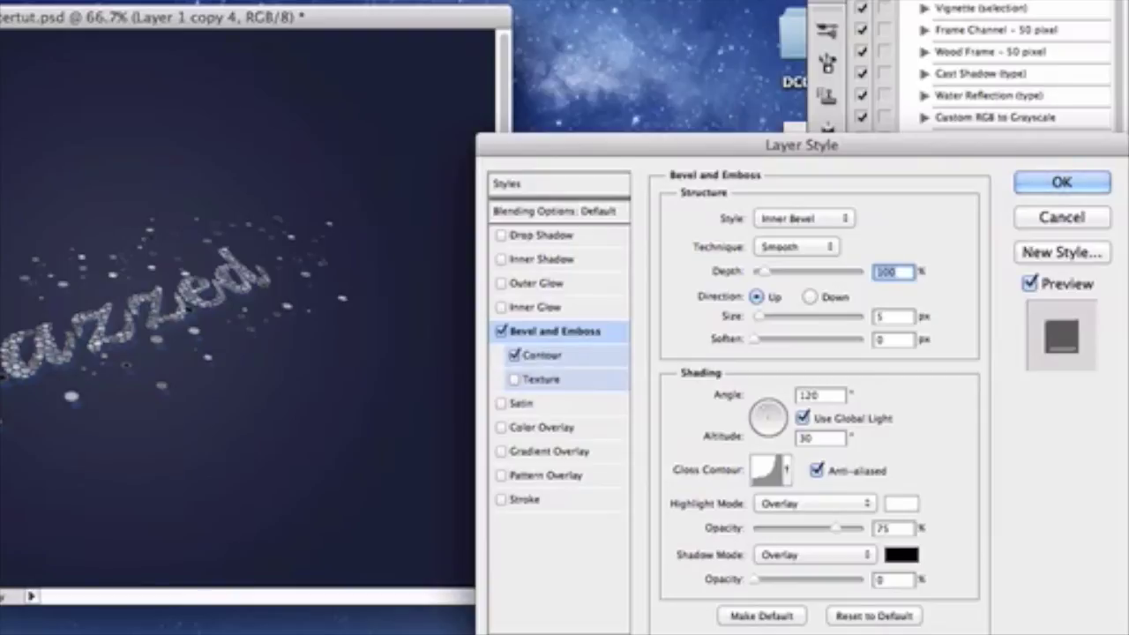
left_click(786, 473)
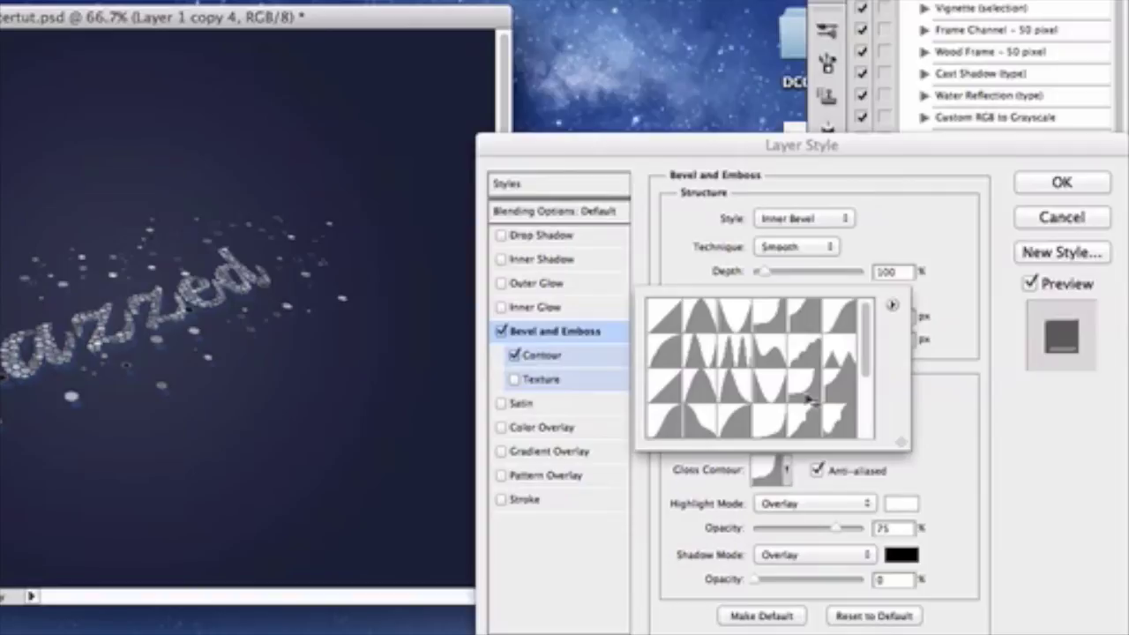
left_click(985, 446)
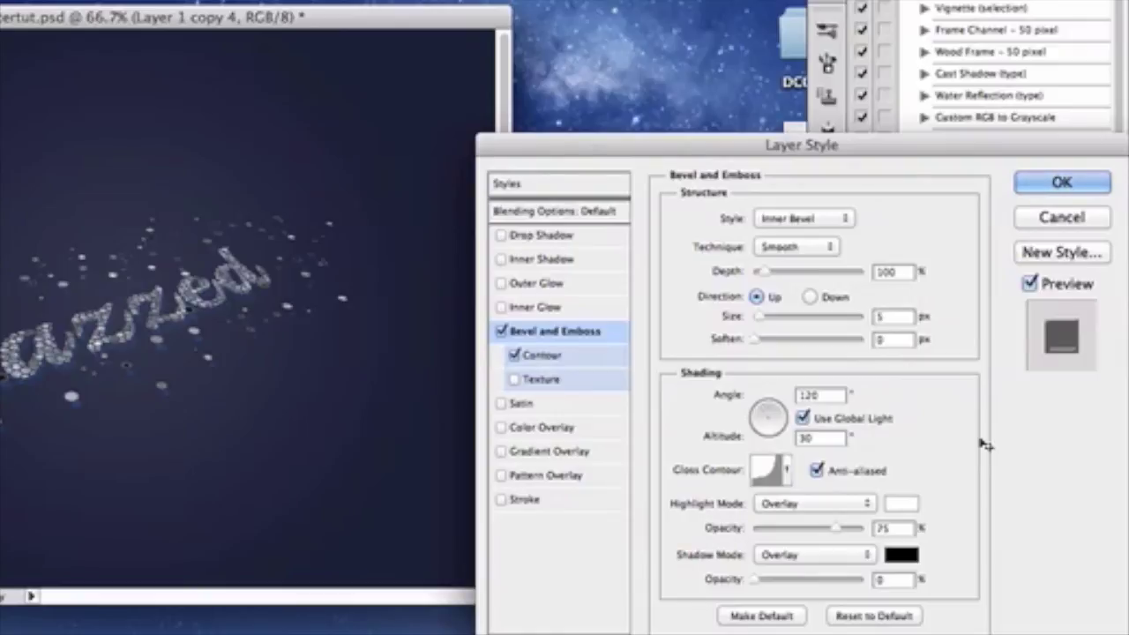
Step: Review the Contour presets and range of Layer 1 copy 4's Bevel and Emboss, and close the layer style
left_click(532, 361)
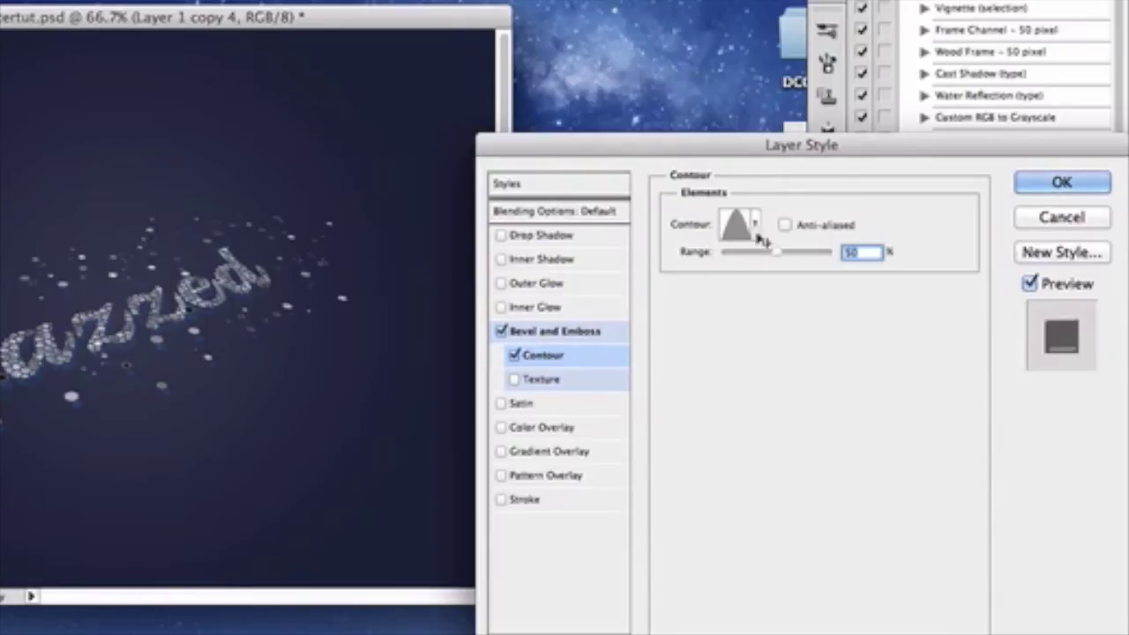
left_click(756, 227)
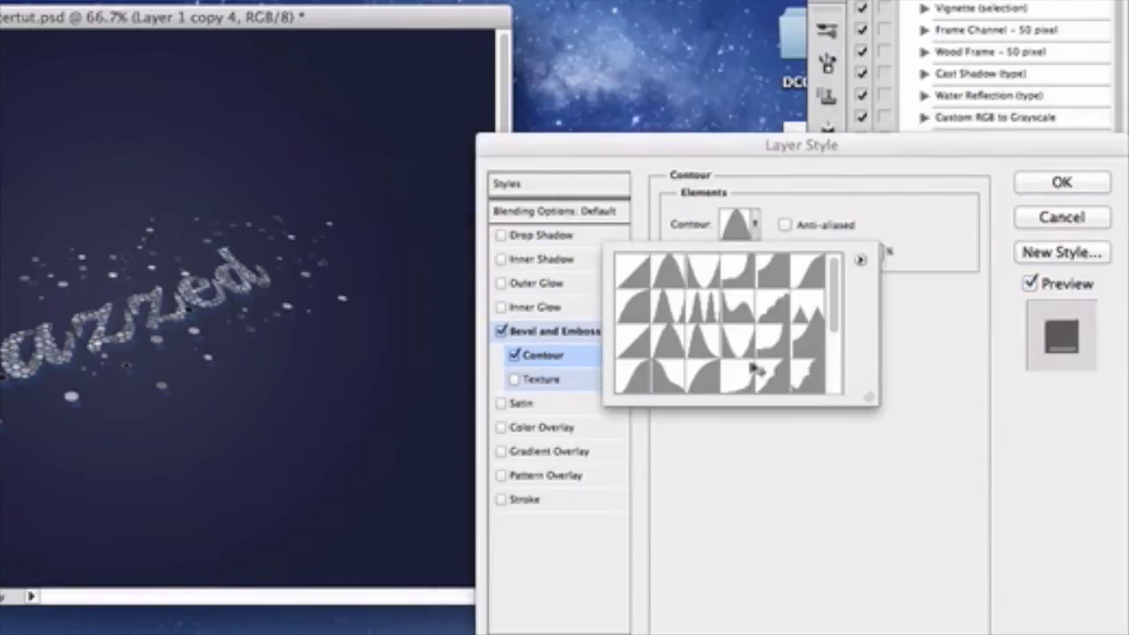
scroll(751, 371, "down", 5)
scroll(750, 370, "up", 5)
left_click(763, 231)
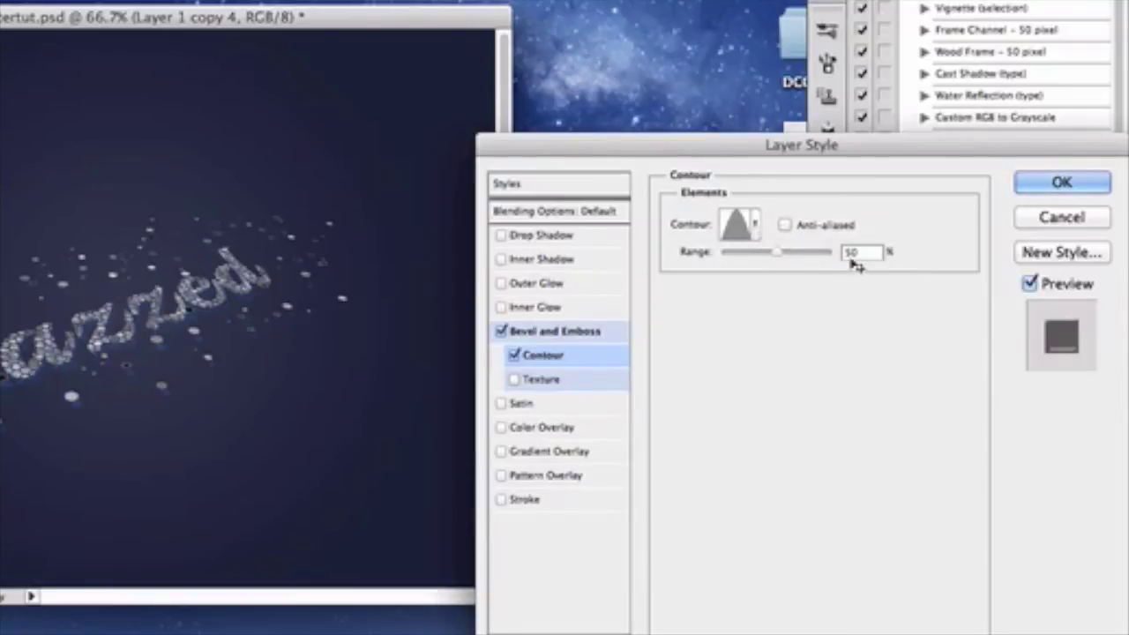
left_click(1059, 184)
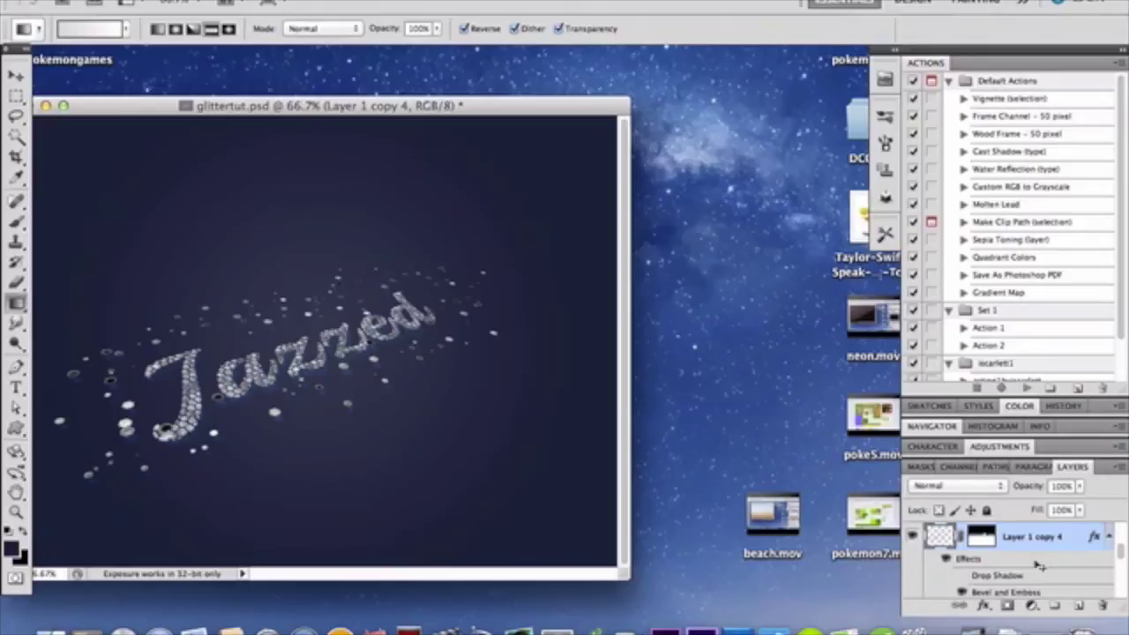
Step: Review the Bevel and Emboss settings of the Layer 1 copy 5 layer and close the layer style
scroll(1039, 566, "down", 1)
scroll(1039, 567, "up", 3)
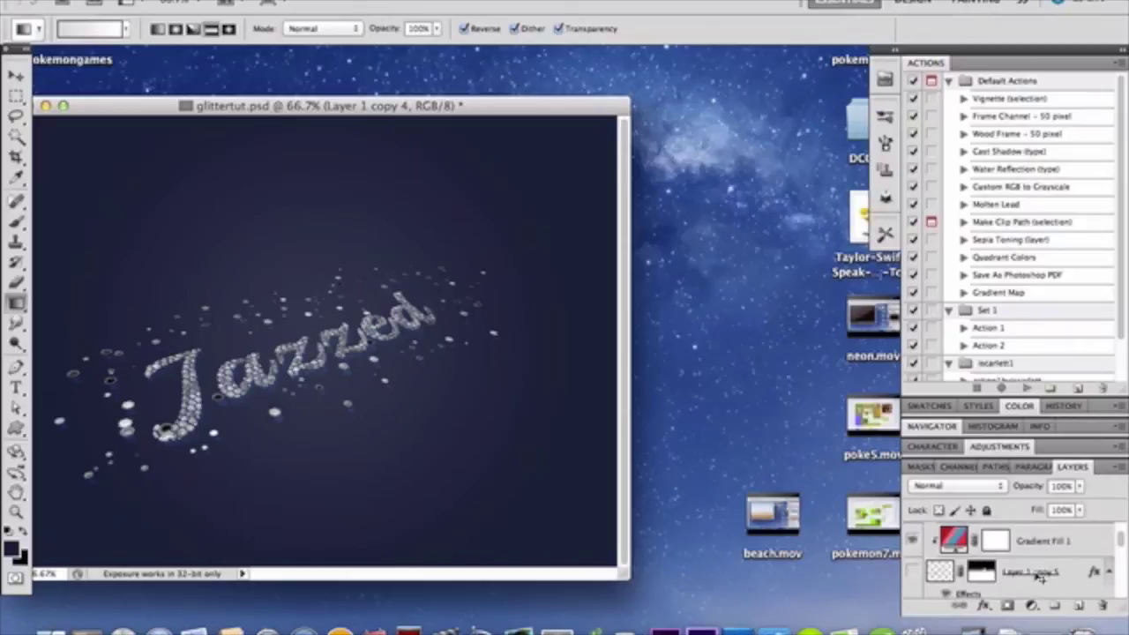
left_click(1080, 571)
key("h")
double_click(1083, 571)
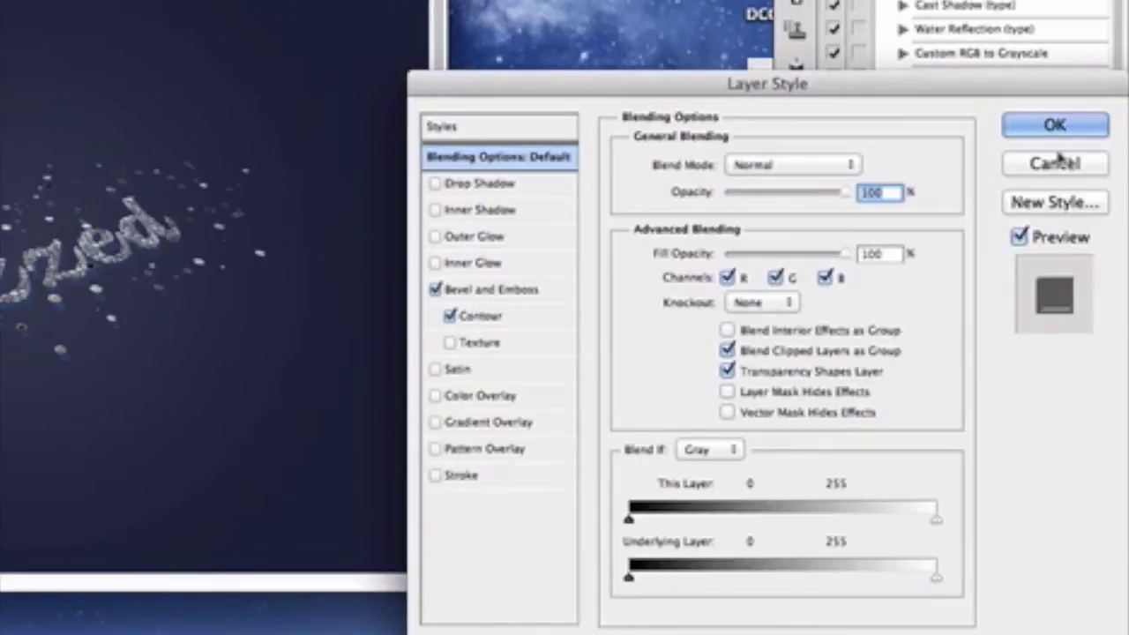
left_click(477, 289)
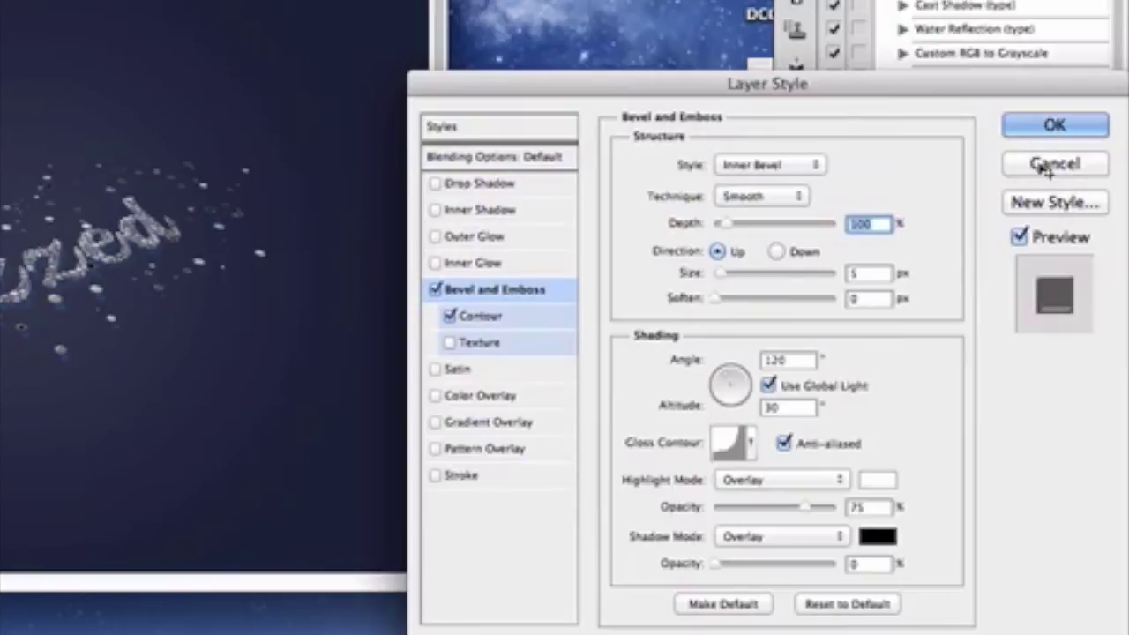
left_click(1050, 133)
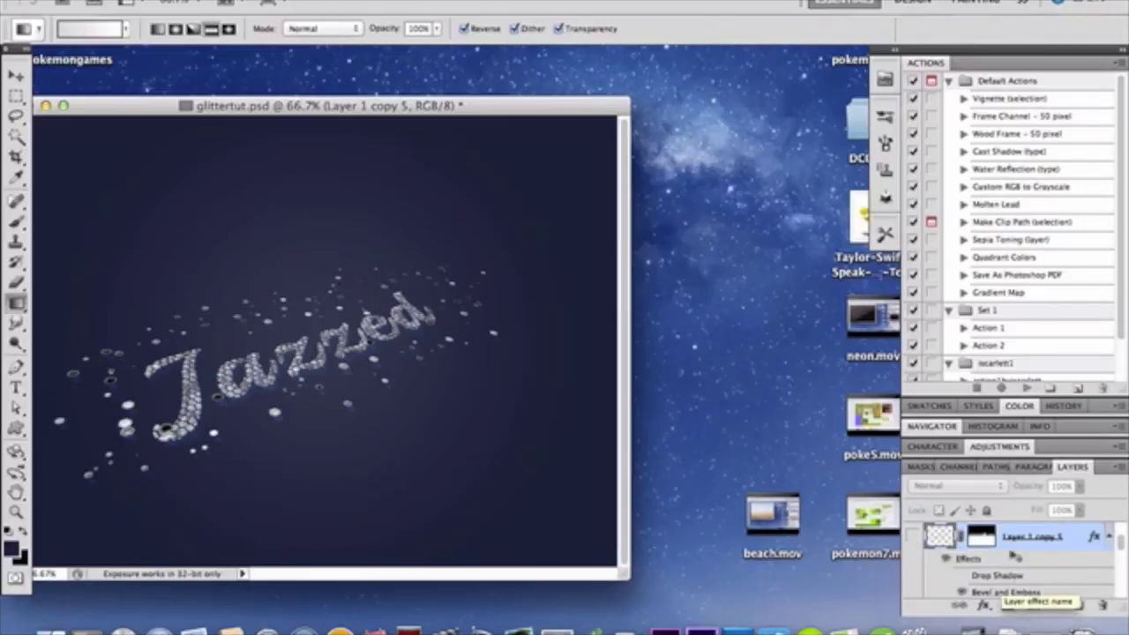
Step: Toggle the visibility of Layer 1 copy 5 to compare the effect, and leave the layer shown
scroll(1015, 557, "down", 1)
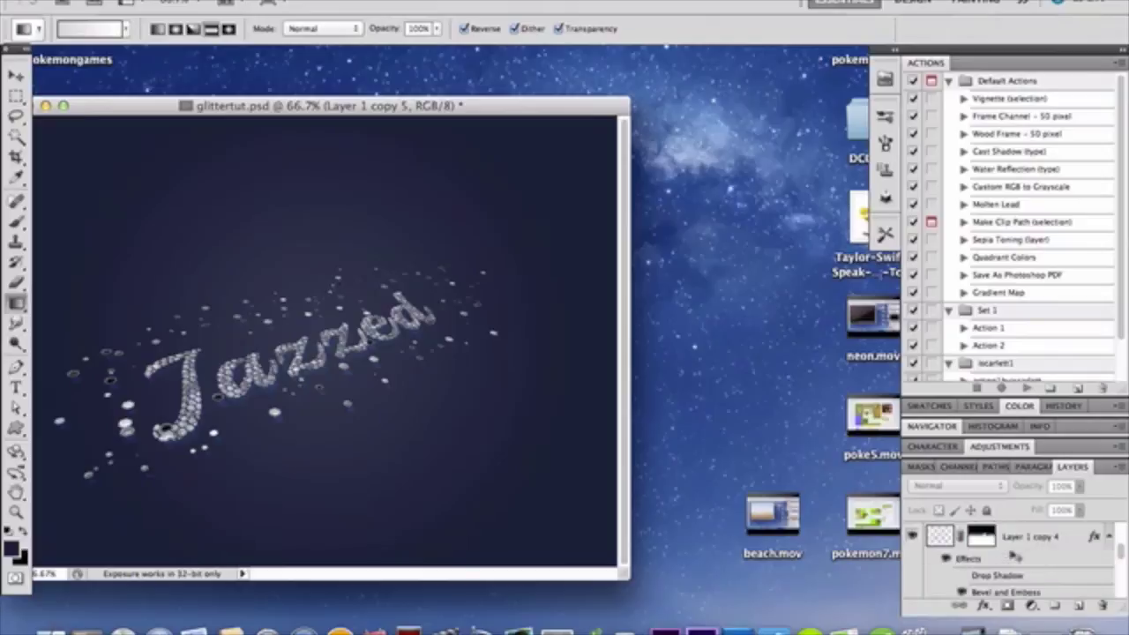
scroll(1015, 557, "up", 1)
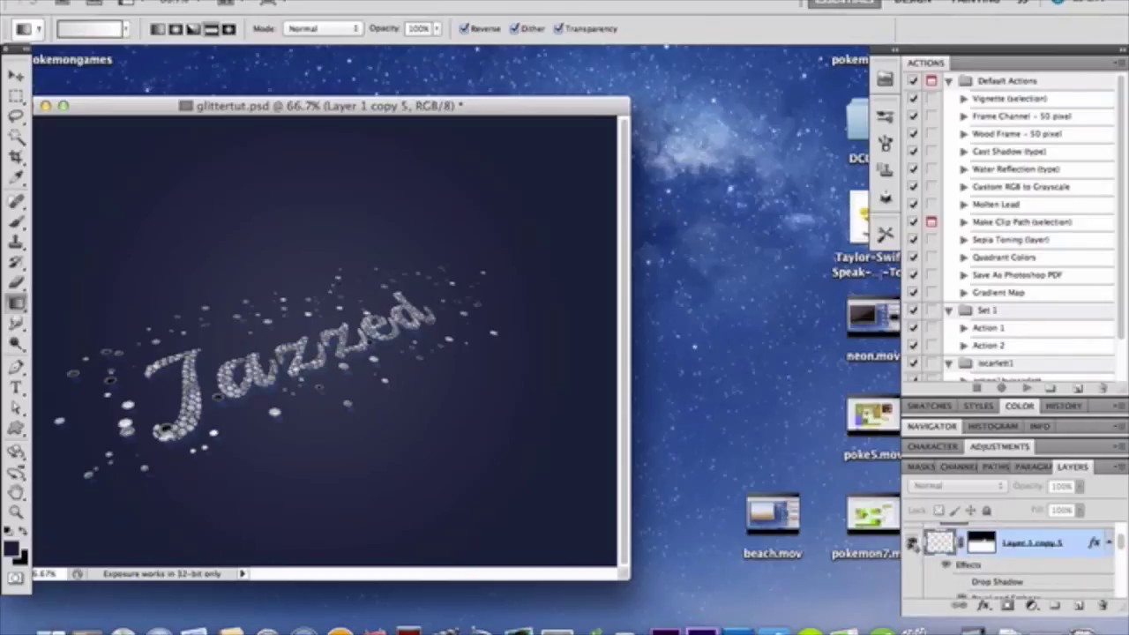
left_click(912, 544)
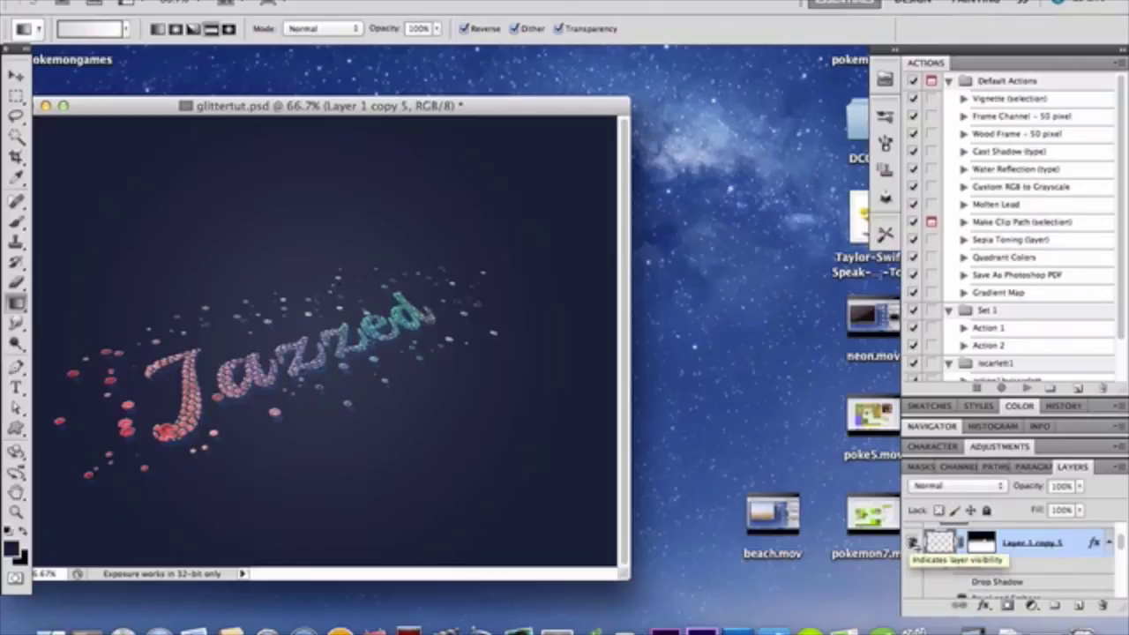
left_click(913, 544)
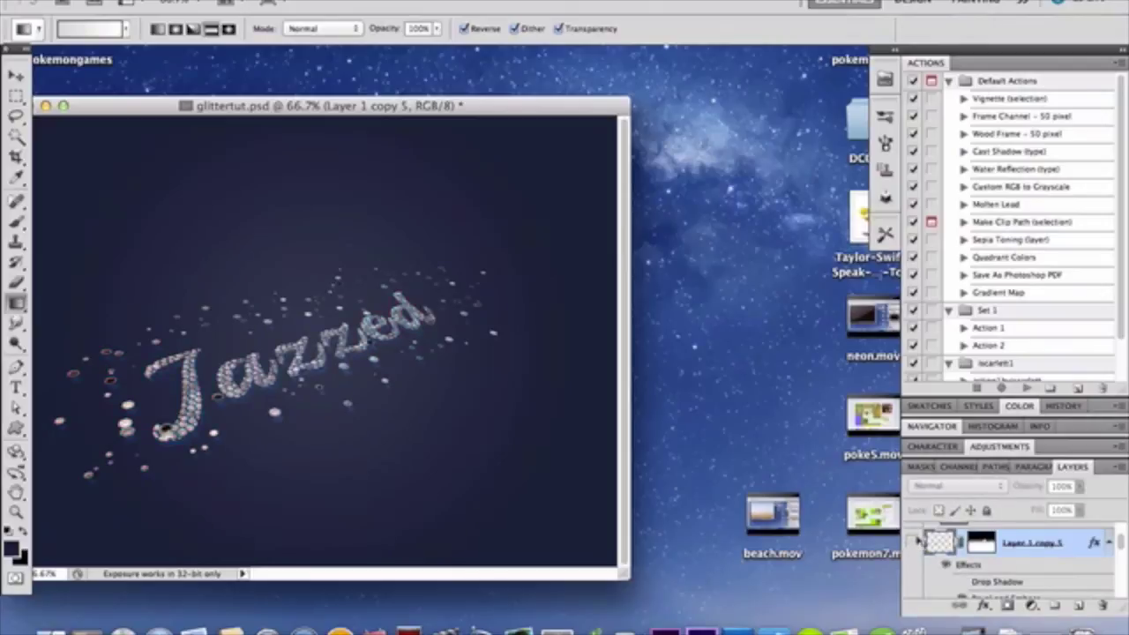
scroll(964, 567, "down", 1)
scroll(961, 571, "down", 1)
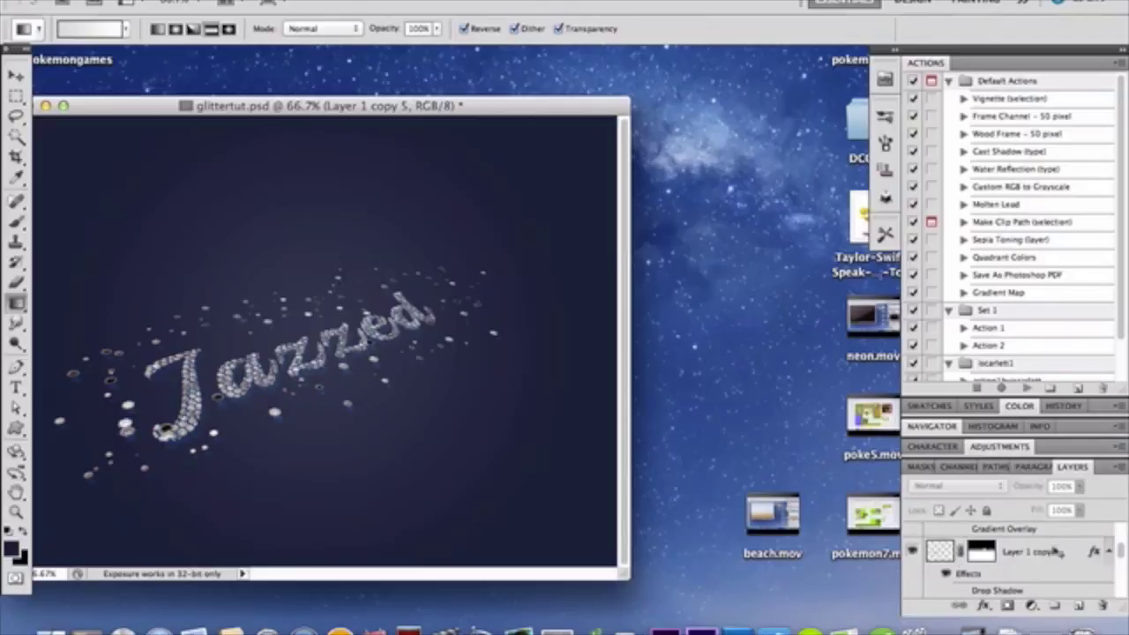
left_click(1055, 552)
scroll(1056, 554, "up", 2)
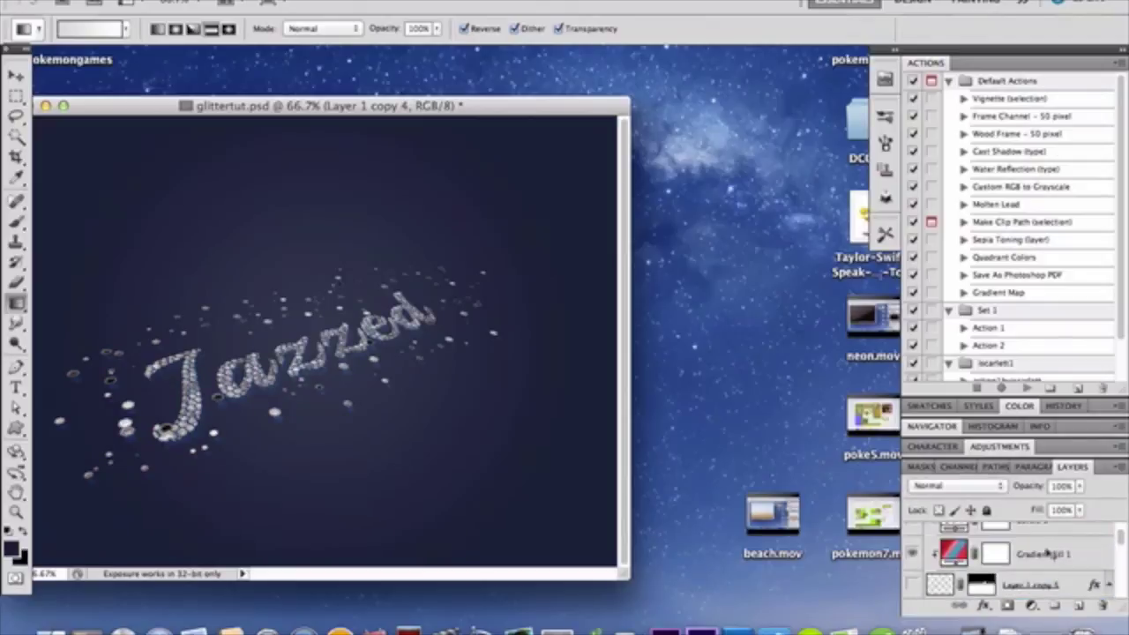
left_click(912, 586)
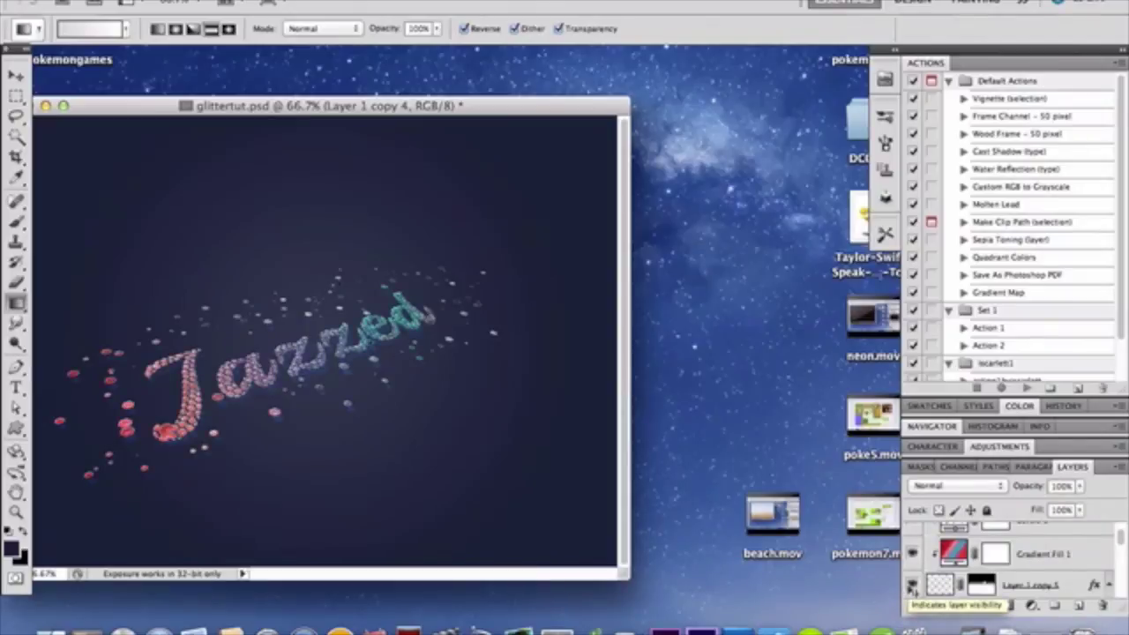
Step: Hide Gradient Fill 1, review its fill settings and gradient presets without changing them, and show the layer again
left_click(912, 552)
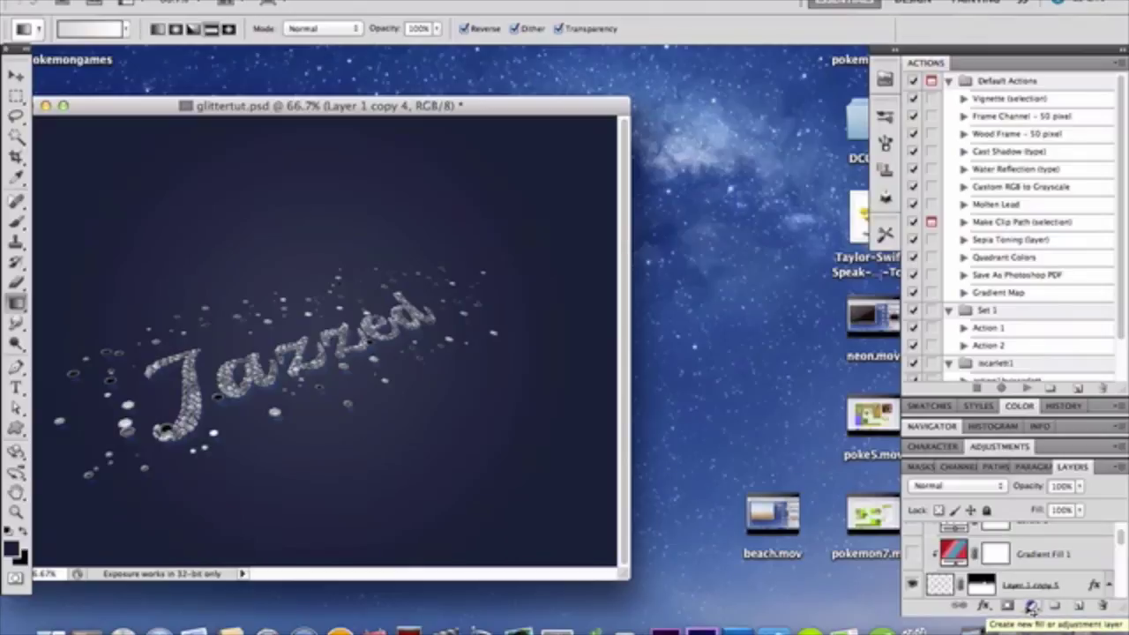
double_click(952, 553)
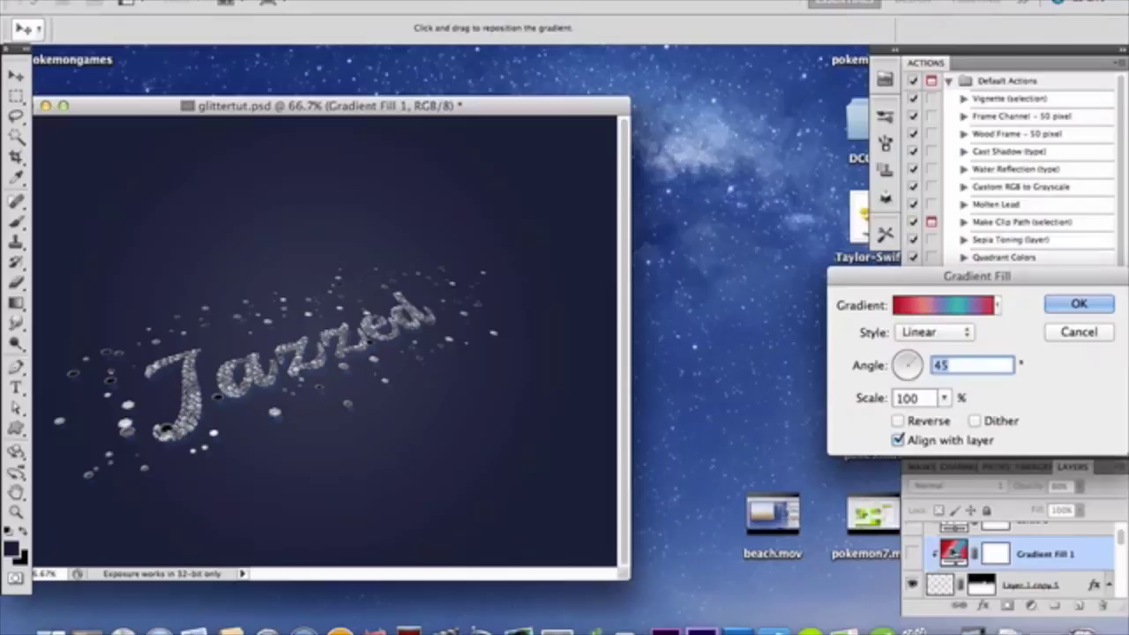
left_click(964, 314)
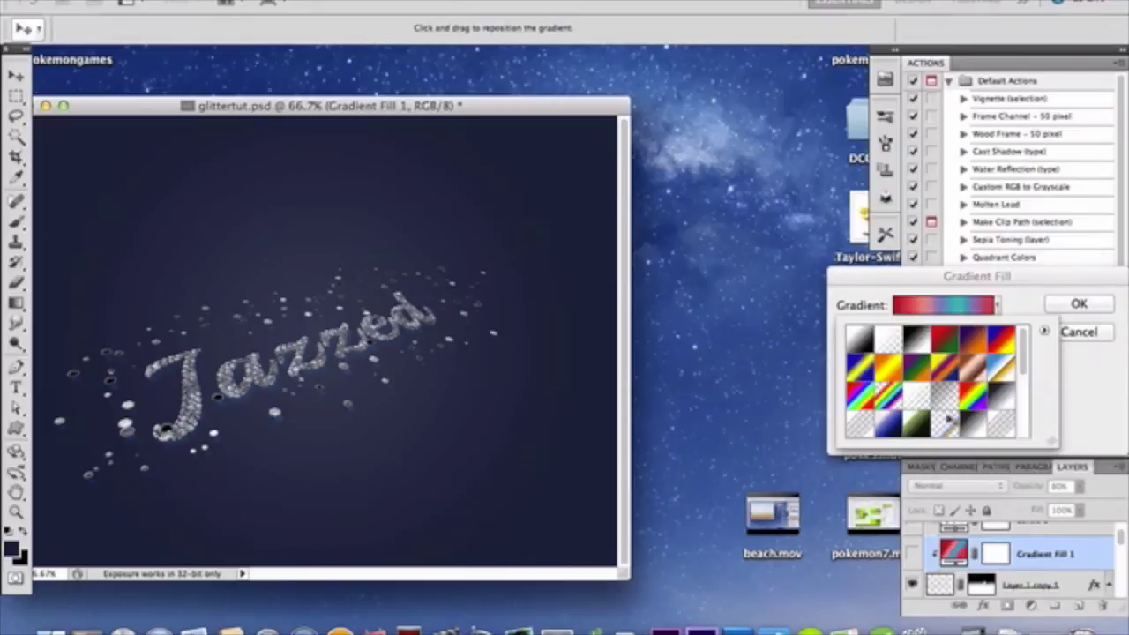
scroll(962, 384, "down", 3)
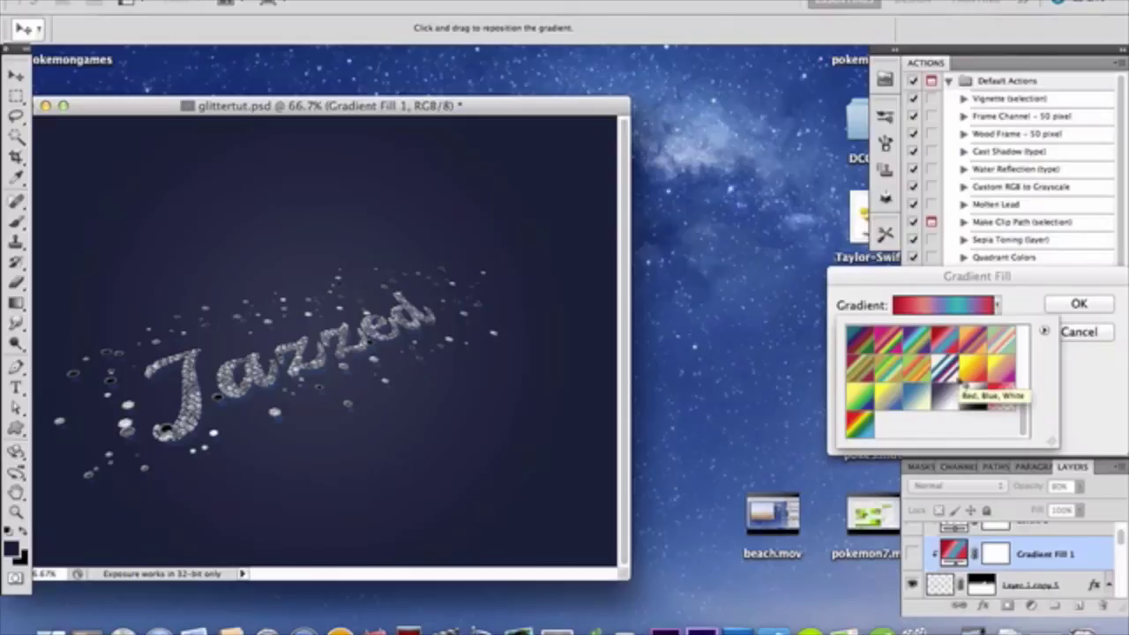
scroll(975, 402, "up", 3)
scroll(975, 402, "up", 2)
scroll(975, 402, "down", 4)
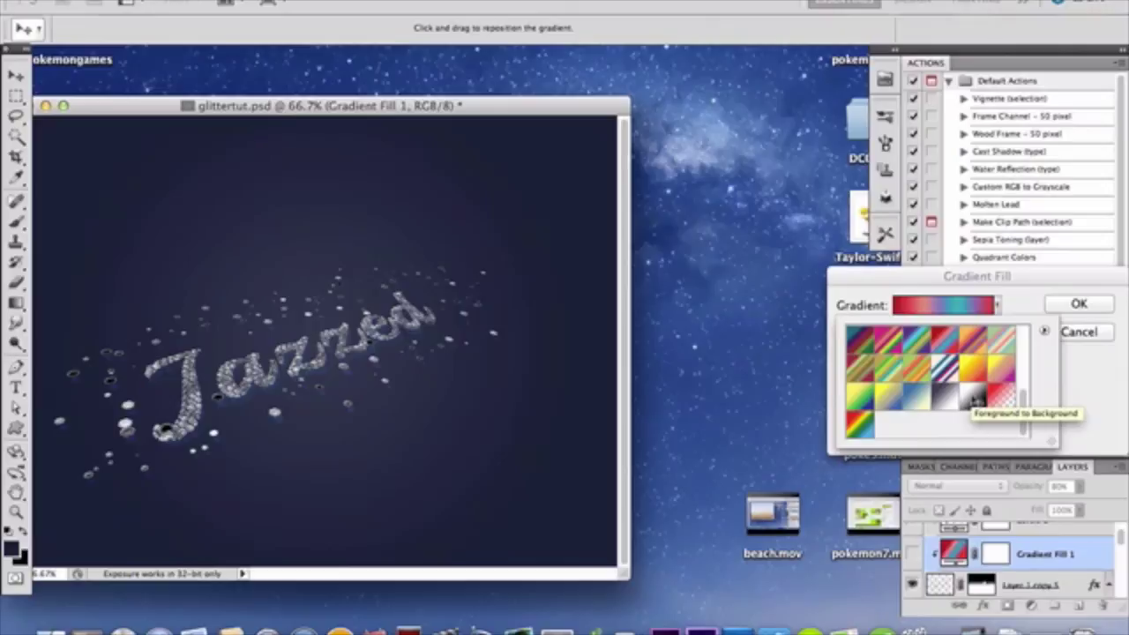
key("Escape")
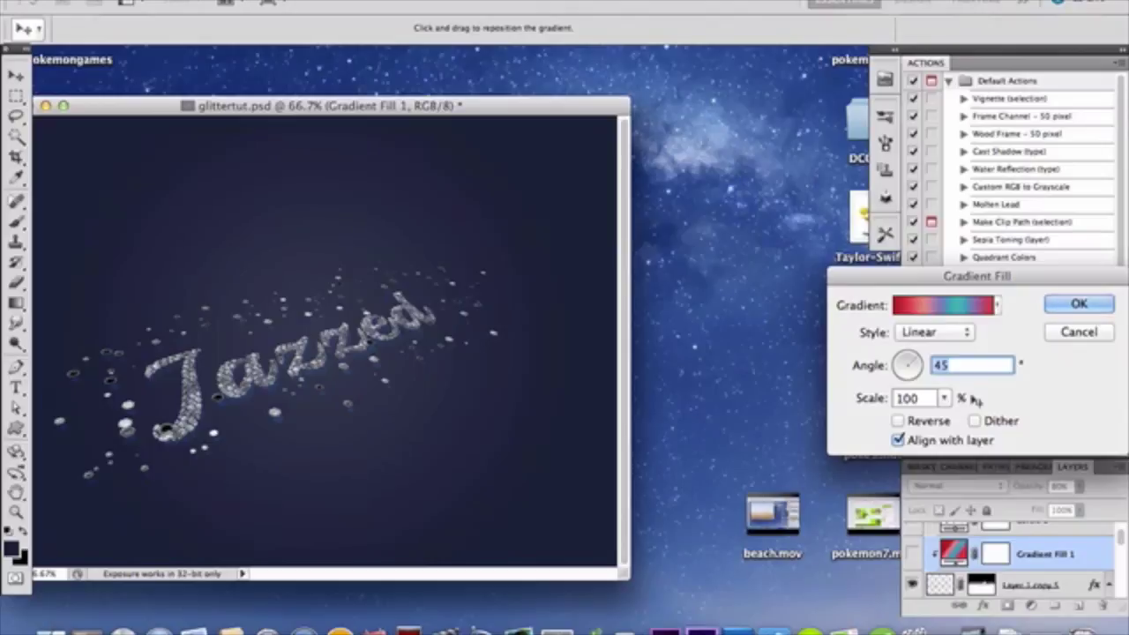
key("Return")
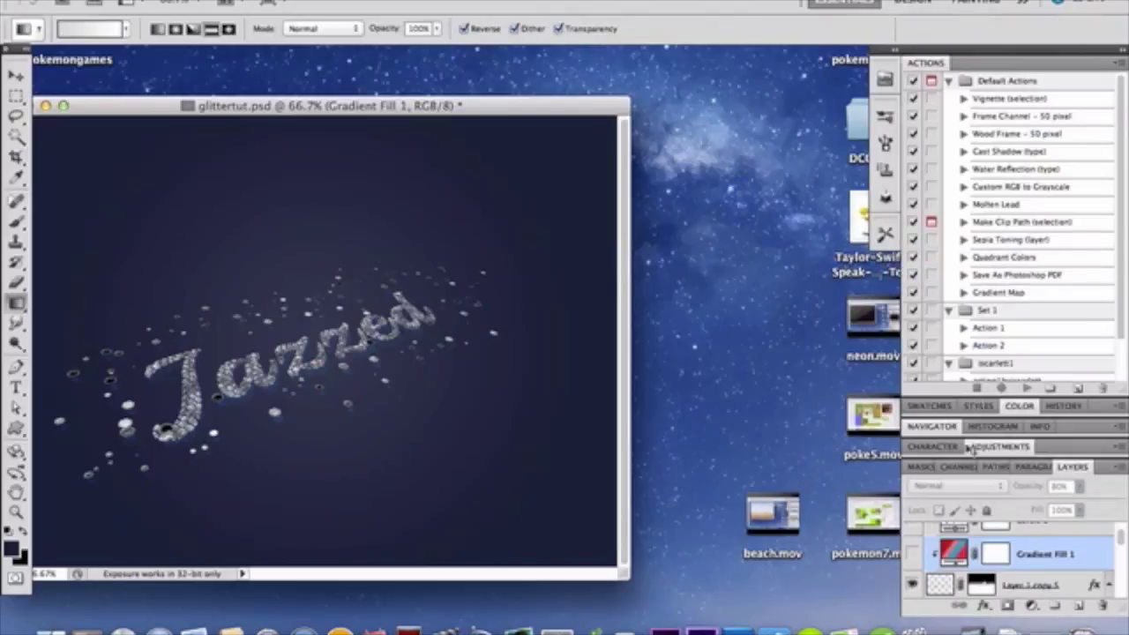
left_click(913, 553)
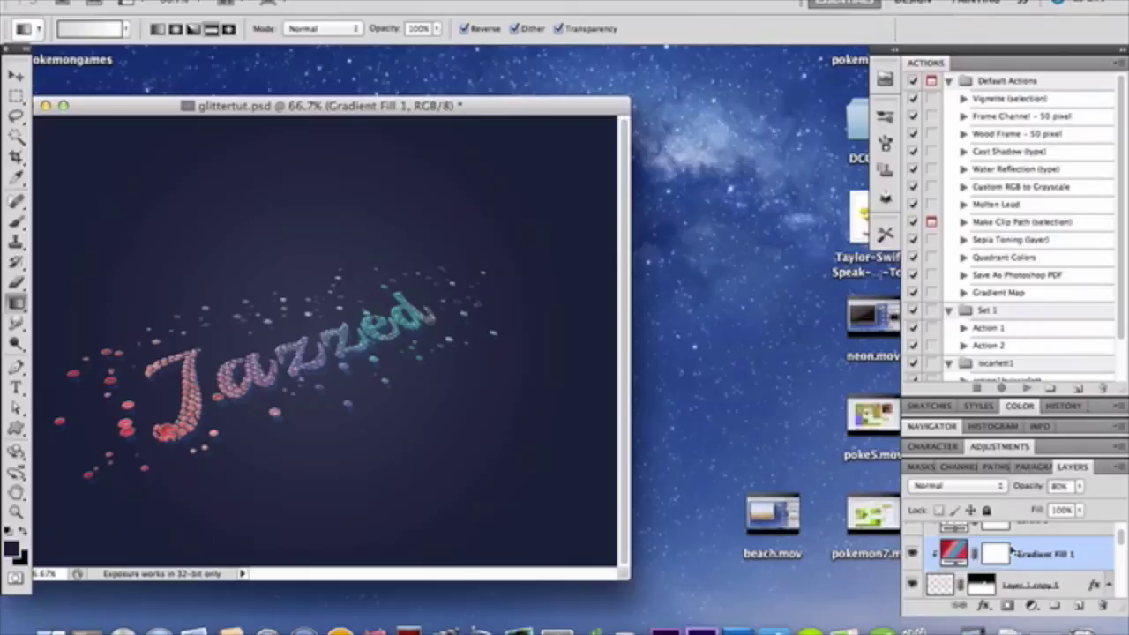
Step: Review the input levels of the Levels 1 adjustment layer and return to the layer list
scroll(1015, 548, "up", 2)
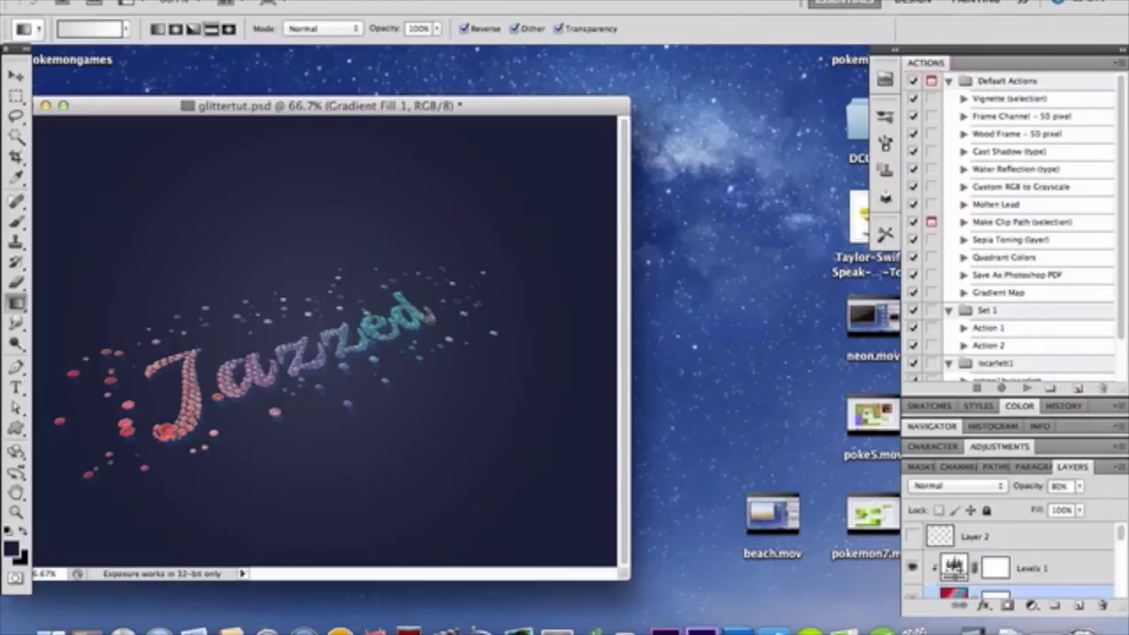
left_click(954, 566)
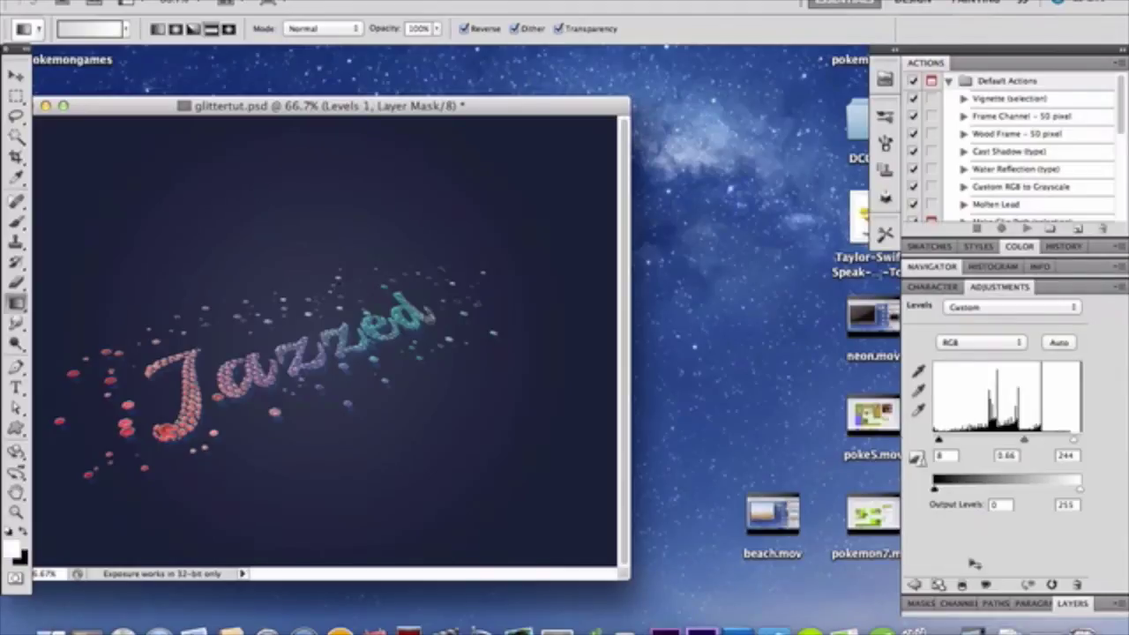
left_click(1074, 604)
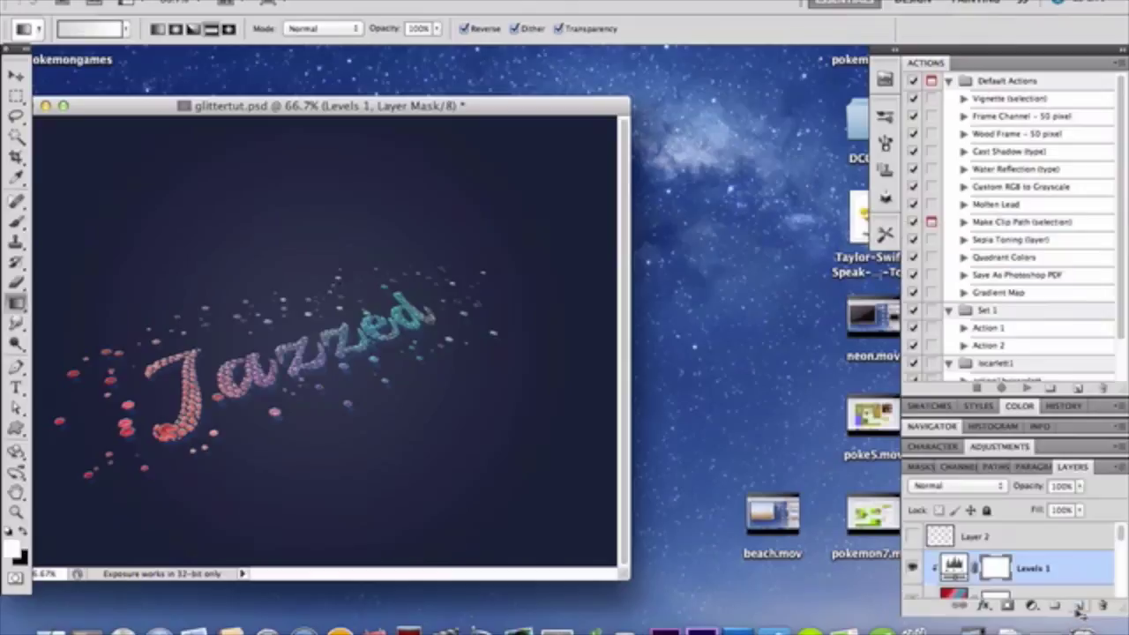
Step: Show and select Layer 2, and choose a soft round brush preset for the Brush tool
left_click(914, 536)
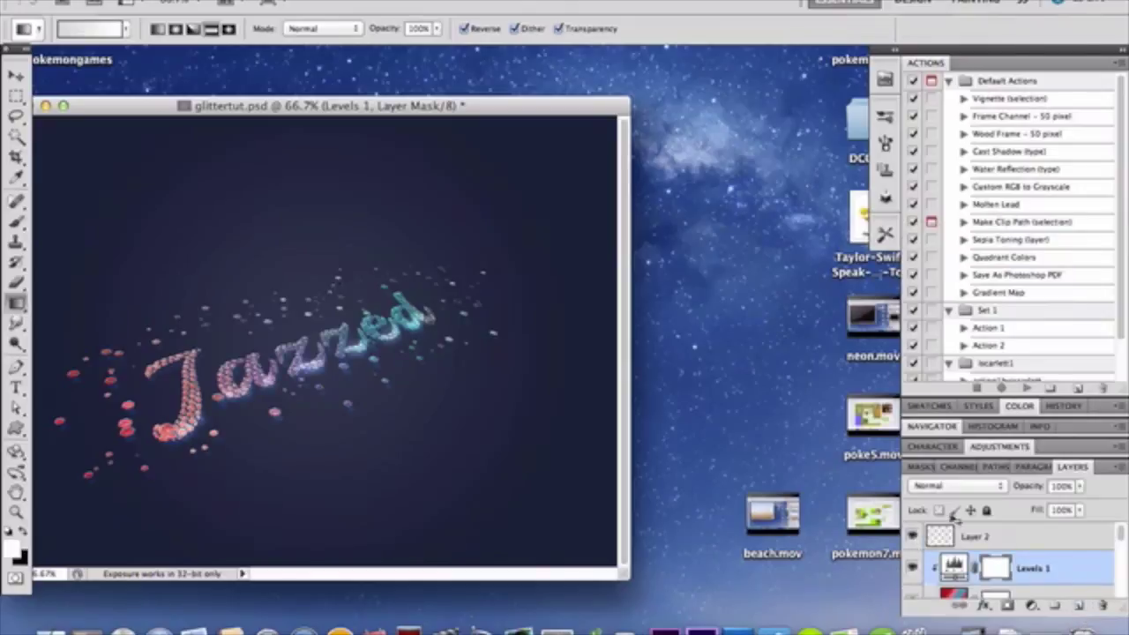
left_click(1010, 540)
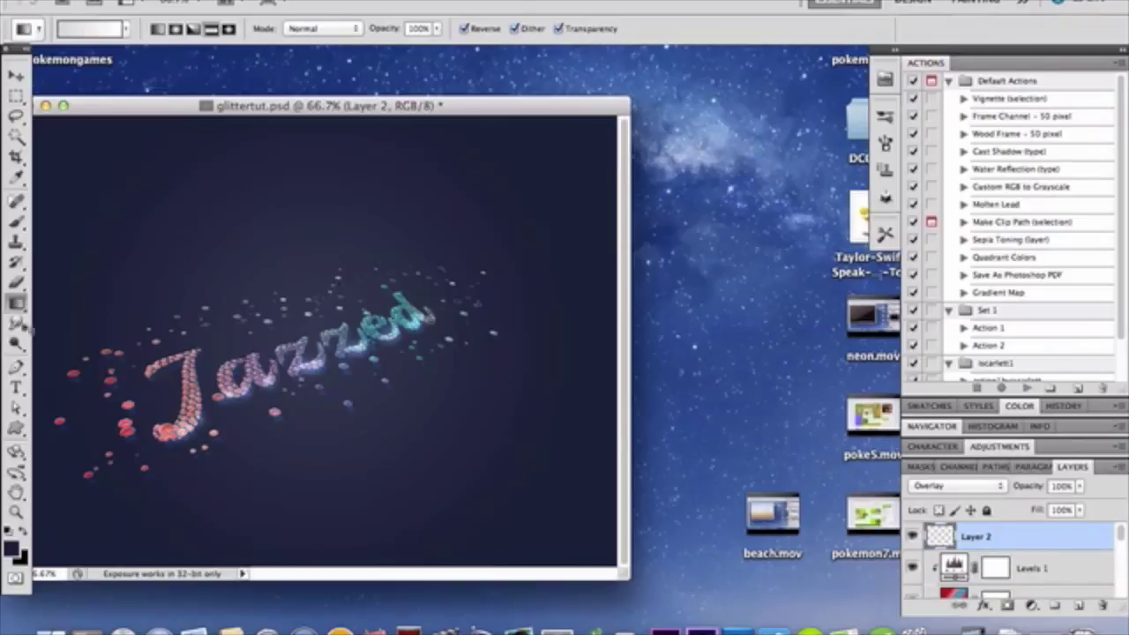
left_click(15, 221)
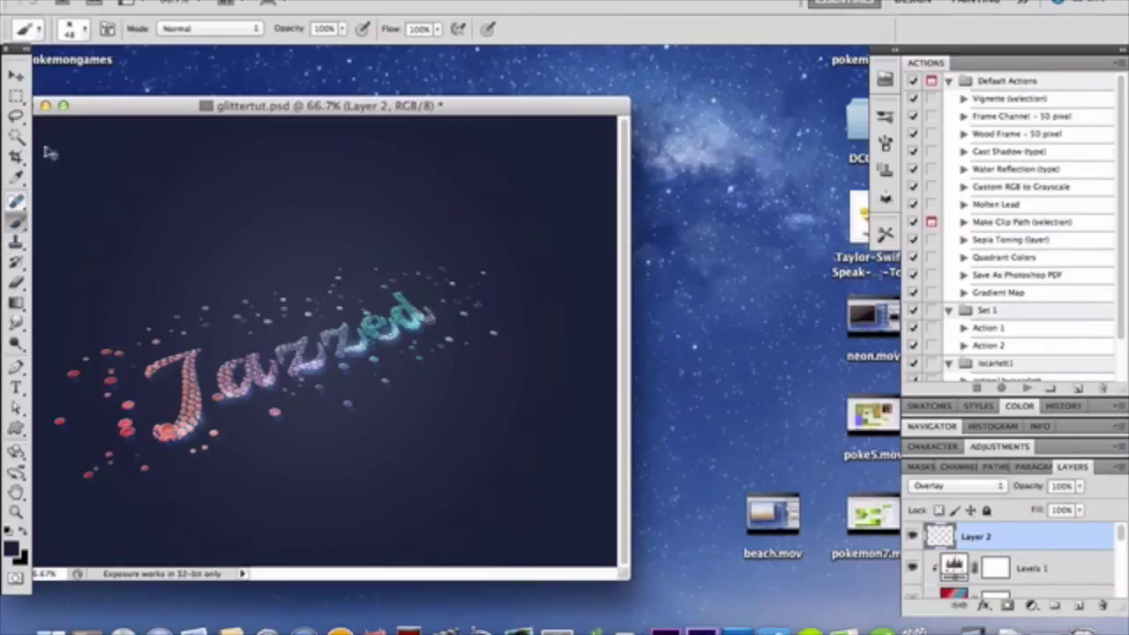
left_click(79, 30)
scroll(93, 203, "up", 5)
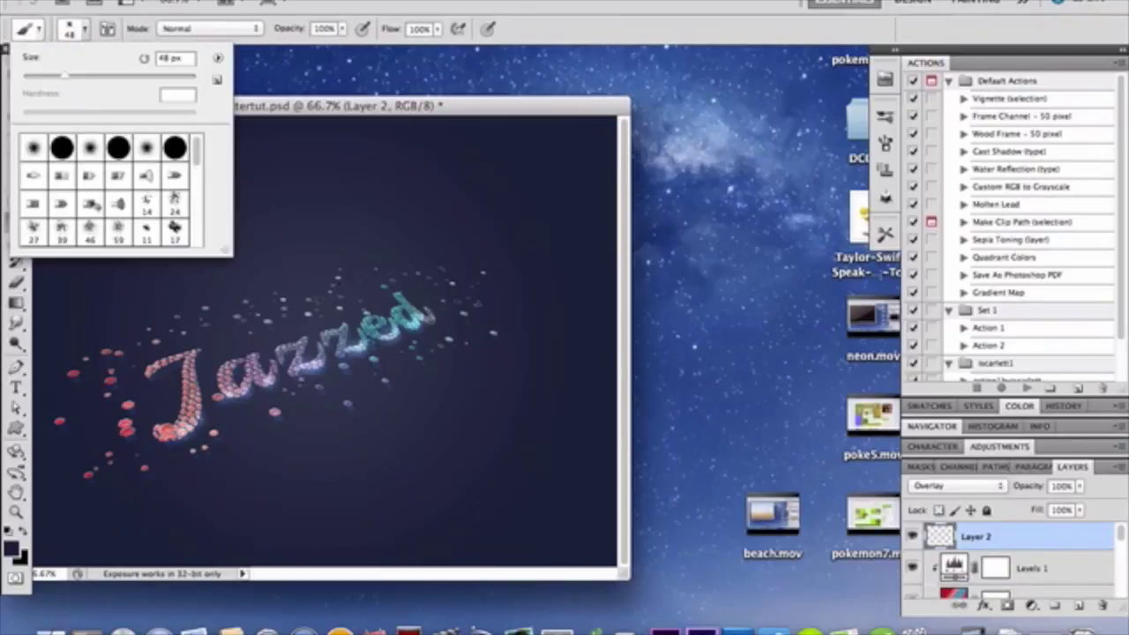
left_click(90, 148)
left_click(85, 32)
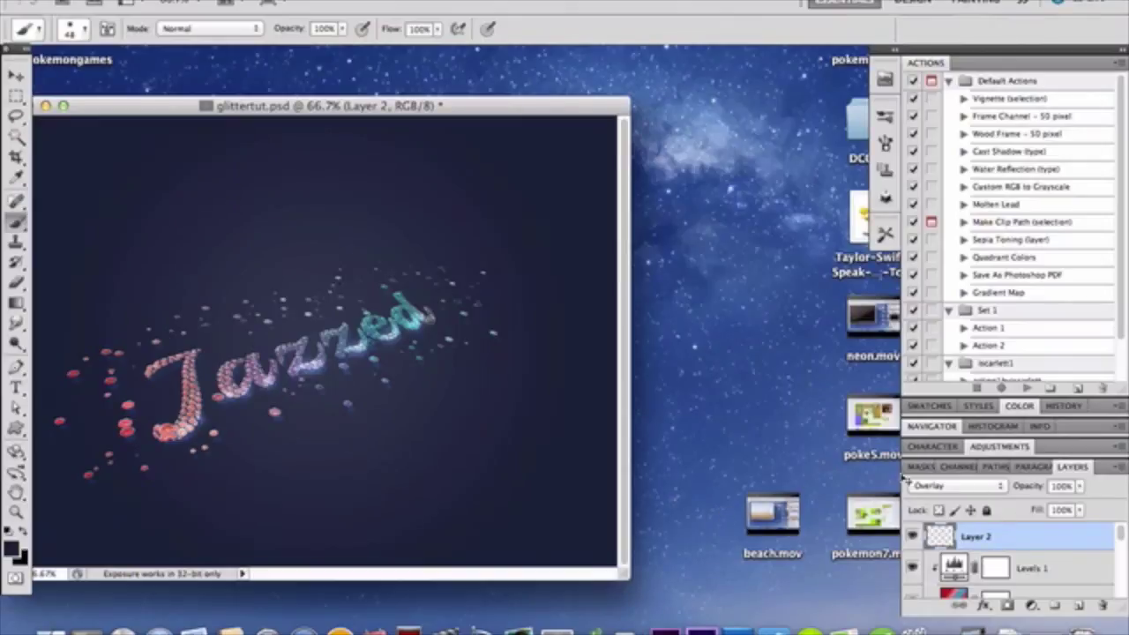
Step: Switch to the Move tool and inspect the glitter text at 100% zoom, finishing with the whole image at 50%
left_click(17, 78)
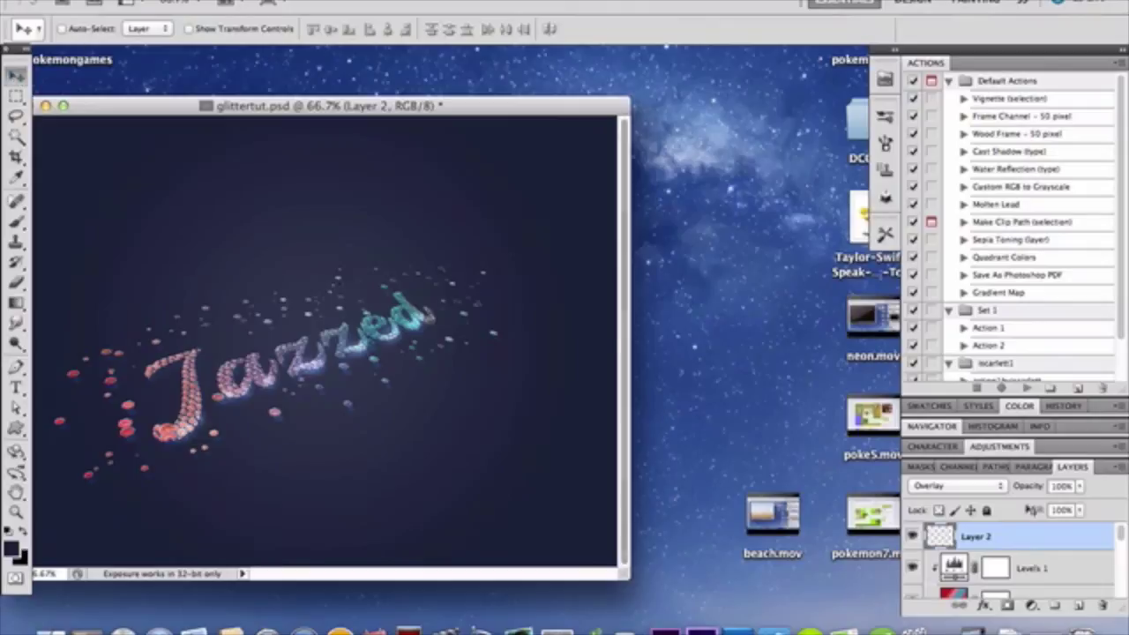
left_click(953, 433)
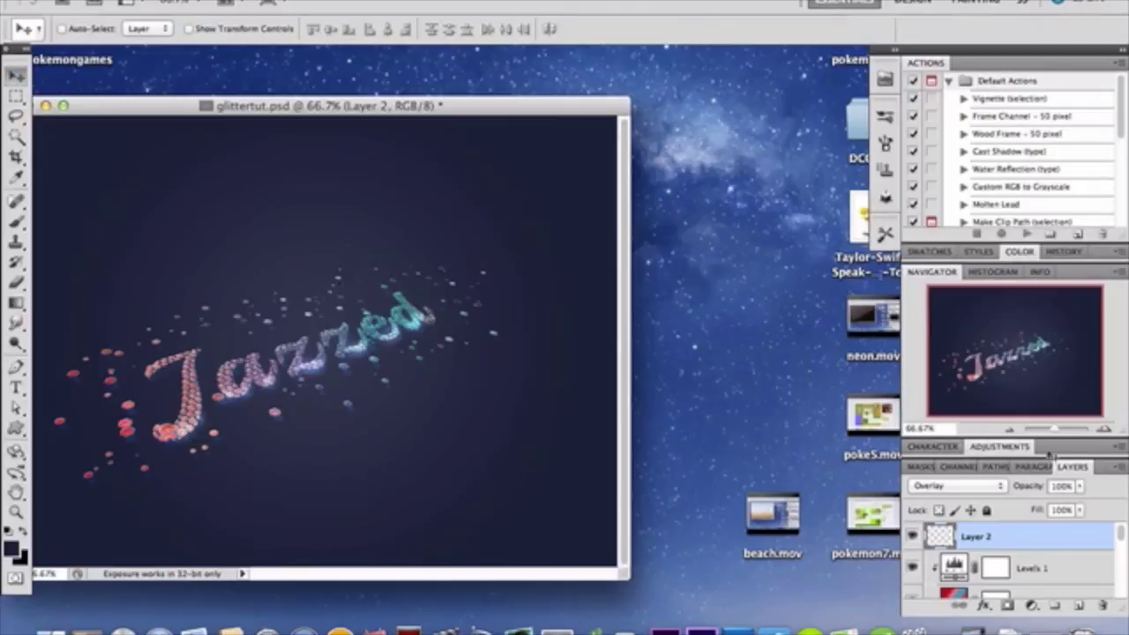
left_click(1105, 430)
scroll(454, 488, "left", 3)
scroll(454, 488, "down", 2)
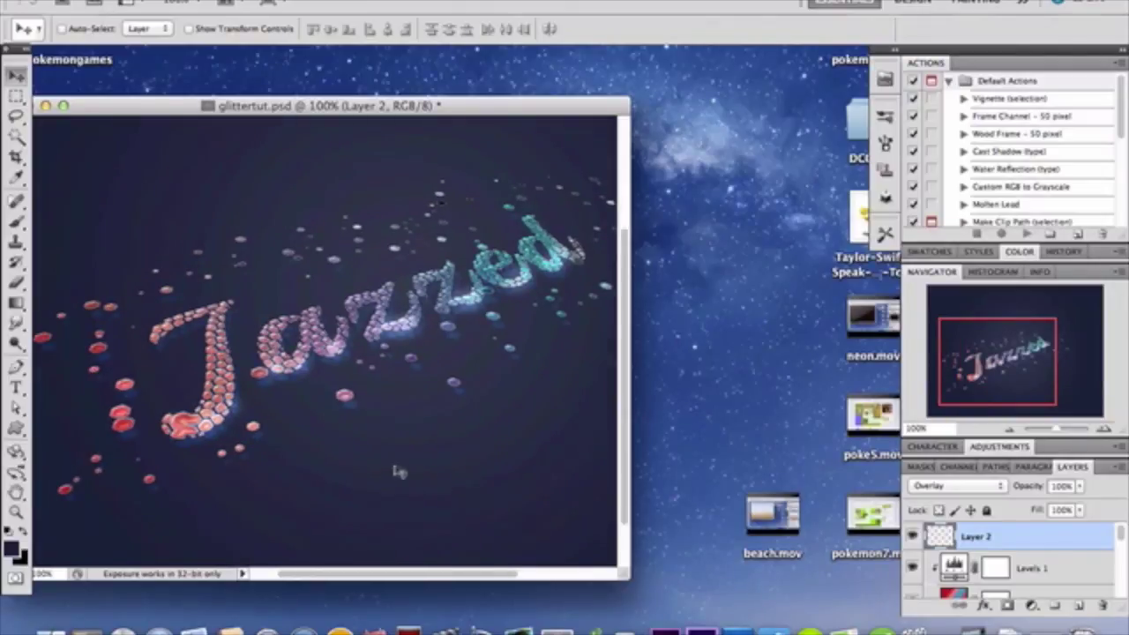
left_click(1006, 430)
left_click(1006, 430)
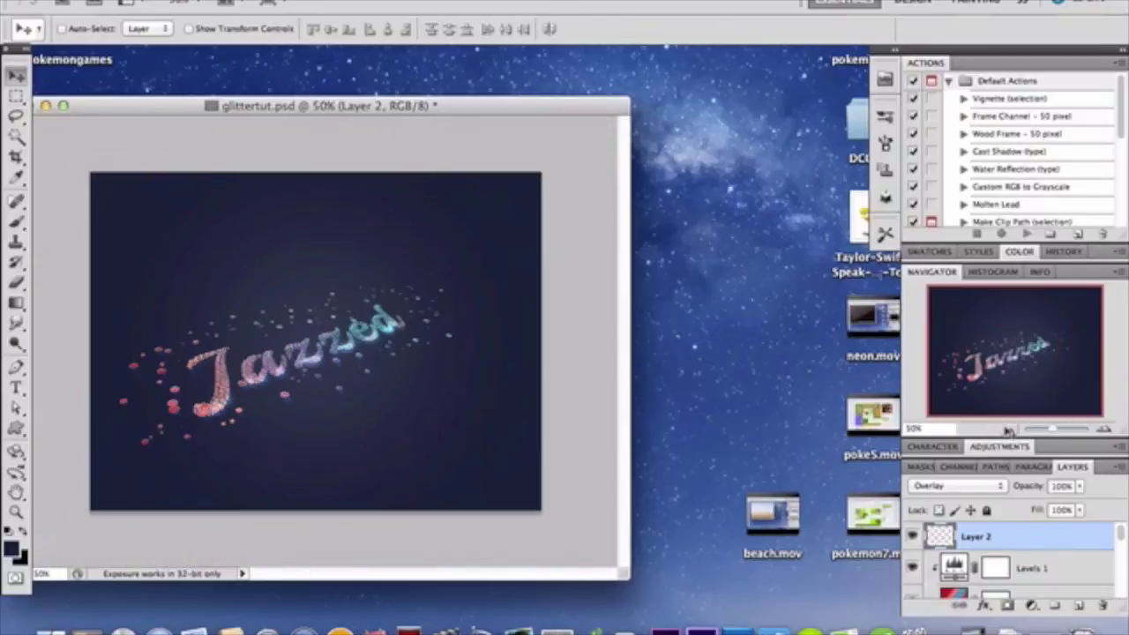